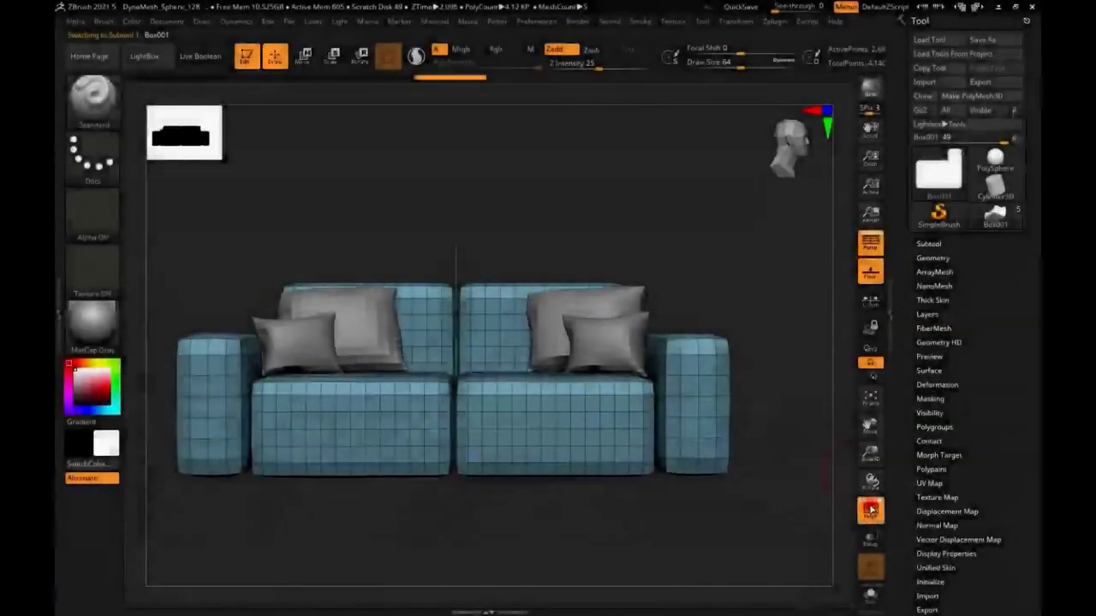
# - Turn off the wireframe and make Box001, the sofa body, the active subtool
pyautogui.click(870, 510)
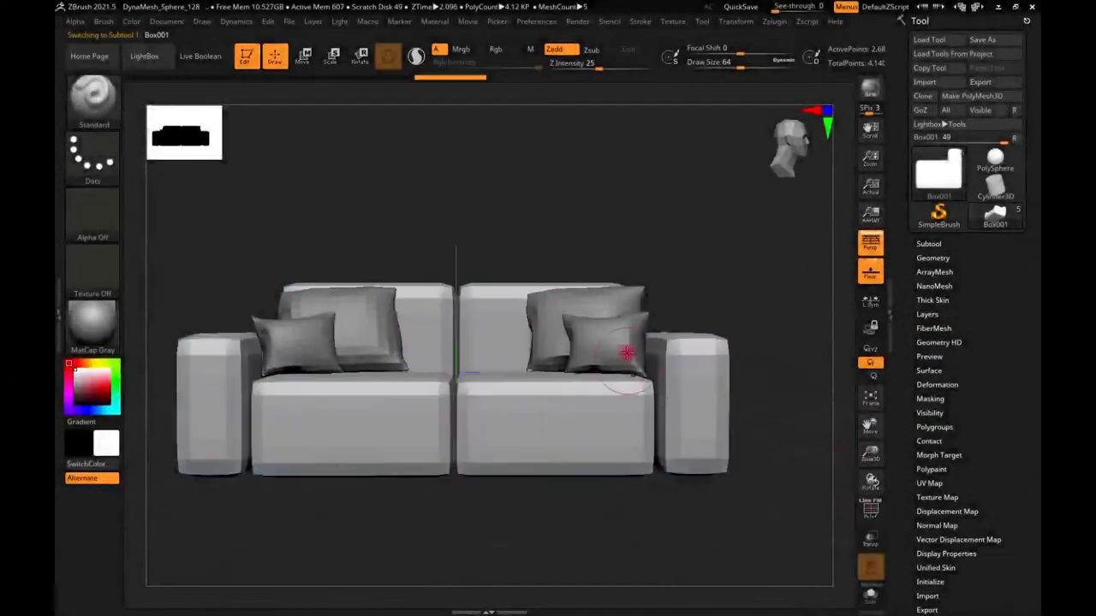
pyautogui.moveTo(631, 350)
pyautogui.mouseDown()
pyautogui.moveTo(614, 337)
pyautogui.moveTo(492, 362)
pyautogui.moveTo(522, 343)
pyautogui.mouseUp()
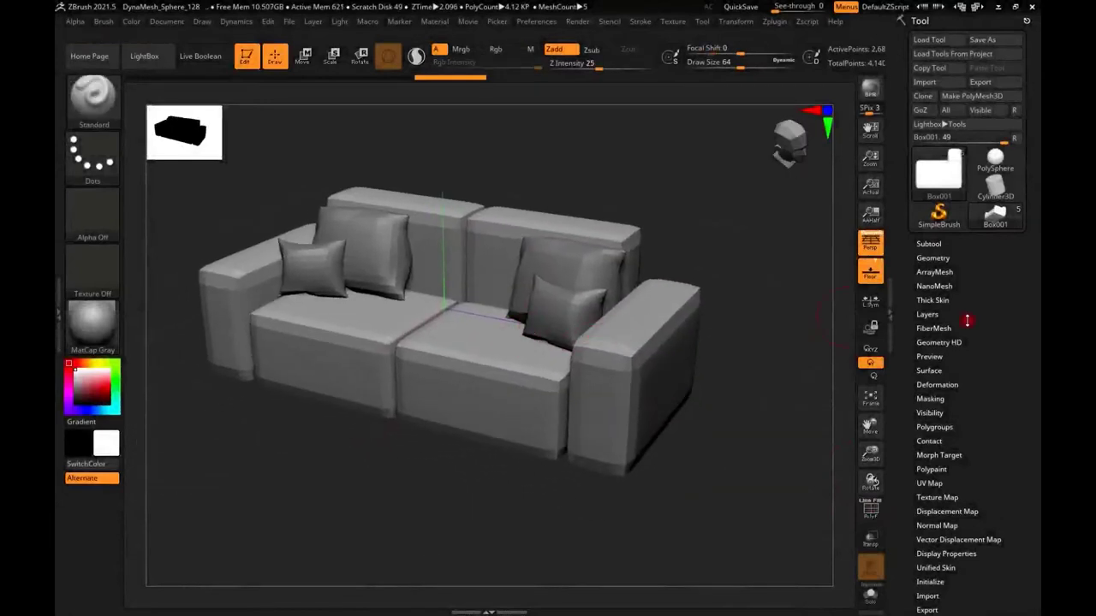
pyautogui.click(928, 244)
pyautogui.press('Down')
pyautogui.press('Down')
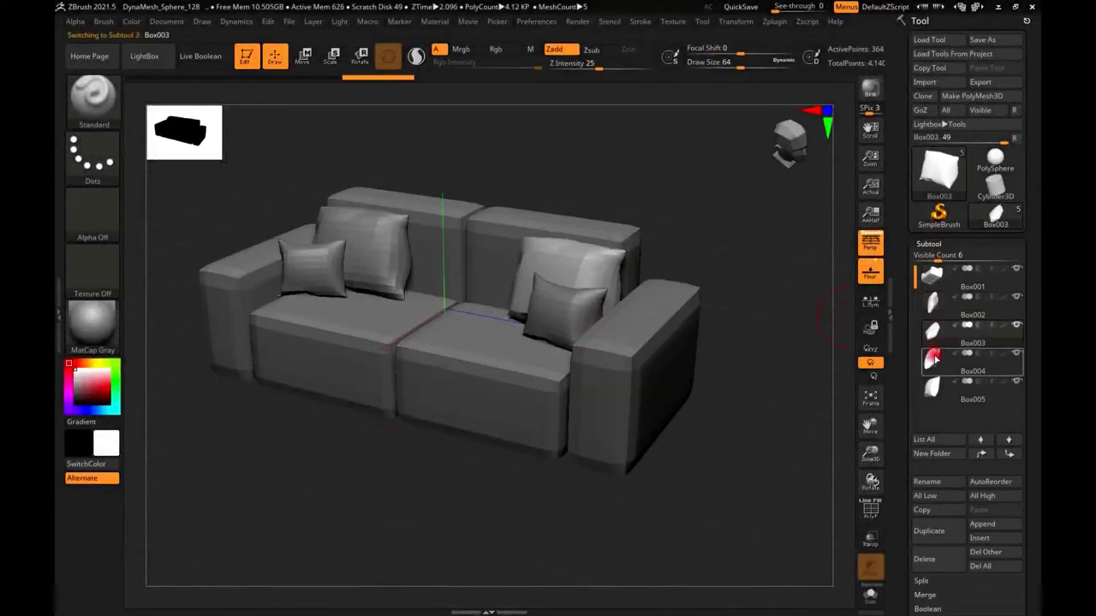
pyautogui.press('Down')
pyautogui.press('Down')
pyautogui.click(939, 272)
# - Hide the four throw pillow subtools and turn the sofa to a front view
pyautogui.click(1016, 324)
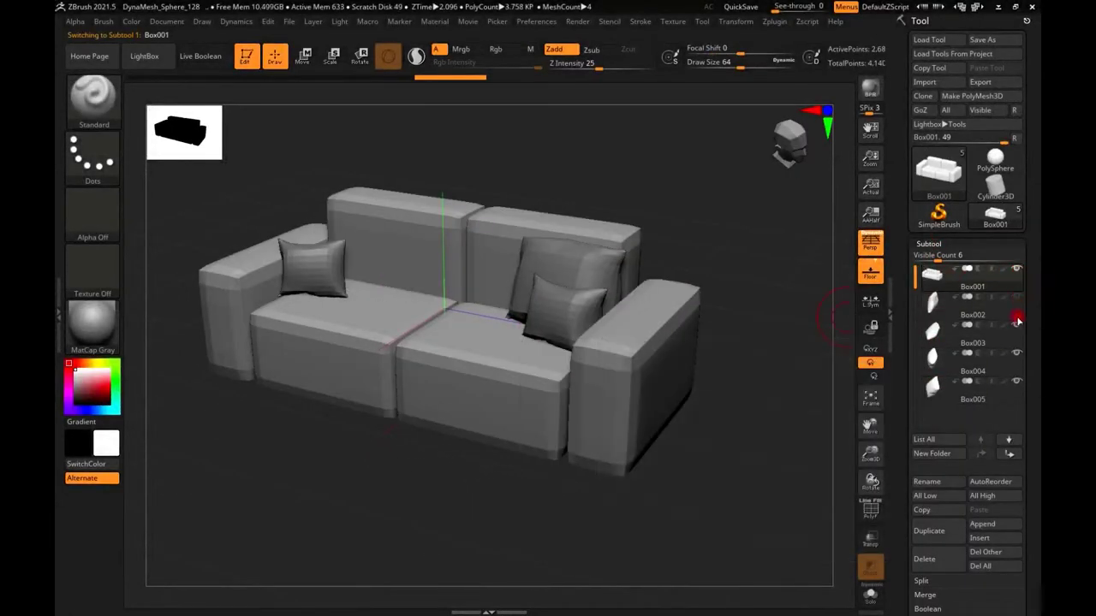
pyautogui.click(1016, 352)
pyautogui.click(1016, 381)
pyautogui.click(1016, 378)
pyautogui.moveTo(468, 339)
pyautogui.keyDown('shift'); pyautogui.mouseDown(button='right')
pyautogui.moveTo(440, 311)
pyautogui.moveTo(599, 325)
pyautogui.mouseUp(button='right'); pyautogui.keyUp('shift')
pyautogui.click(966, 244)
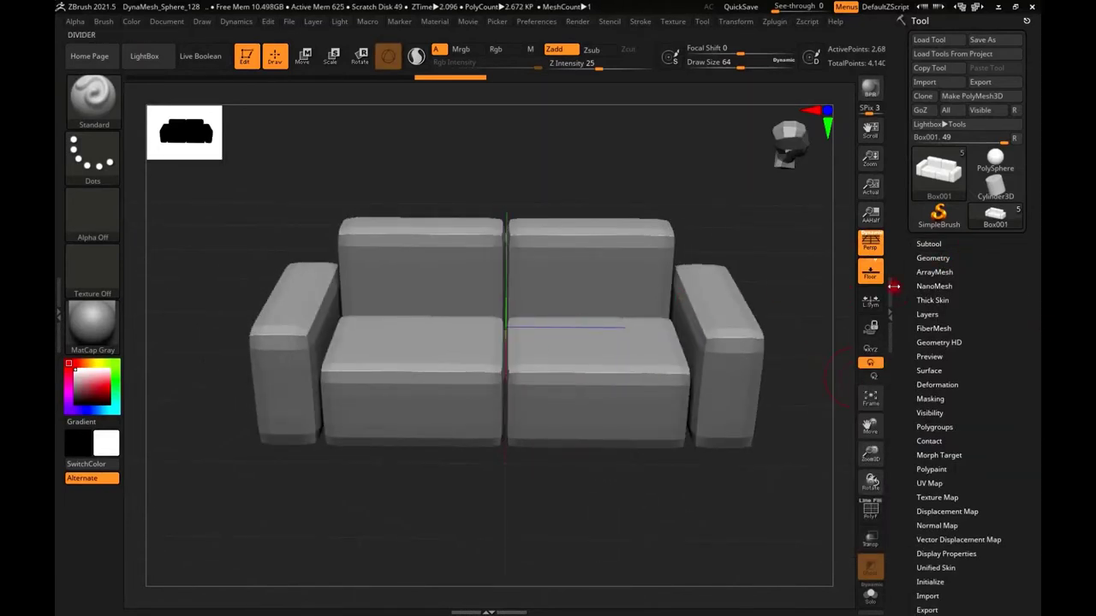
# - Show the polygon wireframe and subdivide the sofa twice with smoothing on
pyautogui.click(938, 258)
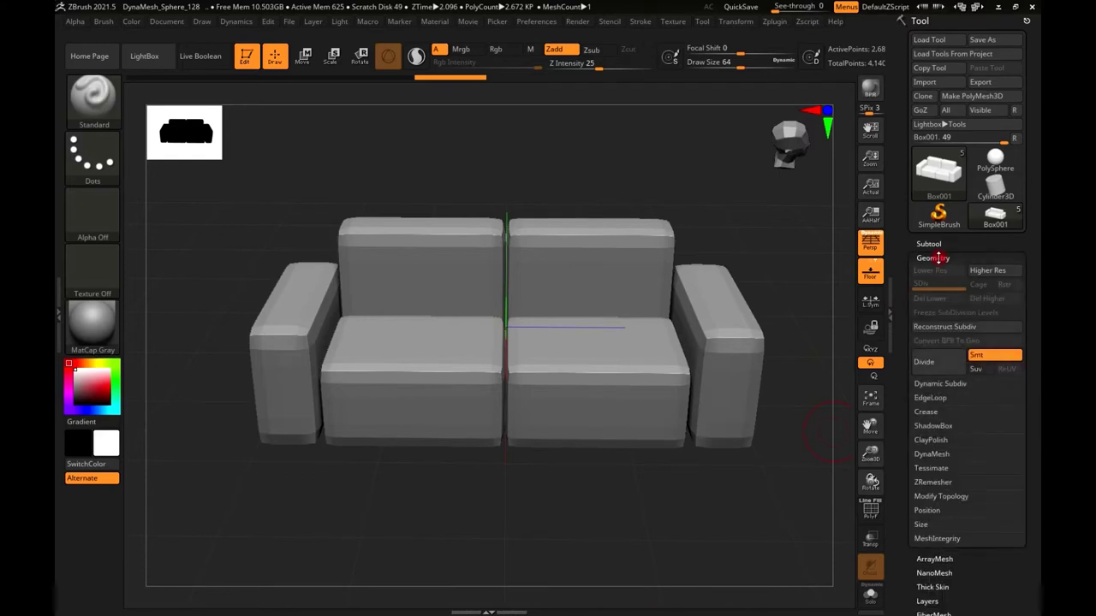
pyautogui.hotkey('shift', 'f')
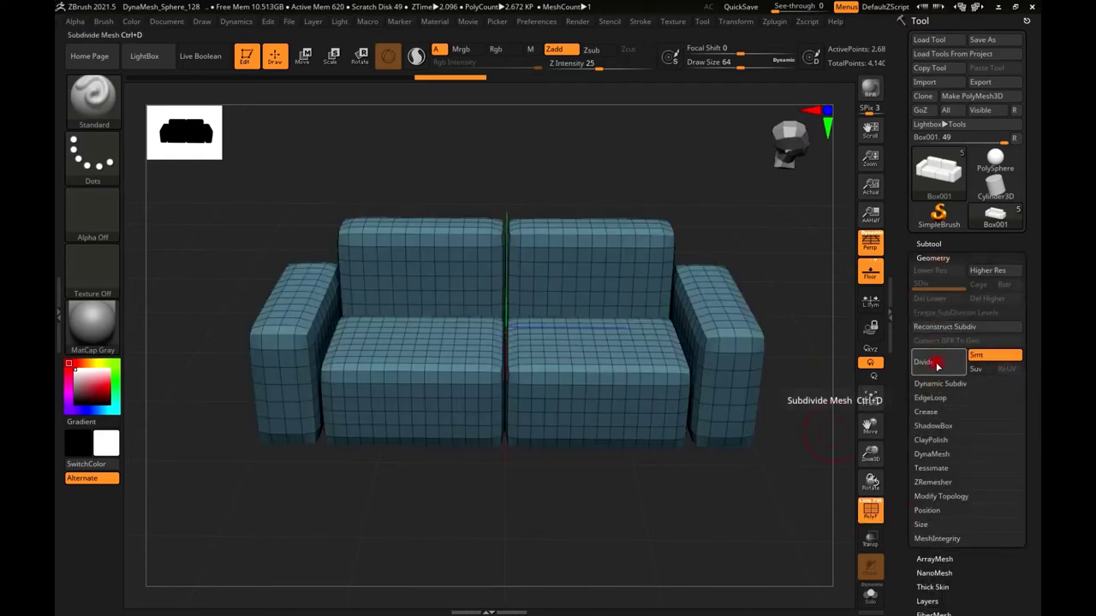
pyautogui.click(936, 364)
pyautogui.click(936, 364)
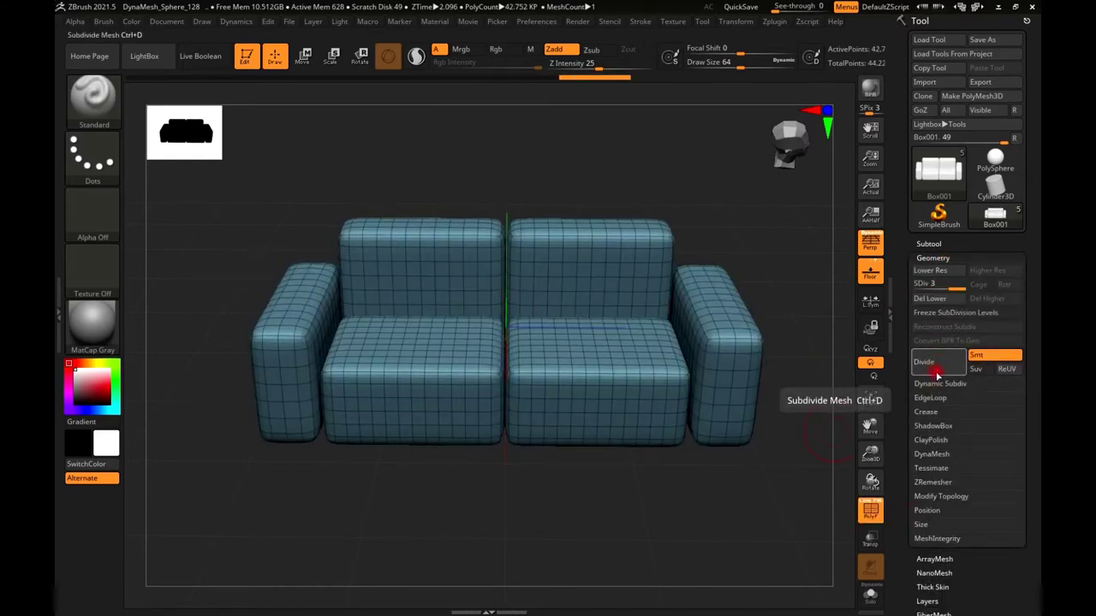
pyautogui.moveTo(1000, 577)
pyautogui.mouseDown()
pyautogui.moveTo(1010, 442)
pyautogui.moveTo(940, 266)
pyautogui.mouseUp()
# - Preview the sofa's UV unwrap, hide the wireframe, and divide once more to SDiv 4
pyautogui.click(932, 337)
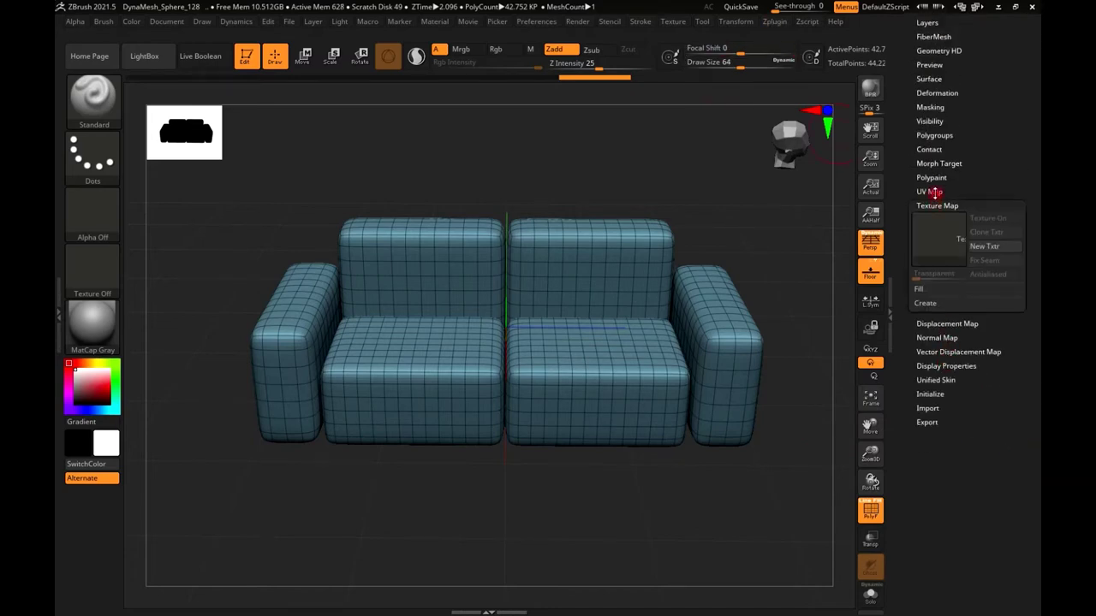
pyautogui.click(938, 205)
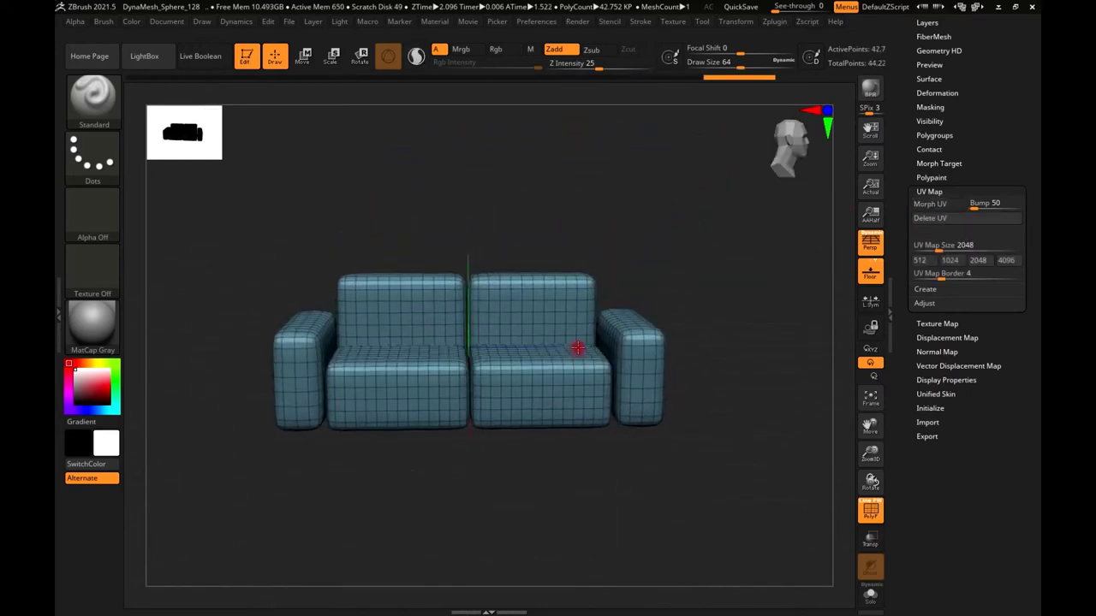
pyautogui.rightClick(567, 339)
pyautogui.moveTo(547, 296)
pyautogui.keyDown('ctrl'); pyautogui.mouseDown(button='right')
pyautogui.moveTo(519, 349)
pyautogui.moveTo(732, 368)
pyautogui.mouseUp(button='right'); pyautogui.keyUp('ctrl')
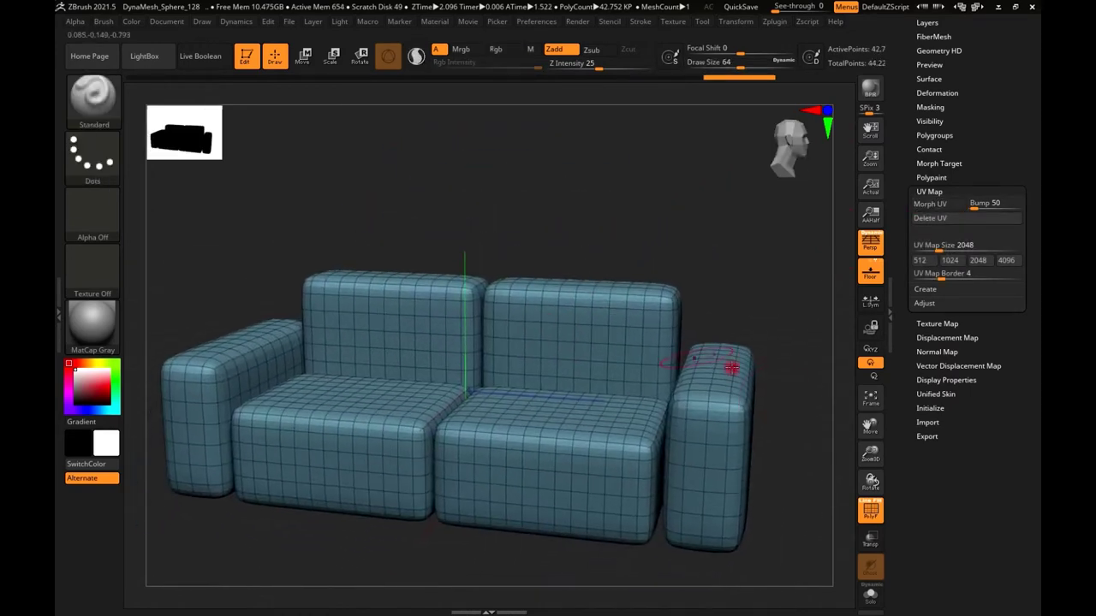
pyautogui.click(870, 511)
pyautogui.keyDown('alt'); pyautogui.moveTo(548, 482); pyautogui.dragTo(555, 433, button='right'); pyautogui.keyUp('alt')
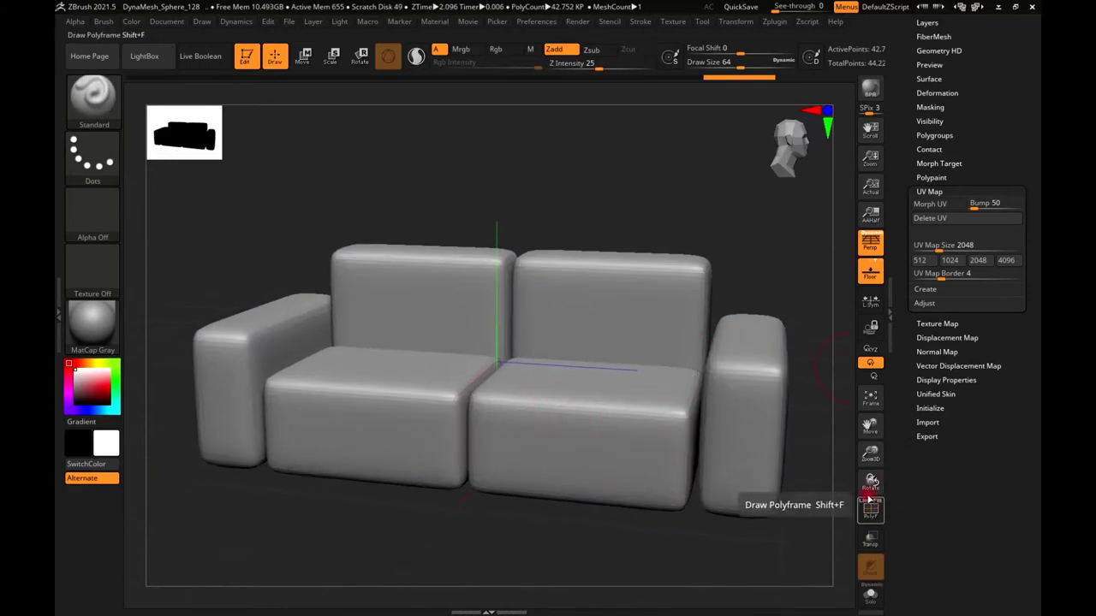
pyautogui.scroll(10, 914, 171)
pyautogui.click(933, 213)
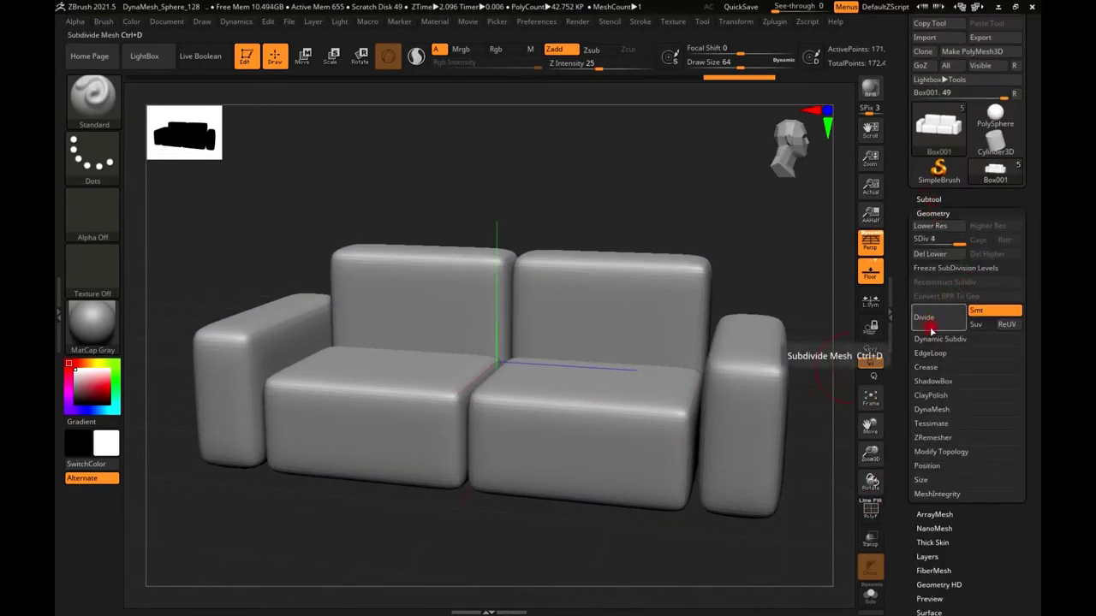
pyautogui.click(926, 318)
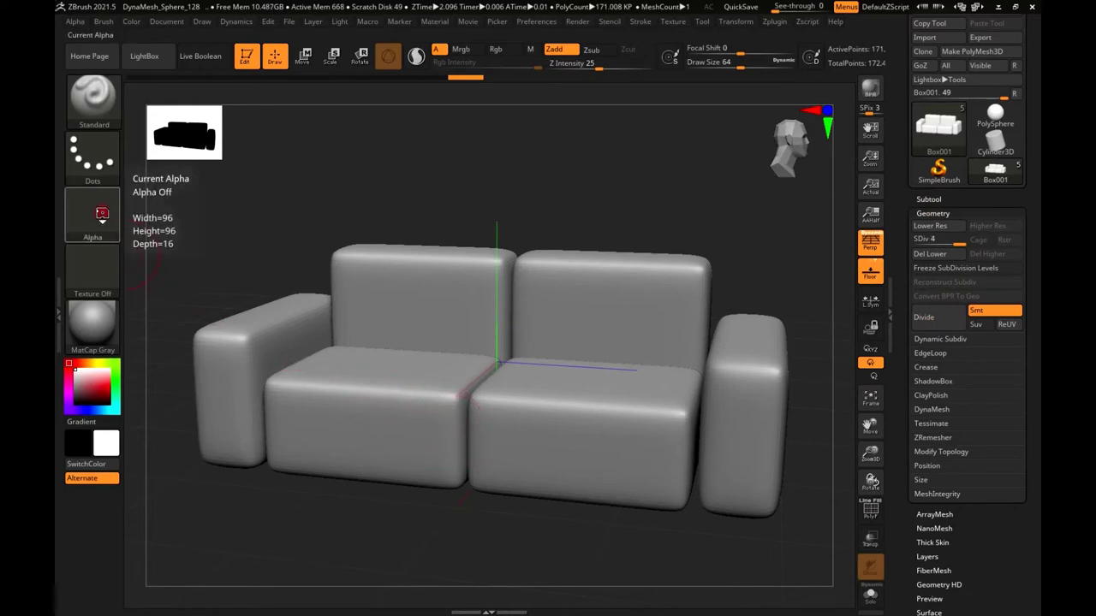
# - Import the wrinkle alpha 64.tif from fabric alpha bundle vol 3/alphas
pyautogui.click(92, 214)
pyautogui.click(149, 443)
pyautogui.scroll(-3, 461, 363)
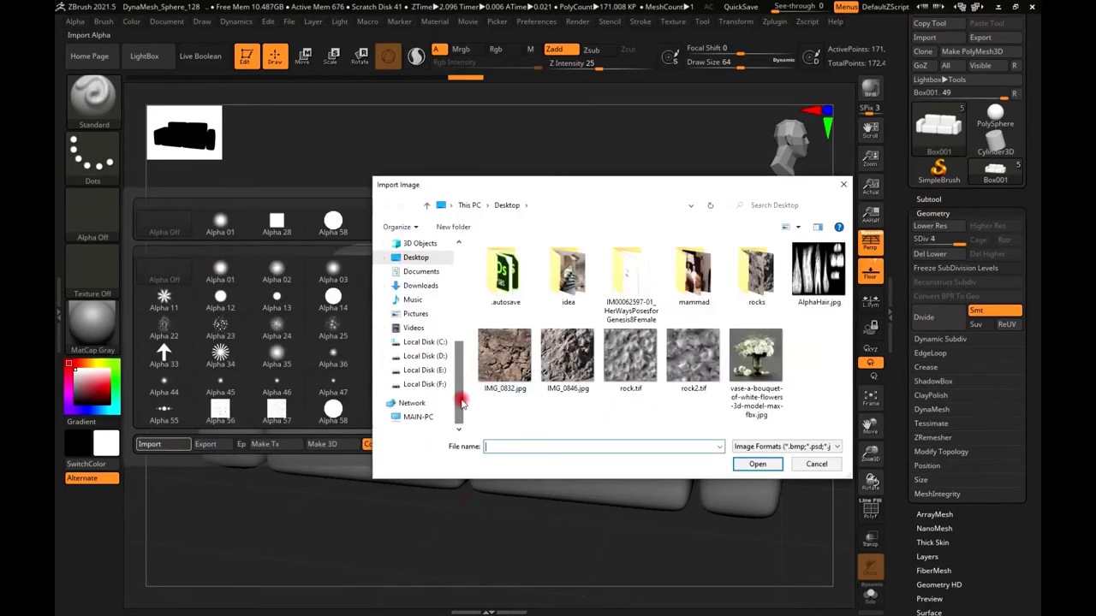
pyautogui.click(424, 383)
pyautogui.doubleClick(502, 320)
pyautogui.doubleClick(514, 255)
pyautogui.scroll(-3, 541, 391)
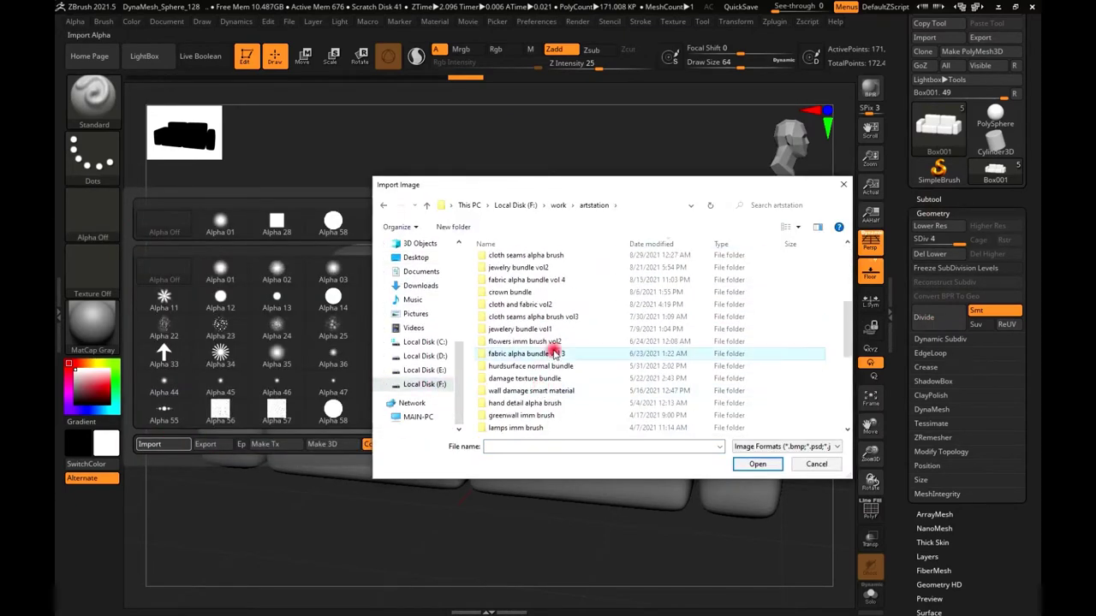
pyautogui.doubleClick(541, 391)
pyautogui.doubleClick(514, 268)
pyautogui.moveTo(846, 256); pyautogui.dragTo(835, 414)
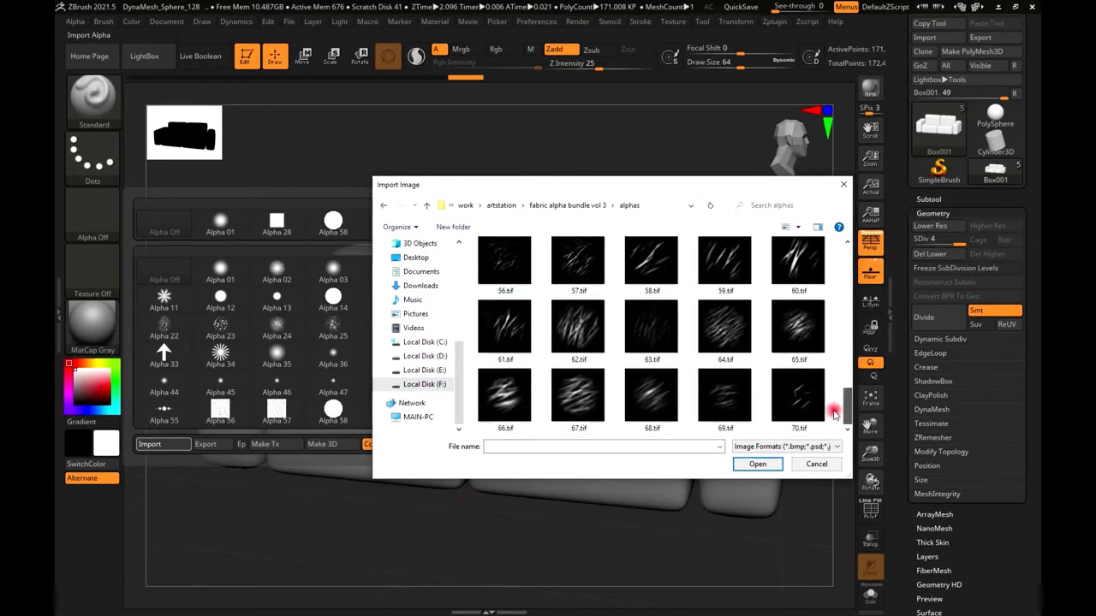
pyautogui.click(758, 463)
# - Switch the stroke to DragRect and undo a trial wrinkle stamp on the left cushion
pyautogui.click(92, 154)
pyautogui.click(220, 165)
pyautogui.moveTo(343, 428)
pyautogui.mouseDown()
pyautogui.moveTo(430, 521)
pyautogui.moveTo(465, 536)
pyautogui.moveTo(440, 467)
pyautogui.moveTo(445, 531)
pyautogui.mouseUp()
pyautogui.hotkey('ctrl', 'z')
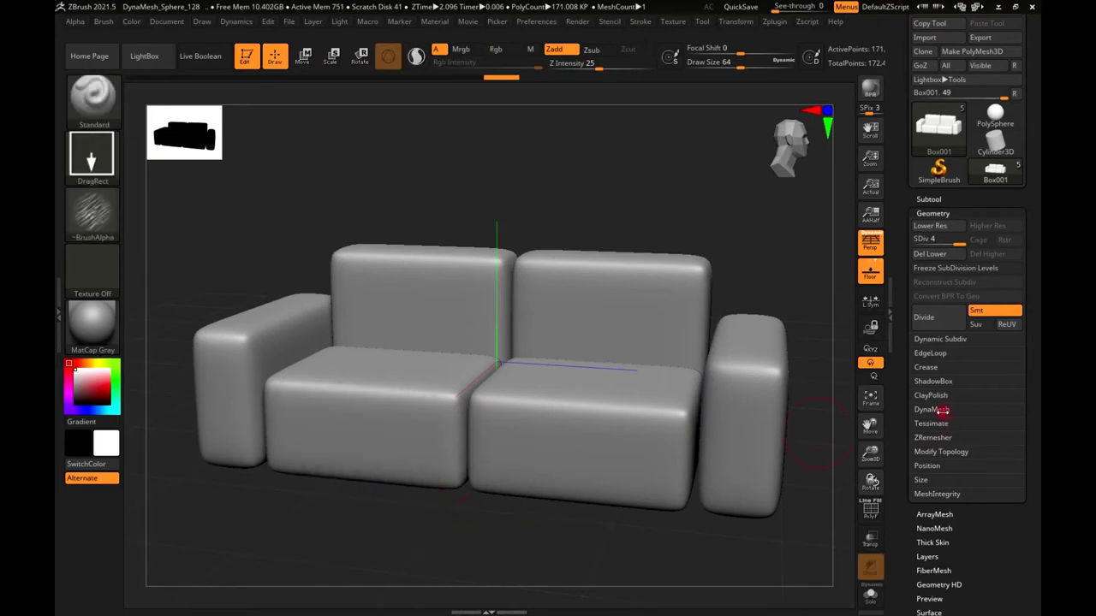
# - Subdivide the sofa to SDiv 5 and undo a trial wrinkle stamp
pyautogui.click(930, 318)
pyautogui.moveTo(379, 425)
pyautogui.mouseDown()
pyautogui.moveTo(460, 539)
pyautogui.moveTo(436, 445)
pyautogui.moveTo(587, 420)
pyautogui.moveTo(587, 408)
pyautogui.mouseUp()
pyautogui.hotkey('ctrl', 'z')
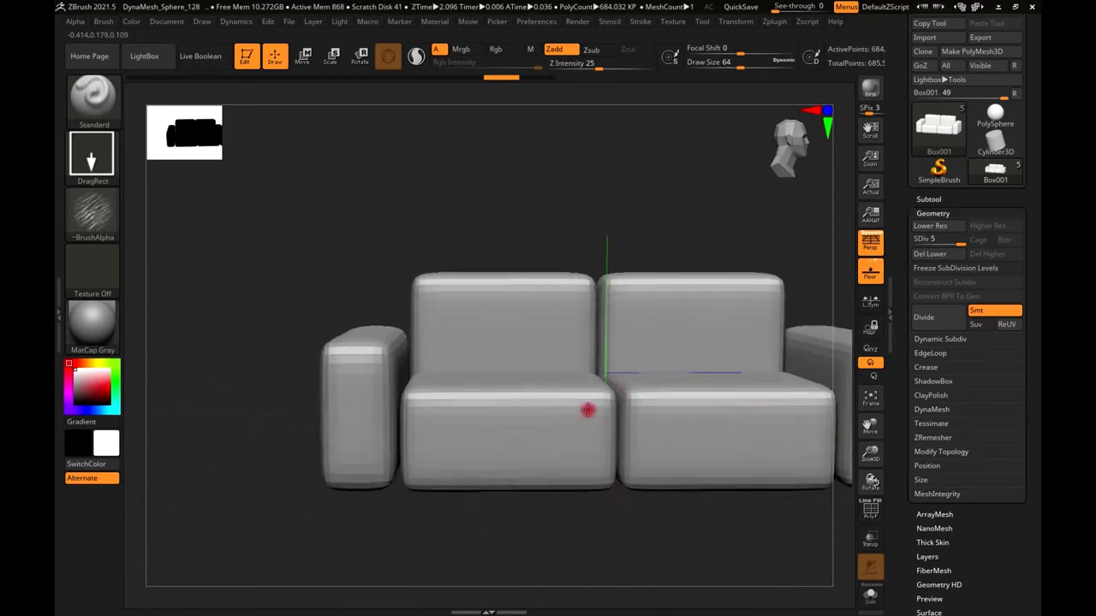
# - Import another wrinkle alpha and stamp wrinkles onto the left seat cushion front
pyautogui.click(89, 214)
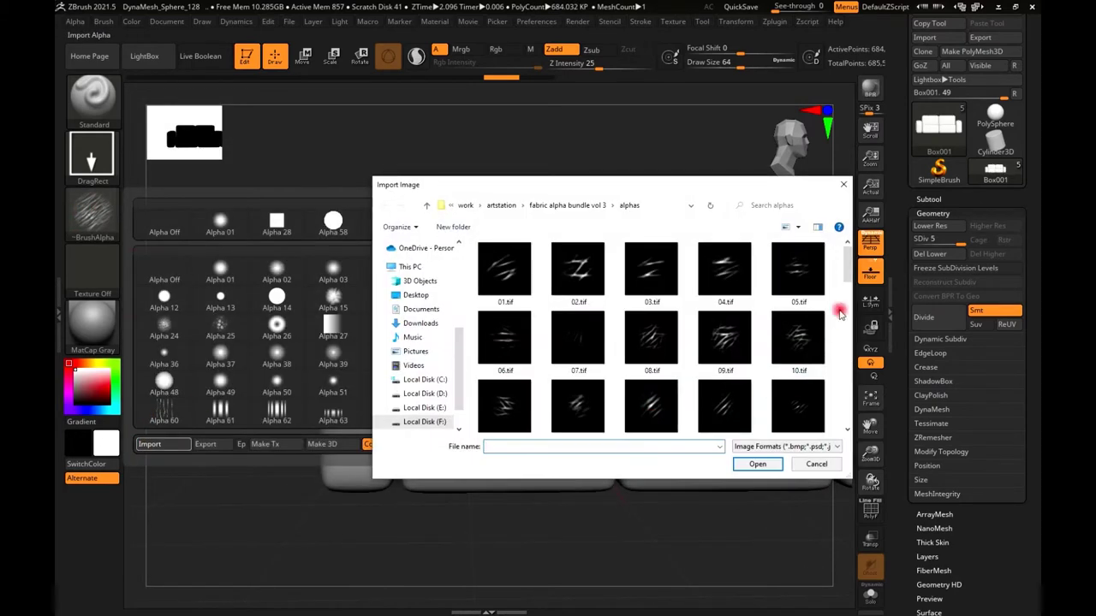
pyautogui.moveTo(839, 311); pyautogui.dragTo(841, 408)
pyautogui.click(680, 410)
pyautogui.doubleClick(679, 410)
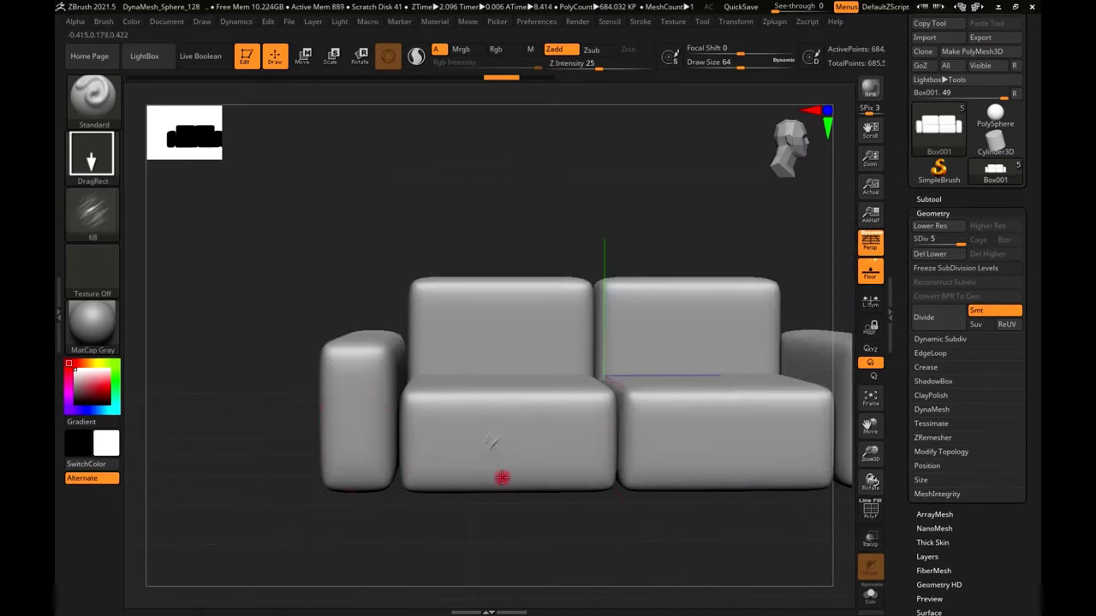
pyautogui.moveTo(503, 440)
pyautogui.mouseDown()
pyautogui.moveTo(547, 488)
pyautogui.moveTo(556, 454)
pyautogui.moveTo(542, 442)
pyautogui.mouseUp()
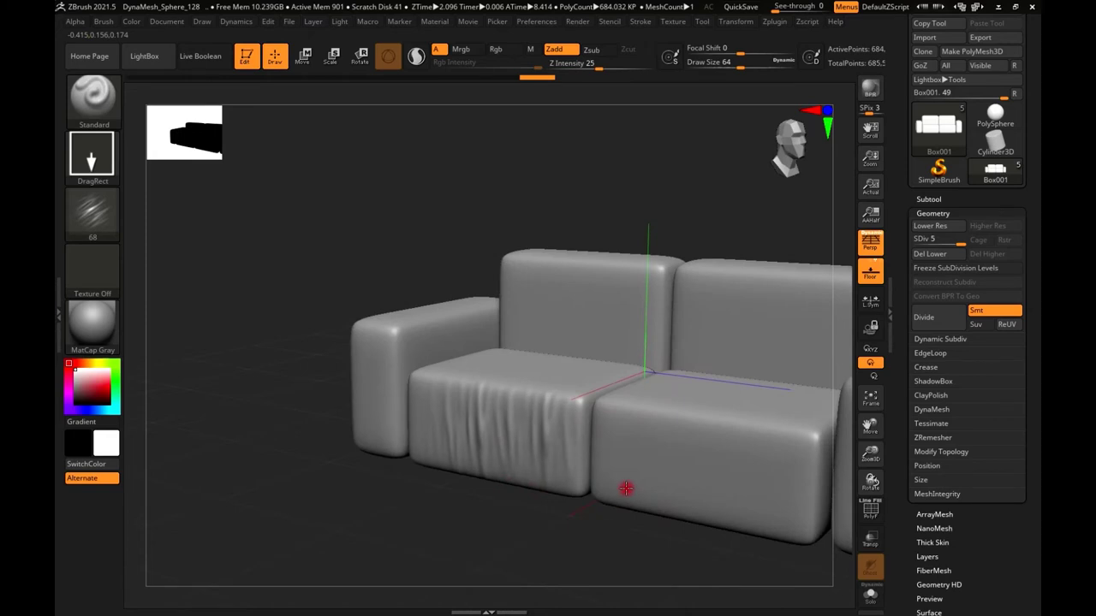
pyautogui.moveTo(626, 488)
pyautogui.mouseDown(button='right')
pyautogui.moveTo(528, 465)
pyautogui.moveTo(570, 416)
pyautogui.moveTo(502, 473)
pyautogui.moveTo(582, 459)
pyautogui.moveTo(482, 440)
pyautogui.mouseUp(button='right')
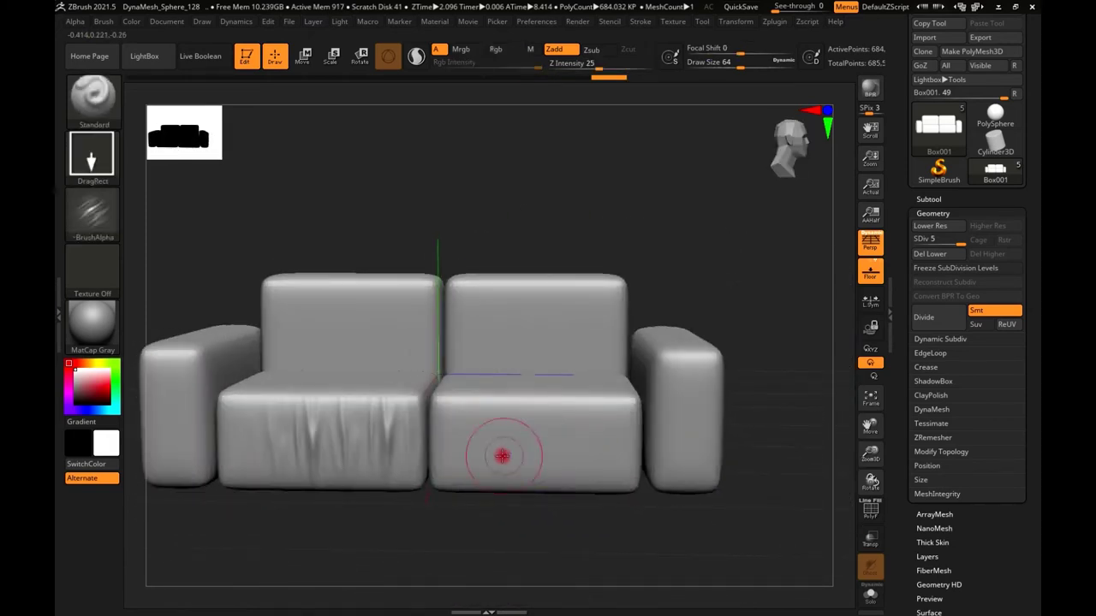
# - Mask and invert to isolate the right seat cushion, then clear the mask
pyautogui.moveTo(502, 455)
pyautogui.keyDown('ctrl'); pyautogui.mouseDown()
pyautogui.moveTo(465, 459)
pyautogui.moveTo(611, 476)
pyautogui.mouseUp(); pyautogui.keyUp('ctrl')
pyautogui.keyDown('ctrl'); pyautogui.click(758, 525); pyautogui.keyUp('ctrl')
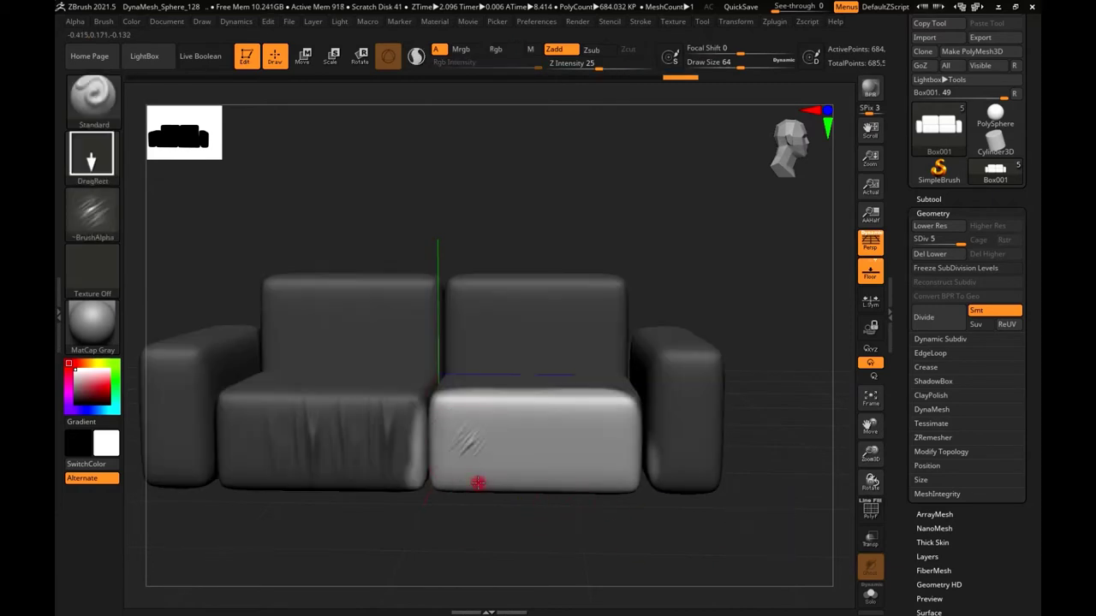
pyautogui.moveTo(570, 510); pyautogui.dragTo(591, 466)
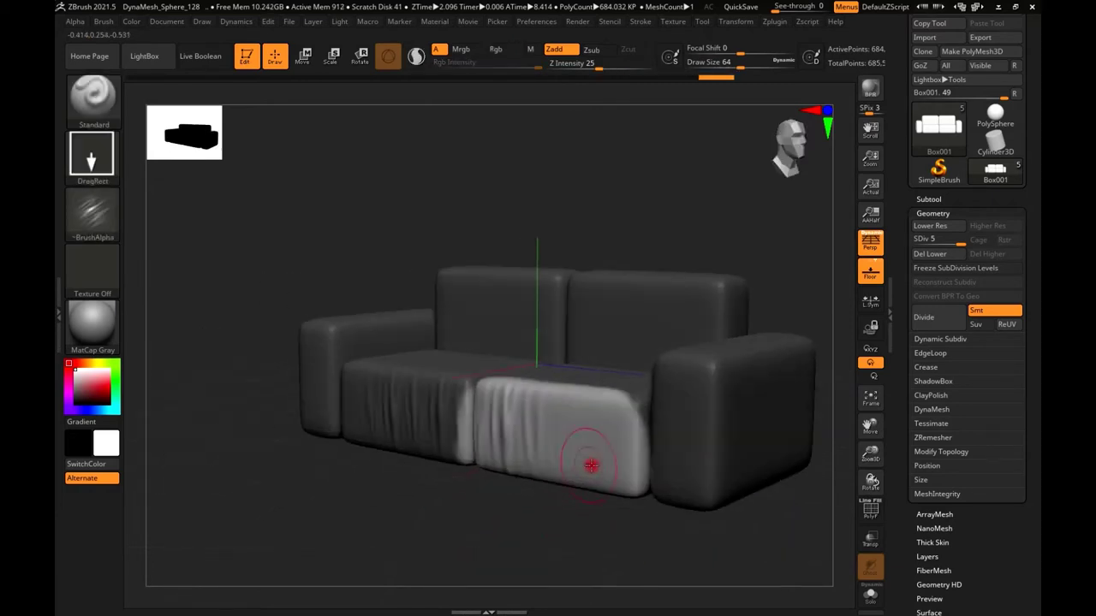
pyautogui.moveTo(678, 498)
pyautogui.mouseDown()
pyautogui.moveTo(584, 485)
pyautogui.moveTo(639, 477)
pyautogui.moveTo(716, 526)
pyautogui.moveTo(721, 545)
pyautogui.moveTo(536, 484)
pyautogui.moveTo(618, 510)
pyautogui.mouseUp()
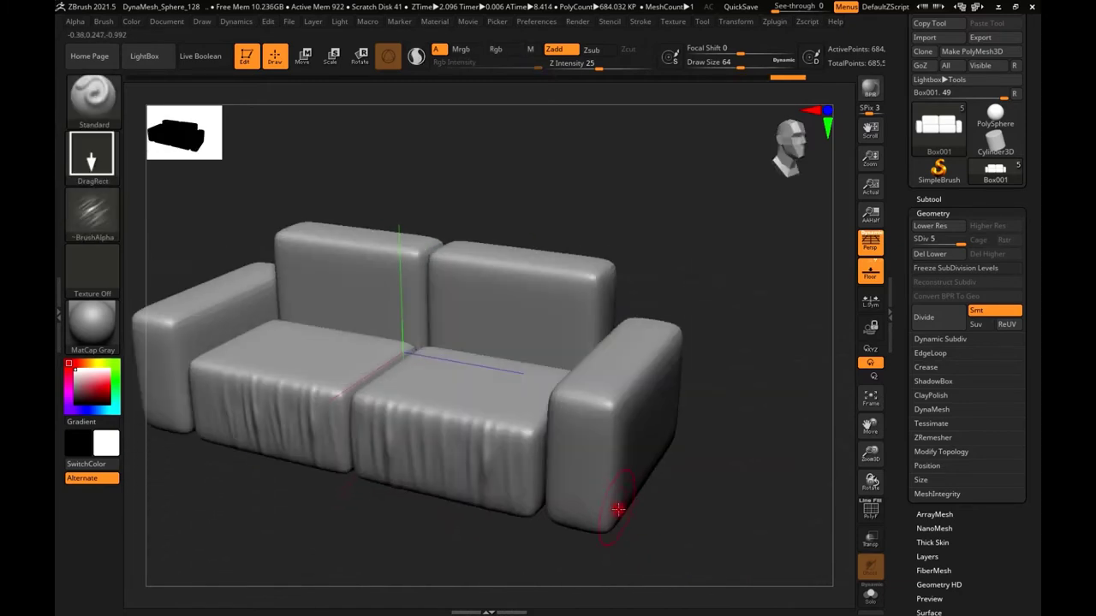
# - Import the 45.tif wrinkle alpha as the brush alpha
pyautogui.click(91, 212)
pyautogui.click(150, 443)
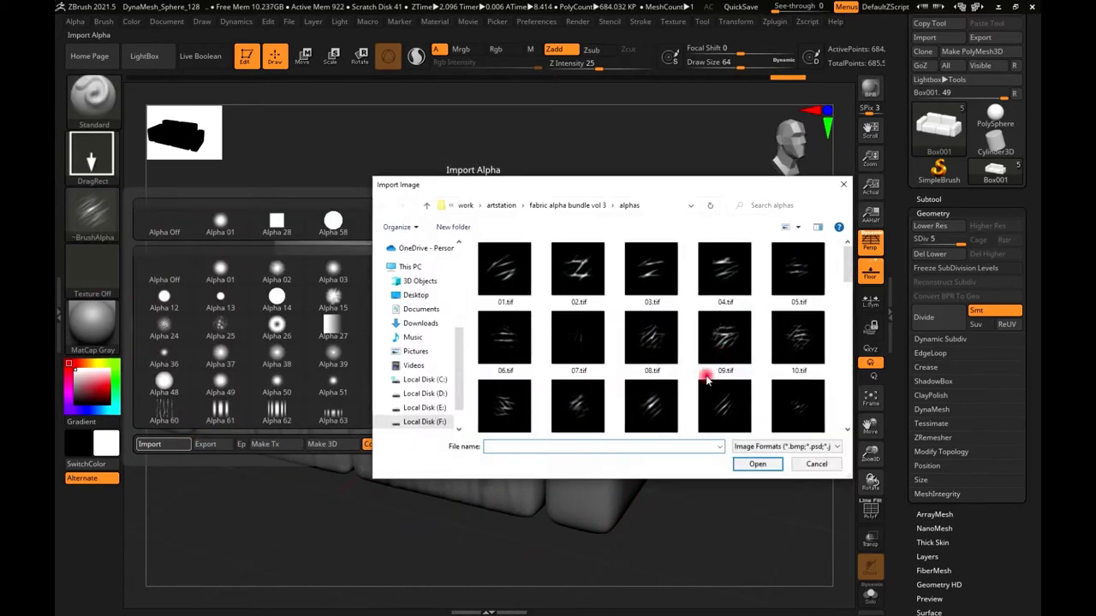
pyautogui.moveTo(847, 268); pyautogui.dragTo(847, 342)
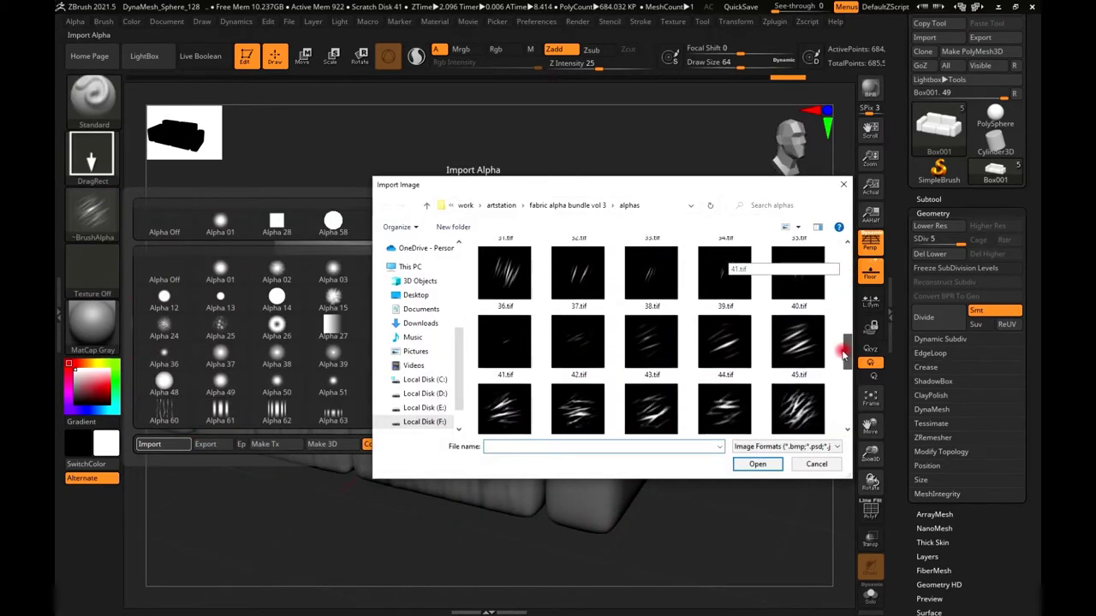
pyautogui.click(798, 348)
pyautogui.click(757, 464)
# - Sculpt wrinkles onto the right armrest front and smooth them down
pyautogui.moveTo(631, 489)
pyautogui.keyDown('shift'); pyautogui.mouseDown()
pyautogui.moveTo(597, 434)
pyautogui.moveTo(584, 469)
pyautogui.mouseUp(); pyautogui.keyUp('shift')
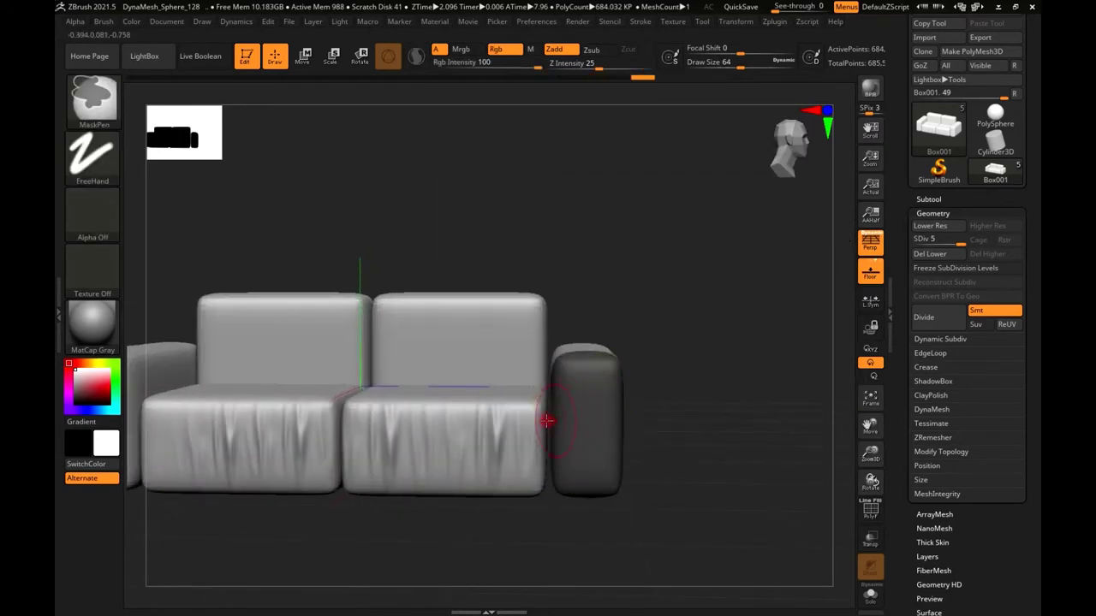
pyautogui.keyDown('ctrl'); pyautogui.click(665, 450); pyautogui.keyUp('ctrl')
pyautogui.moveTo(580, 416)
pyautogui.mouseDown()
pyautogui.moveTo(567, 475)
pyautogui.moveTo(668, 473)
pyautogui.mouseUp()
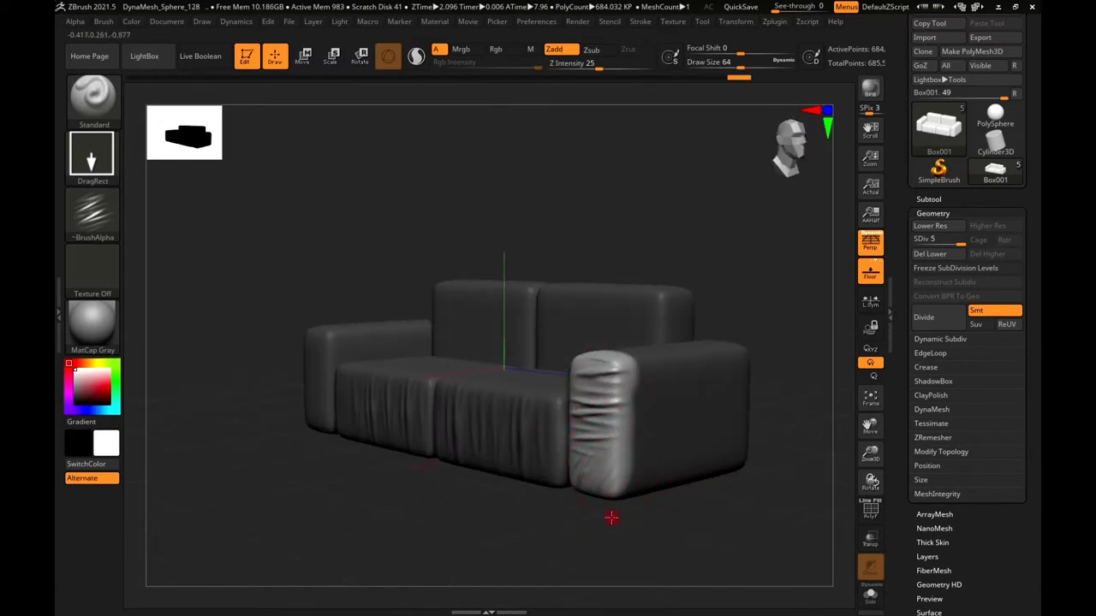
pyautogui.moveTo(548, 526)
pyautogui.mouseDown()
pyautogui.moveTo(714, 504)
pyautogui.moveTo(670, 529)
pyautogui.mouseUp()
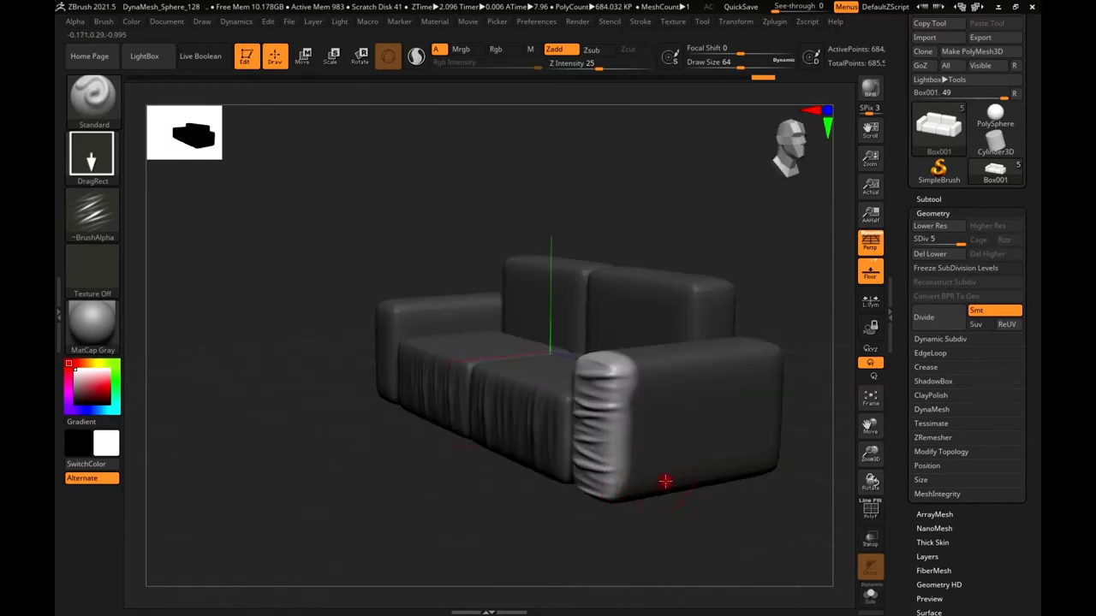
pyautogui.moveTo(665, 482); pyautogui.dragTo(724, 485)
pyautogui.keyDown('shift'); pyautogui.moveTo(600, 420); pyautogui.dragTo(608, 479); pyautogui.keyUp('shift')
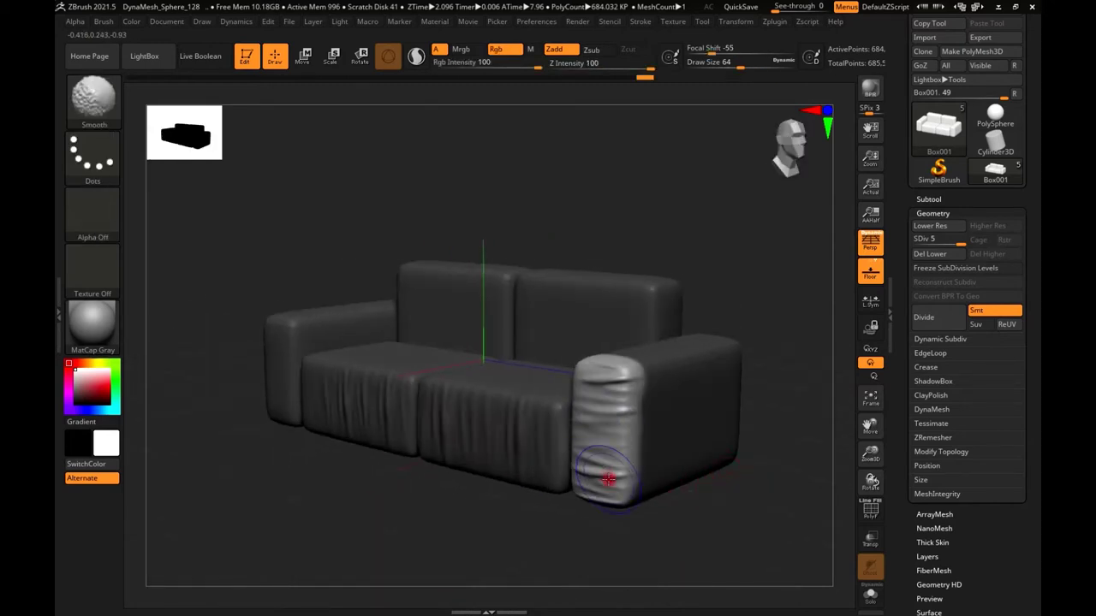
pyautogui.moveTo(633, 522)
pyautogui.mouseDown()
pyautogui.moveTo(710, 457)
pyautogui.moveTo(687, 506)
pyautogui.moveTo(469, 524)
pyautogui.moveTo(479, 391)
pyautogui.moveTo(494, 457)
pyautogui.mouseUp()
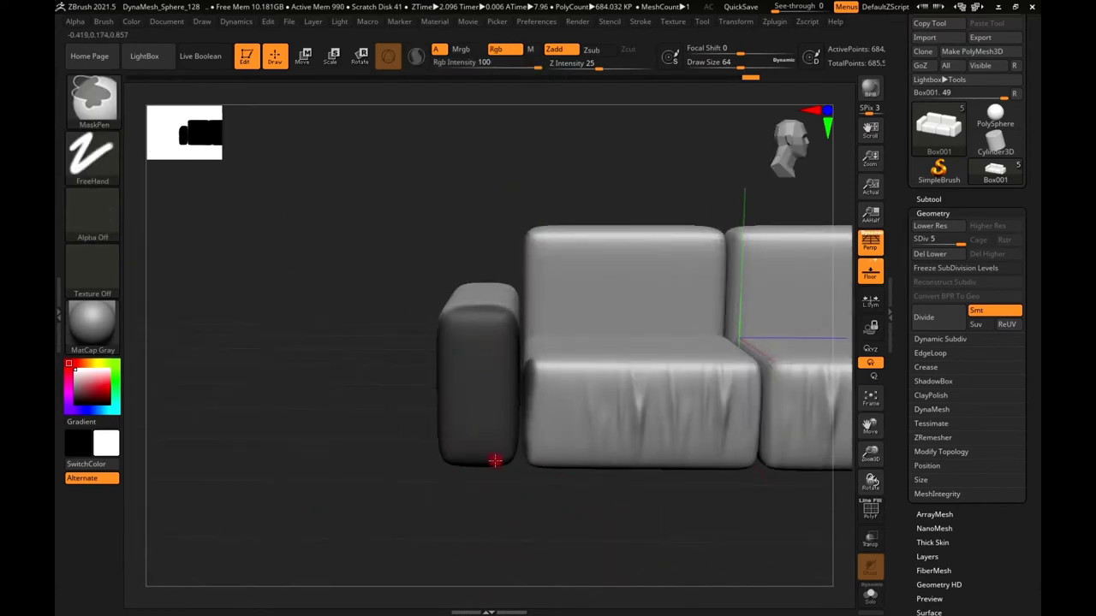
# - Isolate the left armrest, lower strength to 16, and soften its lower creases
pyautogui.keyDown('ctrl'); pyautogui.click(546, 487); pyautogui.keyUp('ctrl')
pyautogui.moveTo(546, 486)
pyautogui.mouseDown()
pyautogui.moveTo(462, 403)
pyautogui.moveTo(450, 477)
pyautogui.mouseUp()
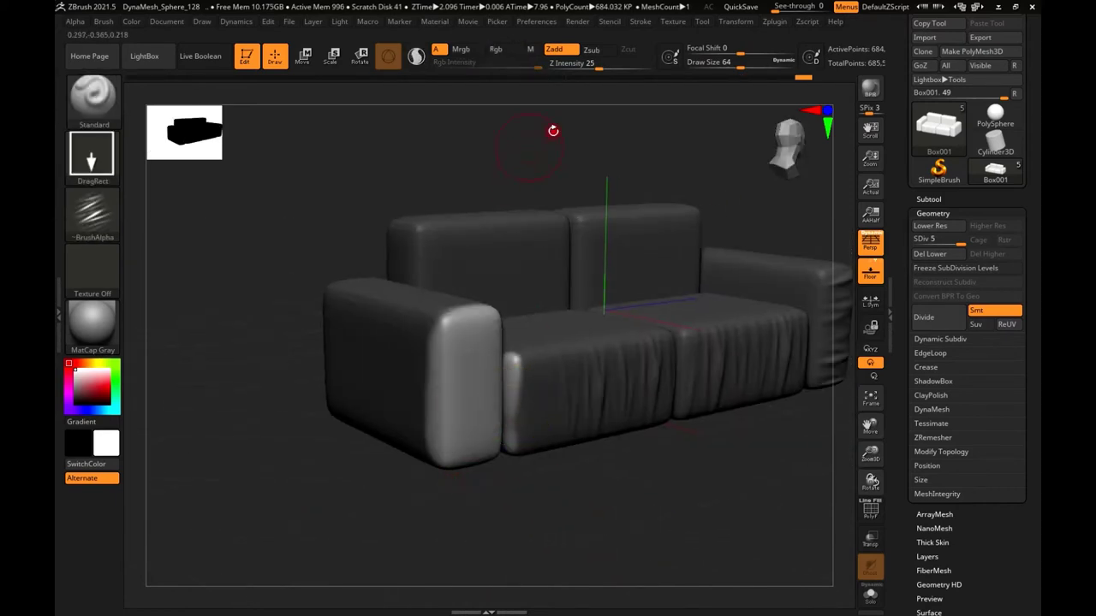
pyautogui.moveTo(592, 67); pyautogui.dragTo(587, 66)
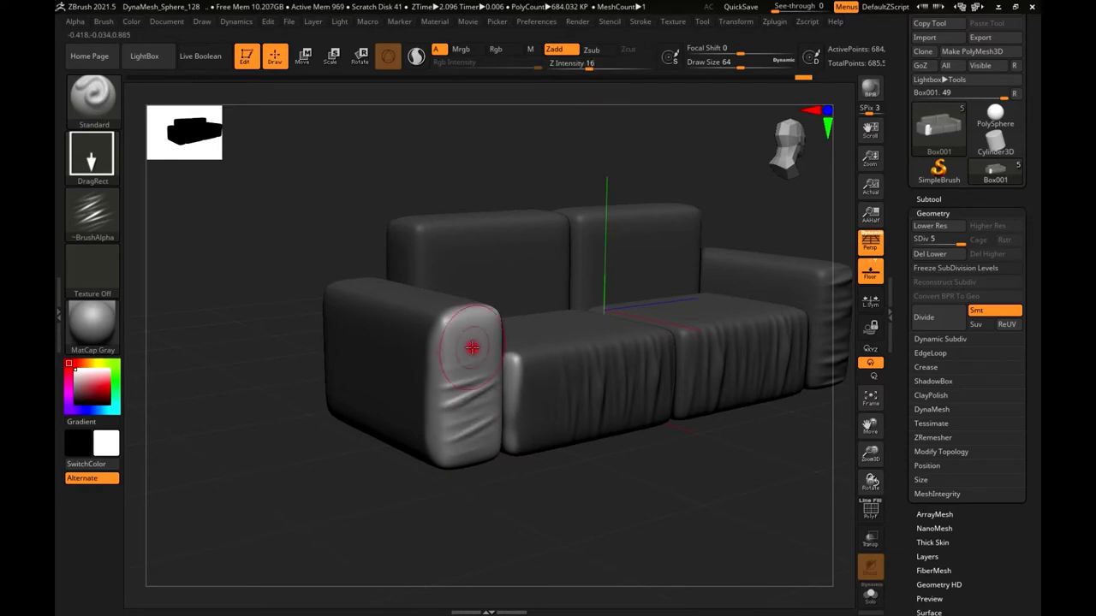
pyautogui.keyDown('shift'); pyautogui.moveTo(440, 416); pyautogui.dragTo(480, 416); pyautogui.keyUp('shift')
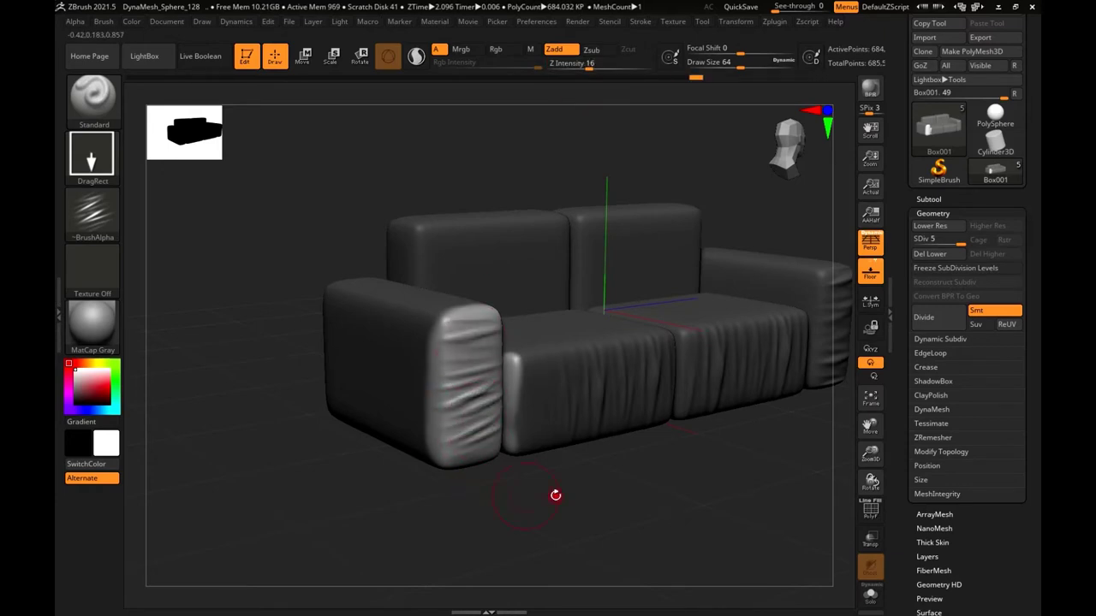
pyautogui.moveTo(557, 497)
pyautogui.mouseDown()
pyautogui.moveTo(489, 433)
pyautogui.moveTo(633, 440)
pyautogui.moveTo(501, 386)
pyautogui.moveTo(560, 431)
pyautogui.moveTo(531, 441)
pyautogui.moveTo(643, 455)
pyautogui.moveTo(524, 361)
pyautogui.moveTo(508, 371)
pyautogui.mouseUp()
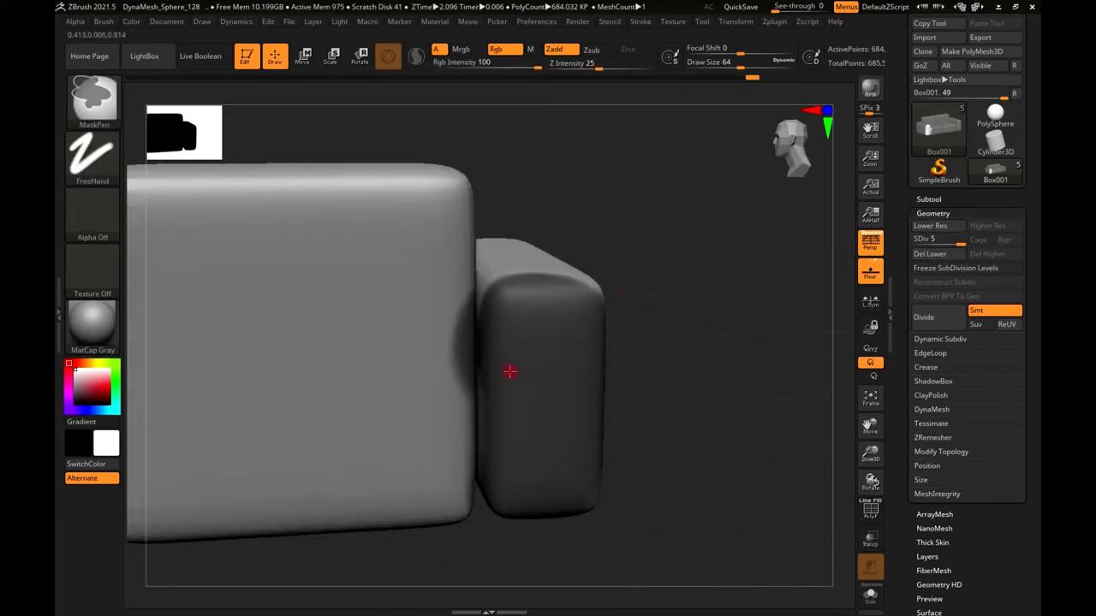
# - Mask off all but the small armrest and sculpt and stamp wrinkles onto it
pyautogui.keyDown('ctrl'); pyautogui.click(554, 411); pyautogui.keyUp('ctrl')
pyautogui.moveTo(554, 410)
pyautogui.mouseDown()
pyautogui.moveTo(534, 504)
pyautogui.moveTo(551, 322)
pyautogui.moveTo(587, 399)
pyautogui.moveTo(568, 416)
pyautogui.moveTo(607, 430)
pyautogui.moveTo(172, 260)
pyautogui.mouseUp()
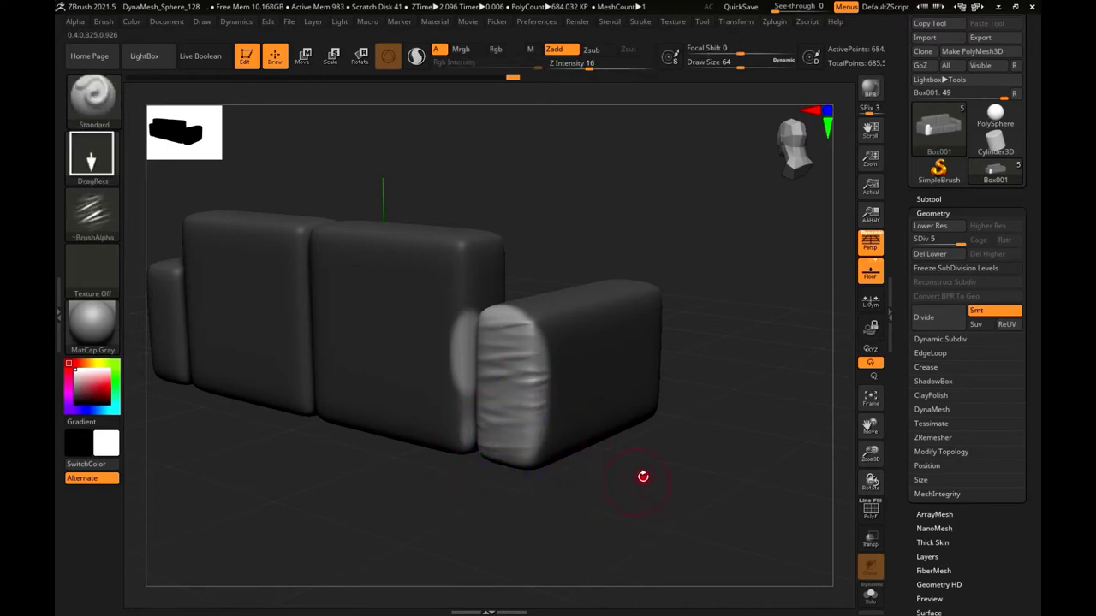
pyautogui.moveTo(643, 477)
pyautogui.keyDown('ctrl'); pyautogui.mouseDown()
pyautogui.moveTo(553, 492)
pyautogui.moveTo(579, 489)
pyautogui.moveTo(560, 489)
pyautogui.moveTo(502, 366)
pyautogui.moveTo(440, 393)
pyautogui.moveTo(451, 303)
pyautogui.mouseUp(); pyautogui.keyUp('ctrl')
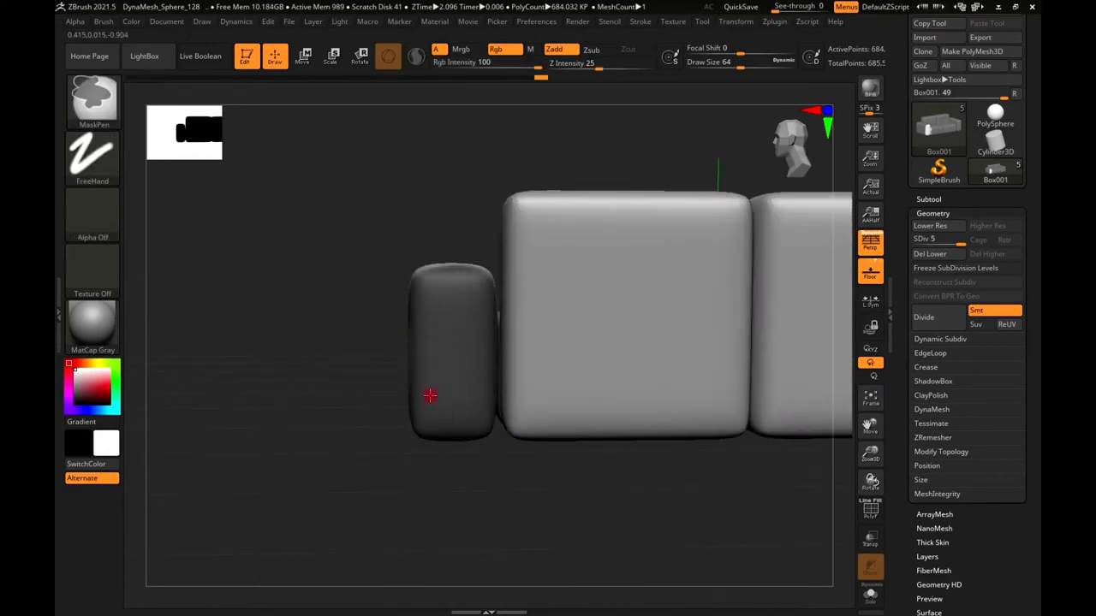
pyautogui.moveTo(477, 337)
pyautogui.mouseDown()
pyautogui.moveTo(560, 406)
pyautogui.moveTo(533, 342)
pyautogui.mouseUp()
pyautogui.keyDown('ctrl'); pyautogui.click(560, 405); pyautogui.keyUp('ctrl')
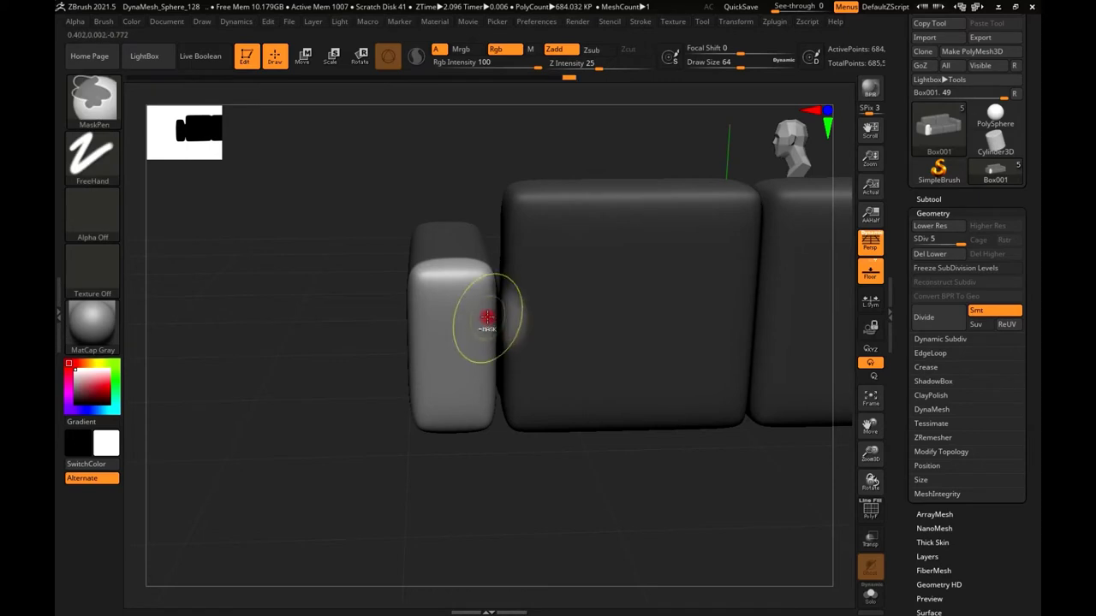
pyautogui.moveTo(441, 341); pyautogui.dragTo(458, 385)
pyautogui.moveTo(416, 418)
pyautogui.mouseDown()
pyautogui.moveTo(487, 424)
pyautogui.moveTo(477, 322)
pyautogui.moveTo(429, 322)
pyautogui.mouseUp()
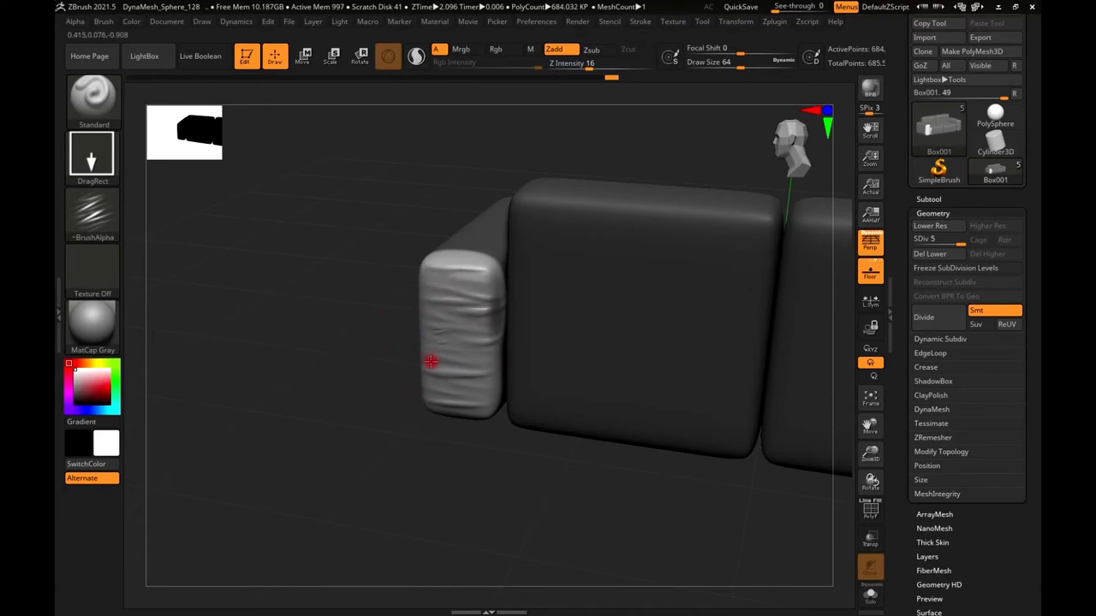
pyautogui.moveTo(489, 396)
pyautogui.mouseDown()
pyautogui.moveTo(440, 435)
pyautogui.moveTo(444, 381)
pyautogui.moveTo(570, 455)
pyautogui.moveTo(575, 408)
pyautogui.moveTo(656, 384)
pyautogui.moveTo(590, 357)
pyautogui.moveTo(628, 407)
pyautogui.moveTo(545, 445)
pyautogui.moveTo(522, 432)
pyautogui.mouseUp()
# - Switch to the Move brush with Draw Size about 124
pyautogui.click(92, 98)
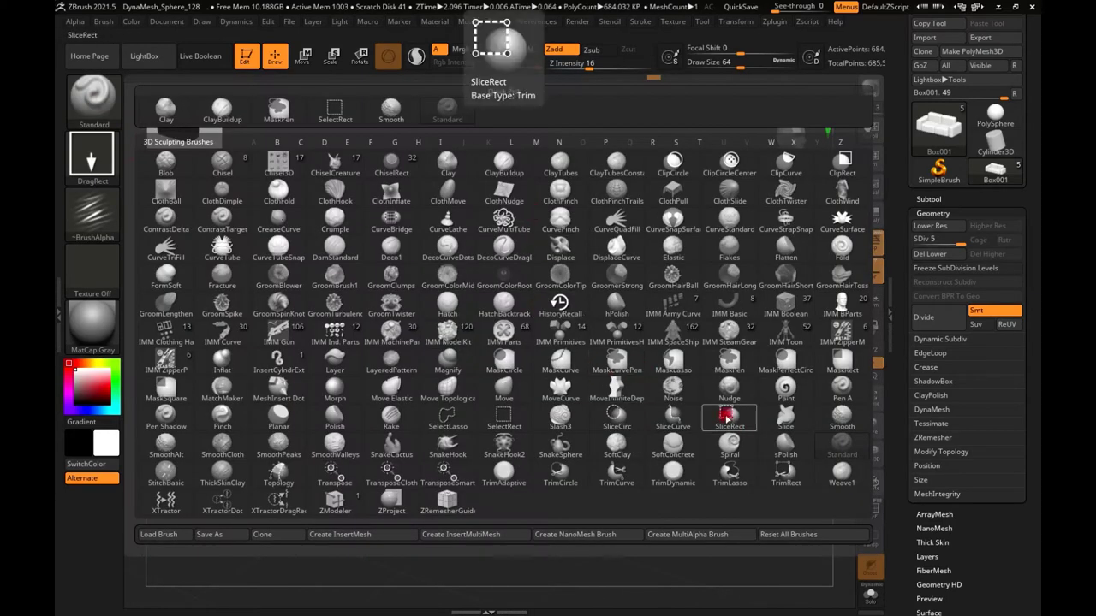
pyautogui.click(503, 388)
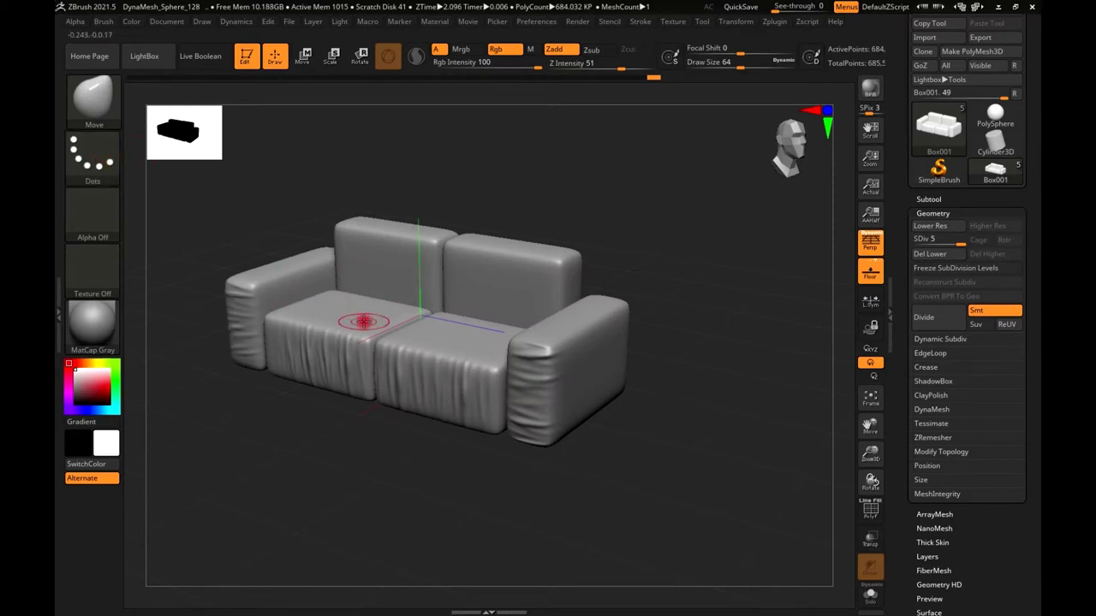
pyautogui.press('space')
pyautogui.moveTo(472, 359)
pyautogui.mouseDown()
pyautogui.moveTo(445, 416)
pyautogui.moveTo(367, 408)
pyautogui.moveTo(385, 428)
pyautogui.moveTo(259, 423)
pyautogui.mouseUp()
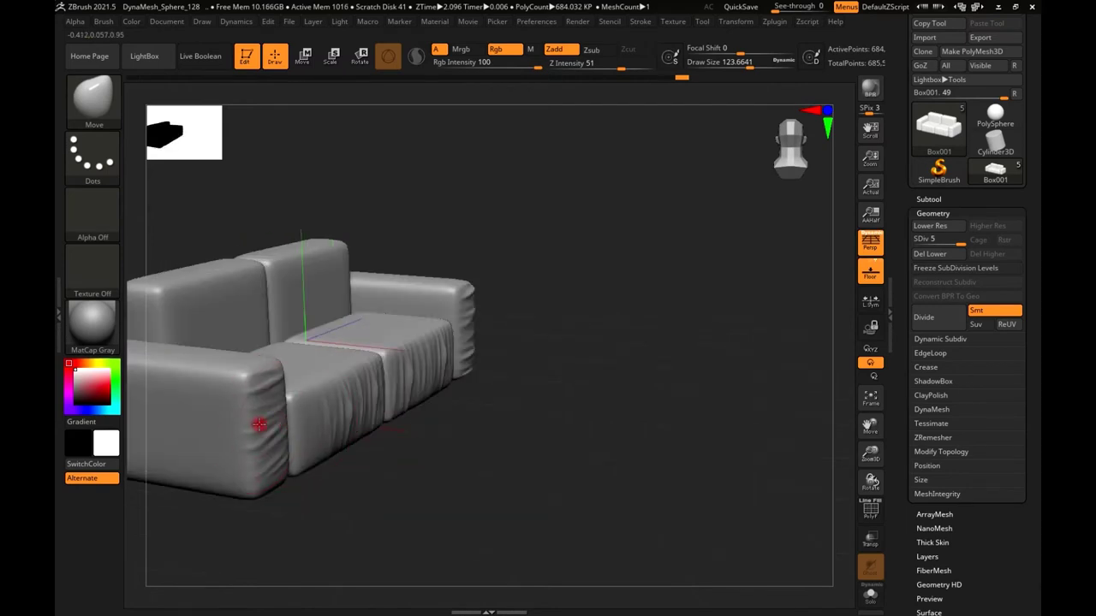
# - Reshape the armrests and cushions from several angles, toggling the wireframe to check topology
pyautogui.moveTo(468, 309)
pyautogui.mouseDown()
pyautogui.moveTo(450, 362)
pyautogui.moveTo(516, 372)
pyautogui.moveTo(463, 298)
pyautogui.moveTo(600, 363)
pyautogui.moveTo(592, 293)
pyautogui.mouseUp()
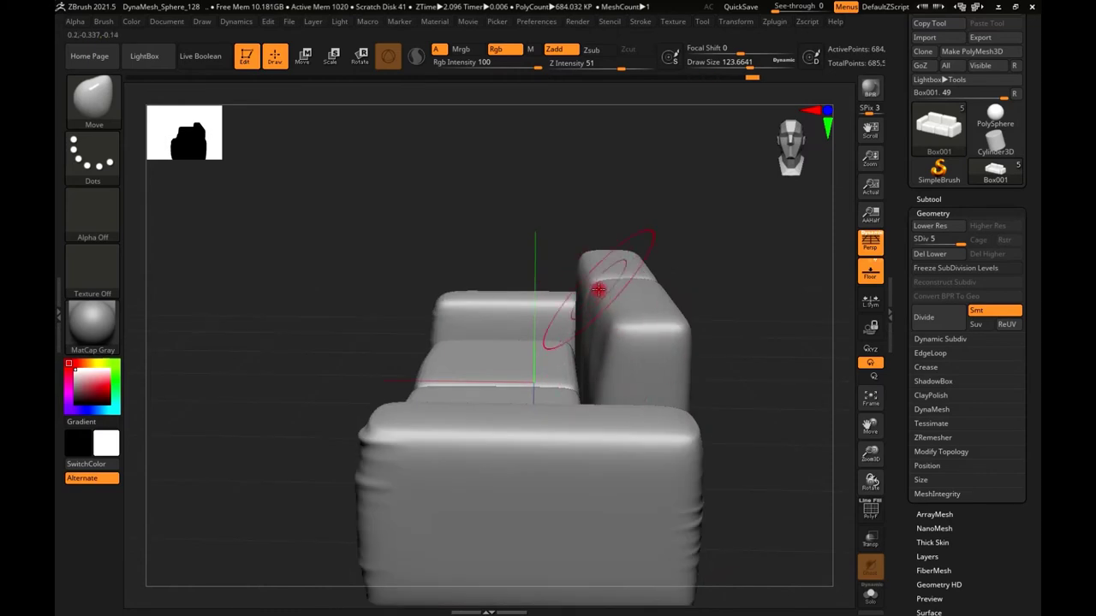
pyautogui.moveTo(598, 291)
pyautogui.mouseDown(button='right')
pyautogui.moveTo(675, 317)
pyautogui.moveTo(726, 299)
pyautogui.moveTo(766, 249)
pyautogui.moveTo(765, 291)
pyautogui.moveTo(594, 337)
pyautogui.moveTo(629, 322)
pyautogui.mouseUp(button='right')
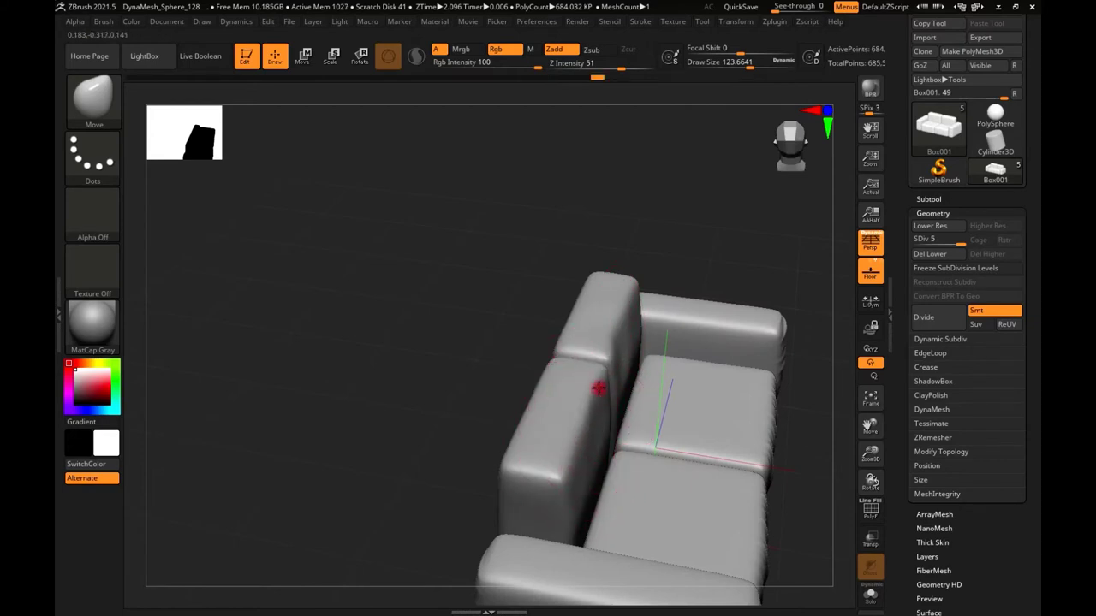
pyautogui.moveTo(673, 477)
pyautogui.mouseDown(button='right')
pyautogui.moveTo(702, 460)
pyautogui.moveTo(522, 450)
pyautogui.moveTo(572, 420)
pyautogui.moveTo(675, 402)
pyautogui.mouseUp(button='right')
pyautogui.hotkey('shift', 'f')
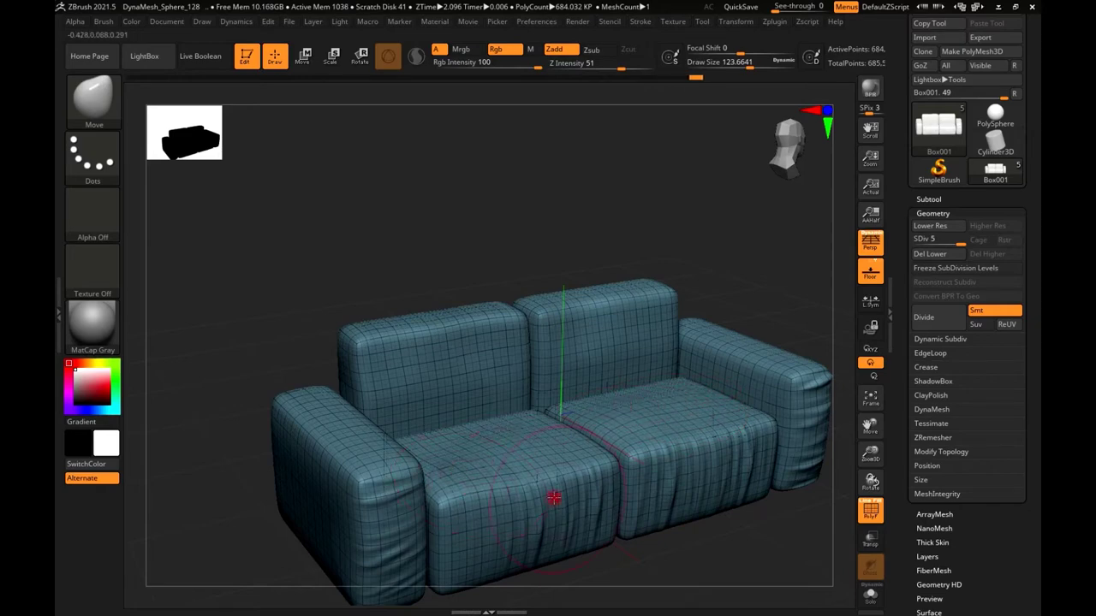
pyautogui.moveTo(554, 497)
pyautogui.mouseDown(button='right')
pyautogui.moveTo(454, 477)
pyautogui.moveTo(548, 420)
pyautogui.moveTo(584, 414)
pyautogui.mouseUp(button='right')
pyautogui.moveTo(511, 411)
pyautogui.mouseDown(button='right')
pyautogui.moveTo(702, 386)
pyautogui.moveTo(682, 372)
pyautogui.moveTo(609, 396)
pyautogui.moveTo(690, 403)
pyautogui.moveTo(575, 440)
pyautogui.moveTo(571, 400)
pyautogui.moveTo(579, 450)
pyautogui.mouseUp(button='right')
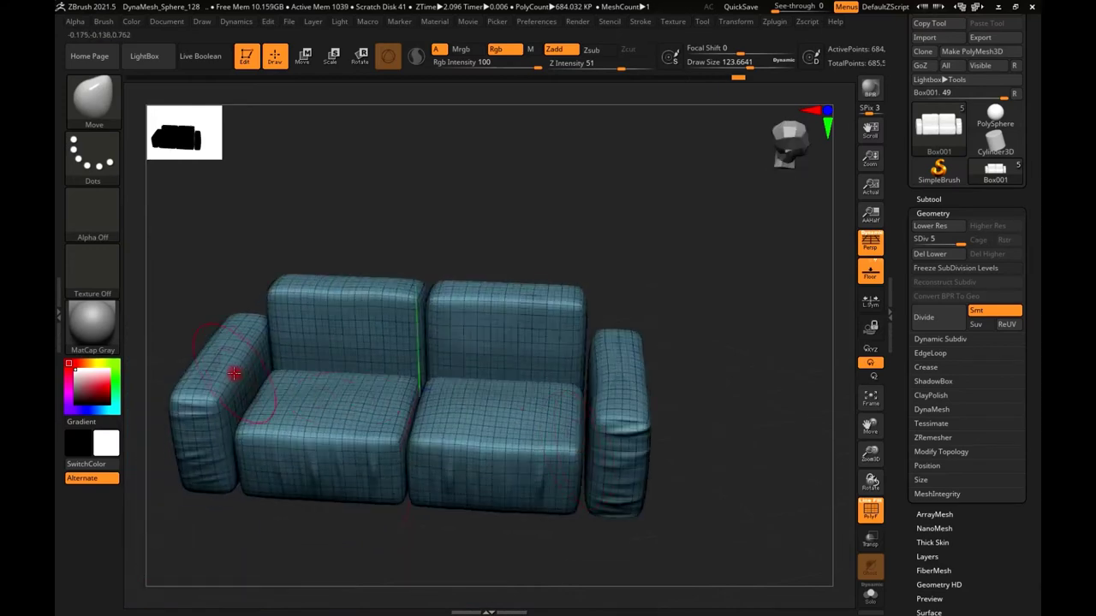
pyautogui.moveTo(244, 356)
pyautogui.mouseDown(button='right')
pyautogui.moveTo(465, 399)
pyautogui.moveTo(751, 406)
pyautogui.mouseUp(button='right')
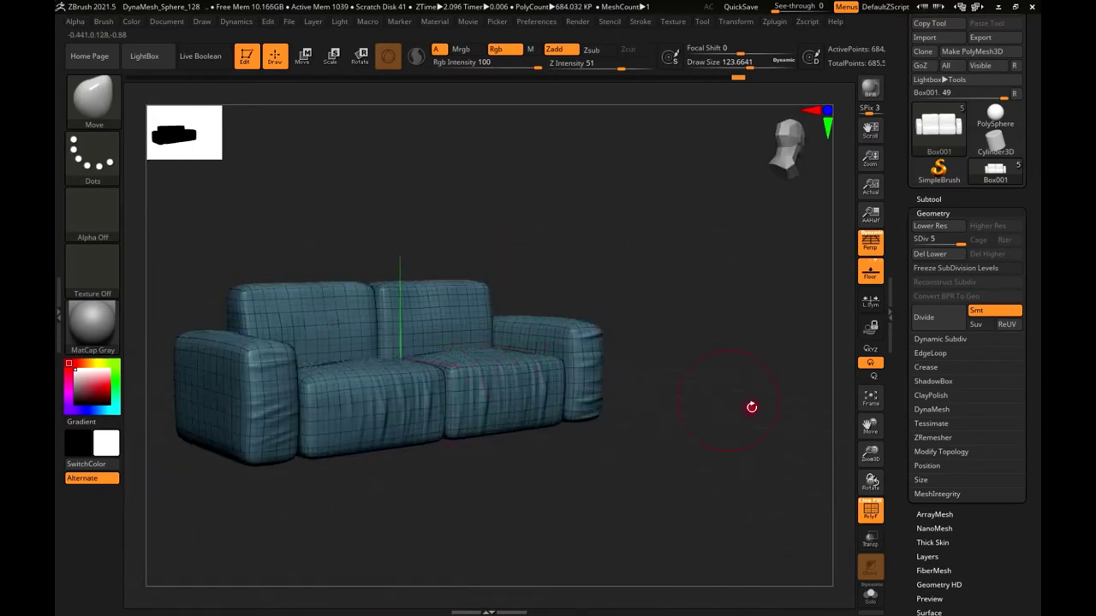
pyautogui.click(869, 509)
pyautogui.moveTo(482, 403)
pyautogui.mouseDown(button='right')
pyautogui.moveTo(504, 411)
pyautogui.moveTo(452, 362)
pyautogui.moveTo(452, 335)
pyautogui.mouseUp(button='right')
# - Load fabric alpha 14 on the Standard DragRect brush, set Focal Shift -79, and stamp the armrest side
pyautogui.click(92, 99)
pyautogui.click(497, 112)
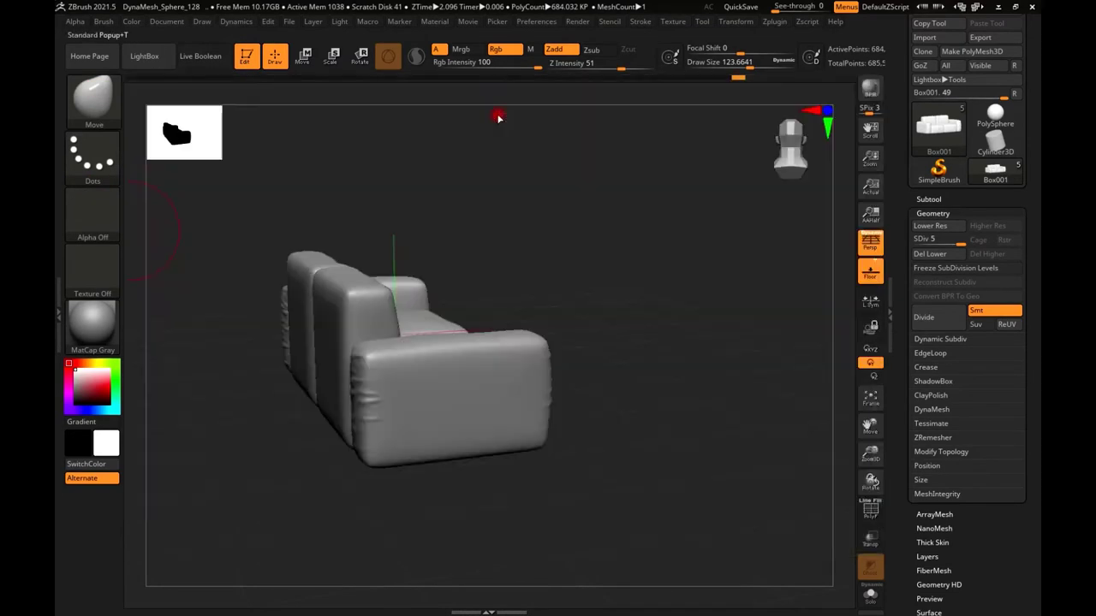
pyautogui.click(98, 214)
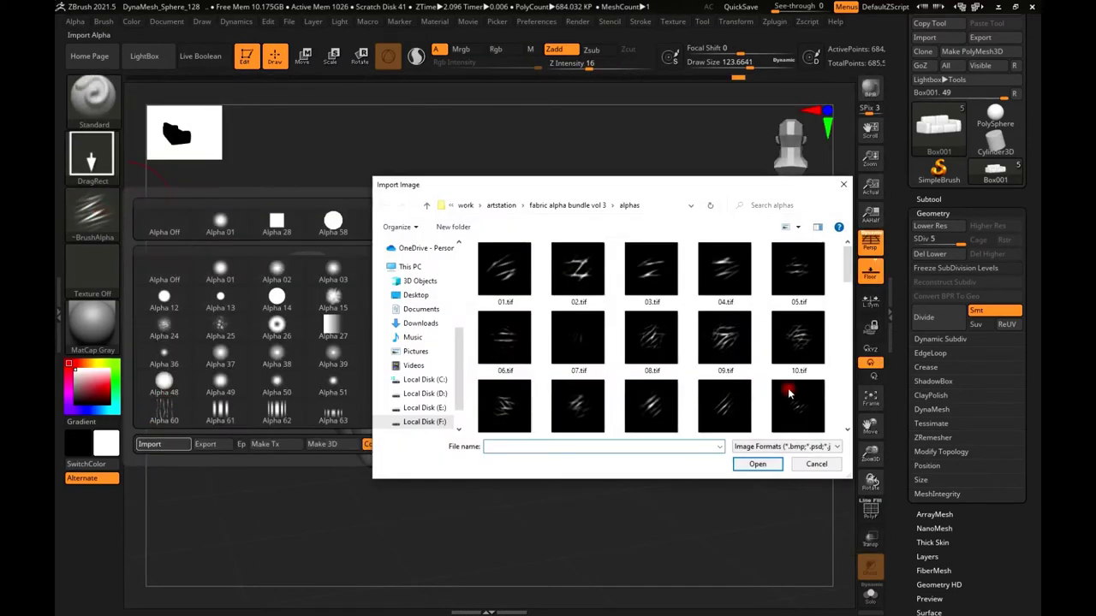
pyautogui.doubleClick(738, 417)
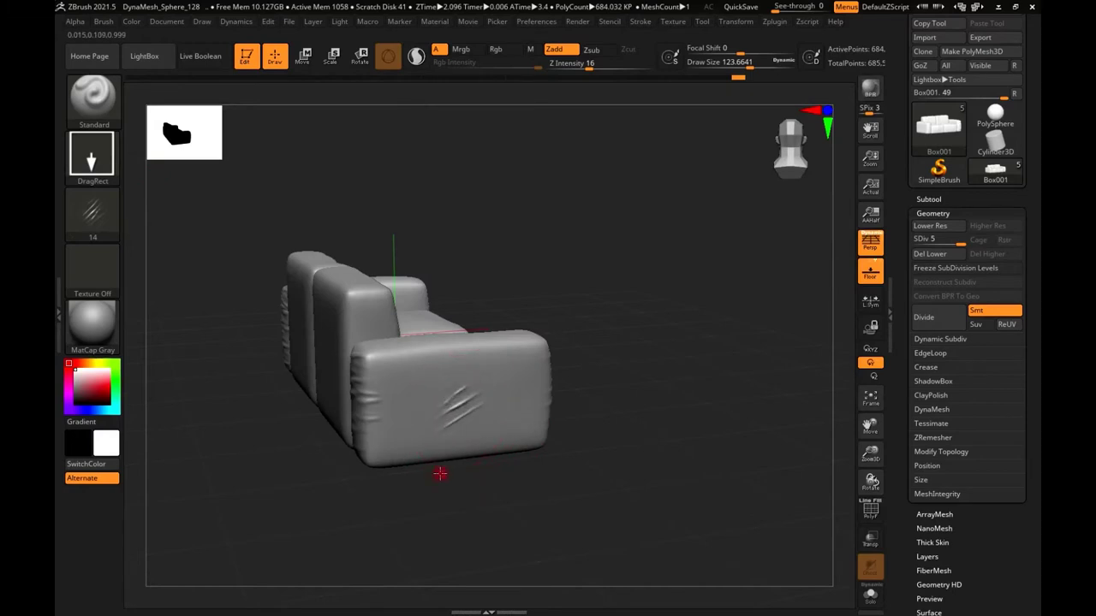
pyautogui.press('space')
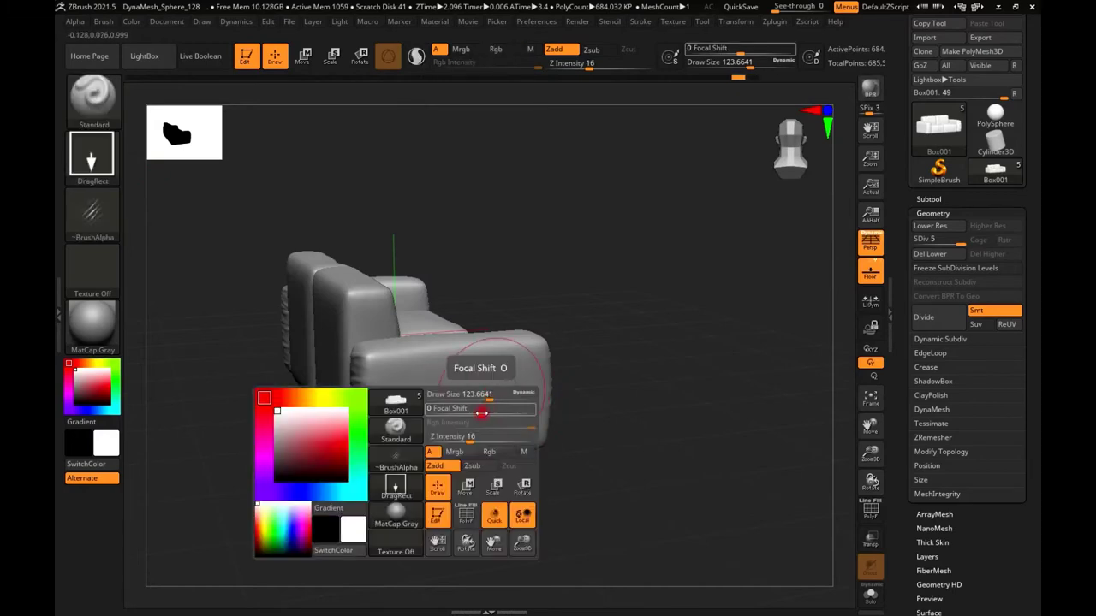
pyautogui.moveTo(530, 347); pyautogui.dragTo(445, 346)
pyautogui.moveTo(467, 404); pyautogui.dragTo(397, 492)
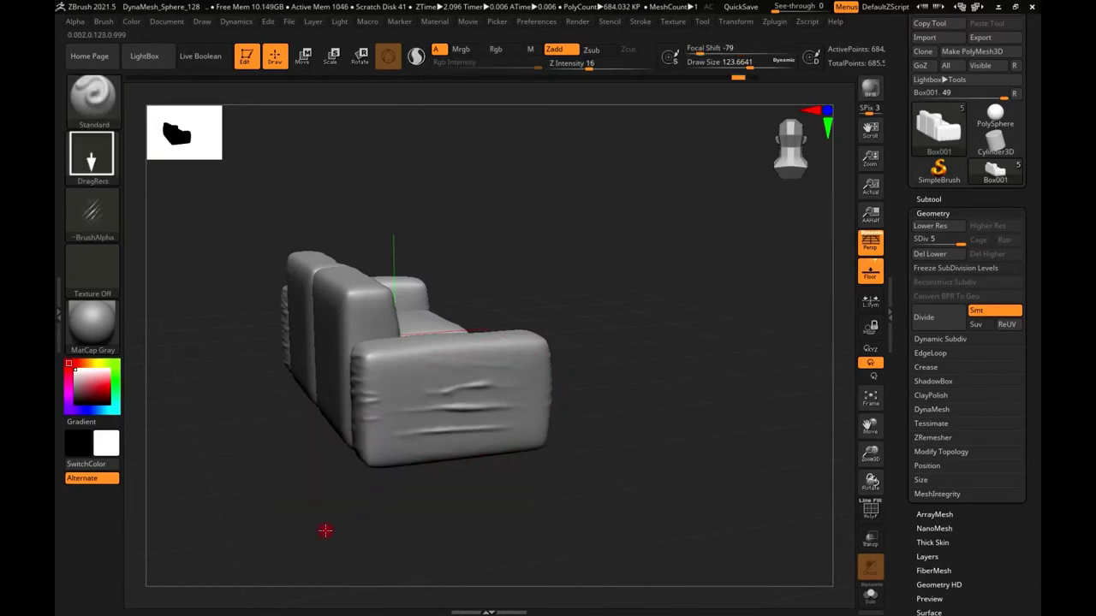
pyautogui.moveTo(325, 531)
pyautogui.mouseDown()
pyautogui.moveTo(489, 482)
pyautogui.moveTo(592, 500)
pyautogui.mouseUp()
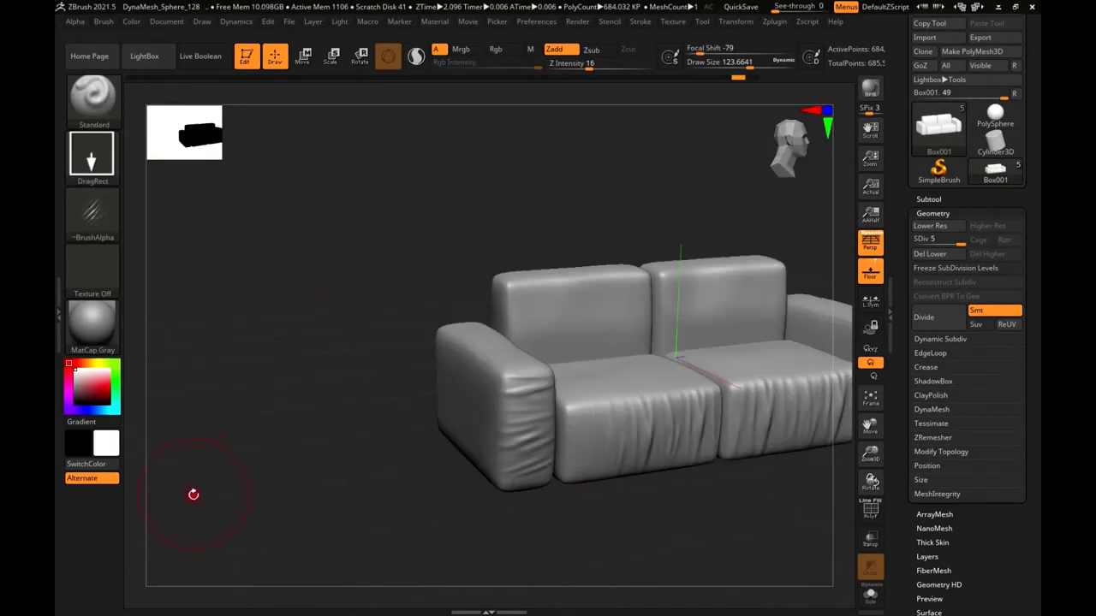
# - Import fabric alpha 36 and lower Z Intensity to 10
pyautogui.click(92, 214)
pyautogui.scroll(-2, 843, 351)
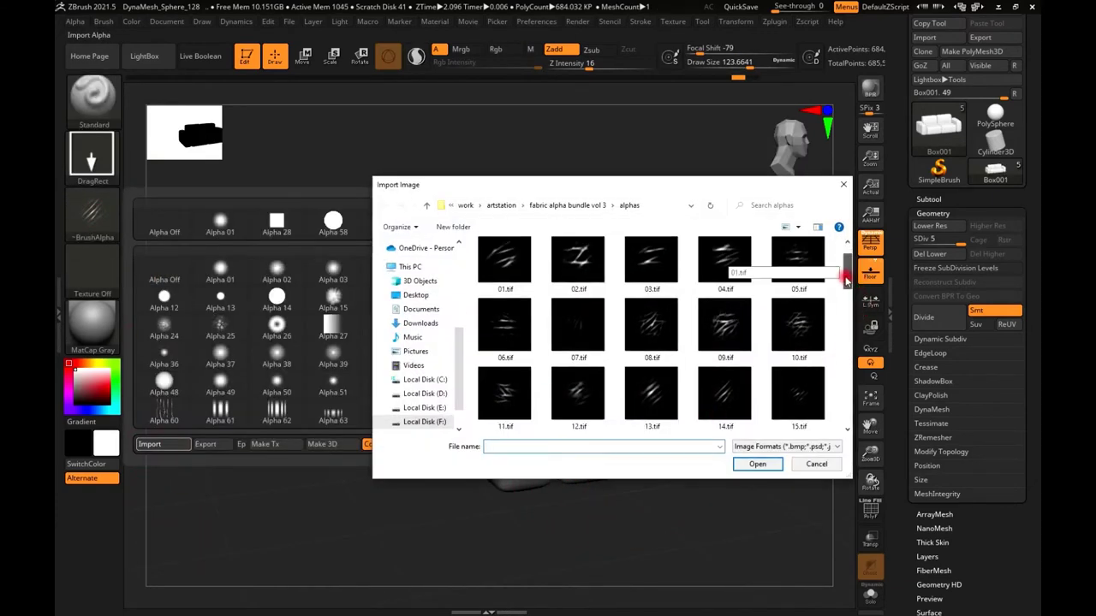
pyautogui.scroll(-2, 843, 338)
pyautogui.scroll(-2, 838, 329)
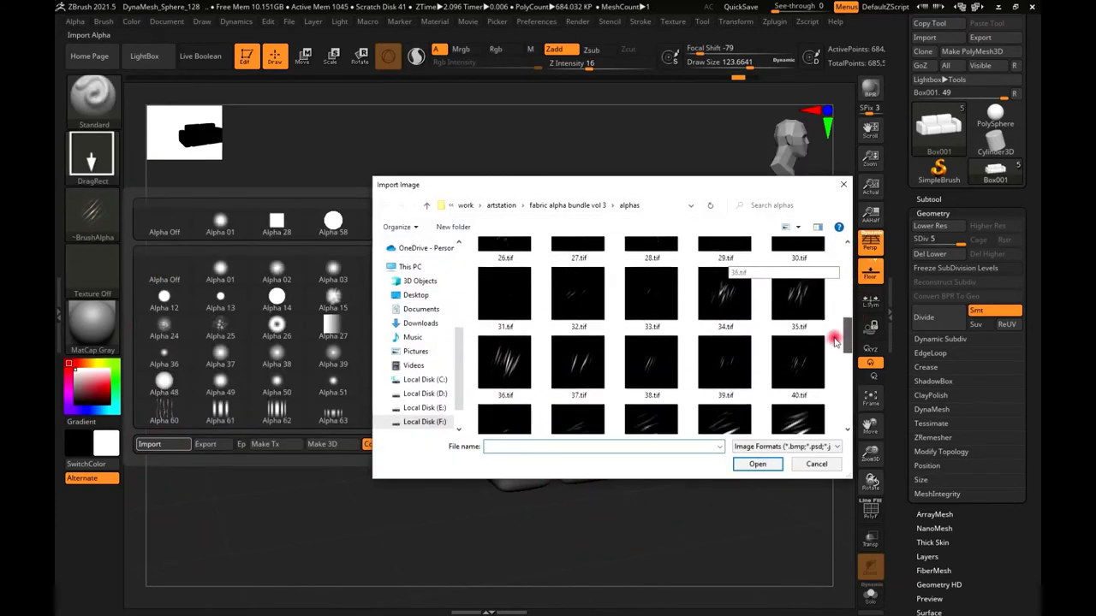
pyautogui.click(760, 464)
pyautogui.moveTo(662, 409); pyautogui.dragTo(562, 496)
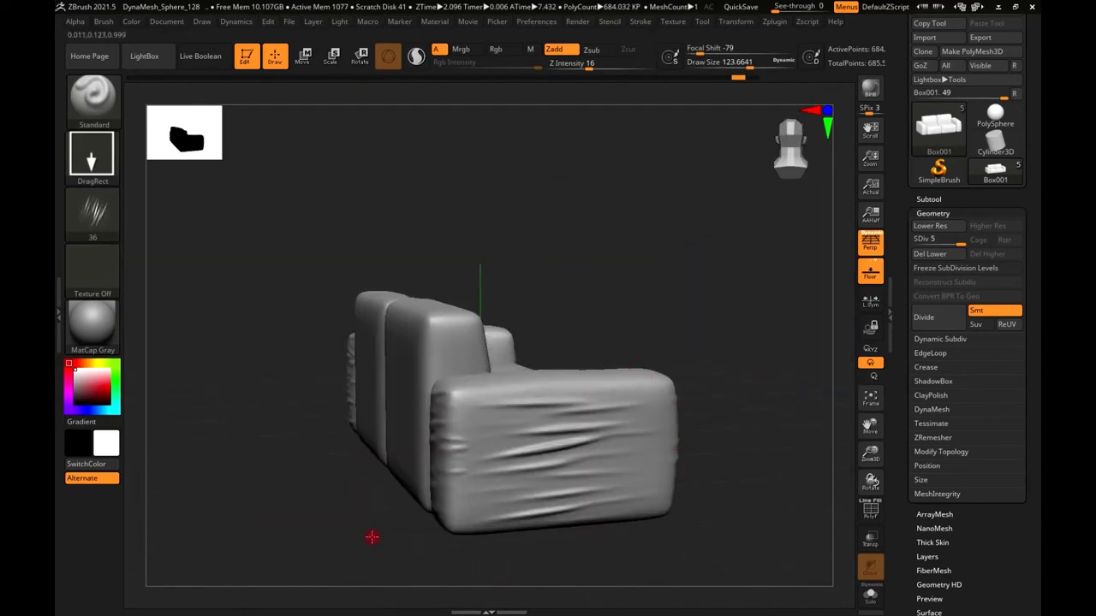
pyautogui.moveTo(372, 537)
pyautogui.mouseDown()
pyautogui.moveTo(553, 482)
pyautogui.moveTo(541, 101)
pyautogui.mouseUp()
pyautogui.moveTo(581, 64); pyautogui.dragTo(578, 64)
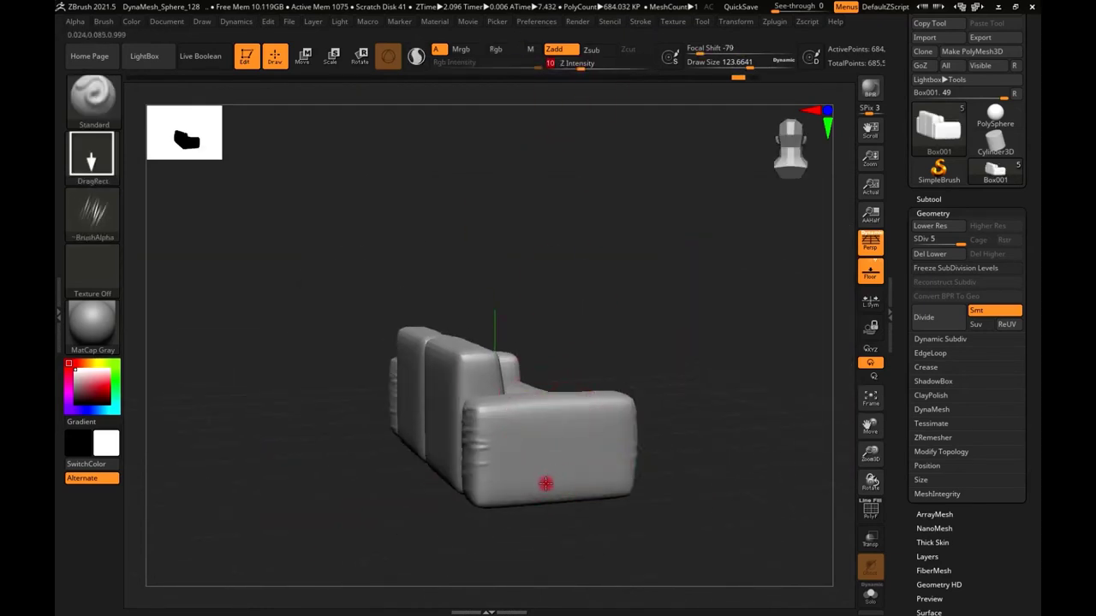
pyautogui.moveTo(411, 506)
pyautogui.mouseDown()
pyautogui.moveTo(690, 465)
pyautogui.moveTo(662, 453)
pyautogui.moveTo(663, 468)
pyautogui.mouseUp()
pyautogui.moveTo(501, 465)
pyautogui.mouseDown()
pyautogui.moveTo(643, 499)
pyautogui.moveTo(577, 469)
pyautogui.moveTo(571, 453)
pyautogui.mouseUp()
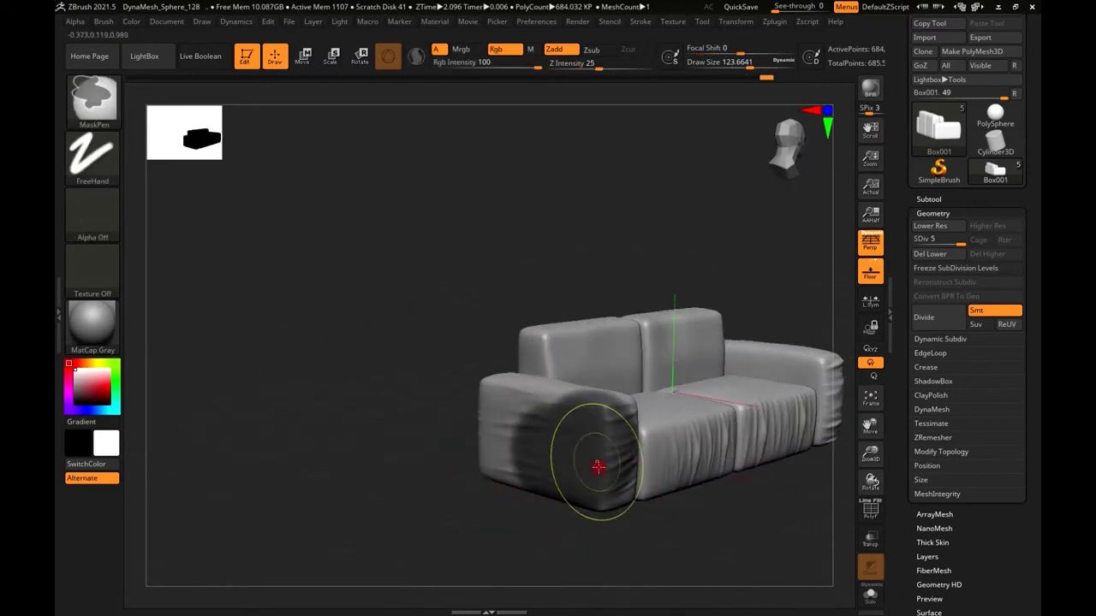
# - Invert the mask on the left armrest front, soften its edge, and Shift-smooth the wrinkles
pyautogui.hotkey('ctrl', 'i')
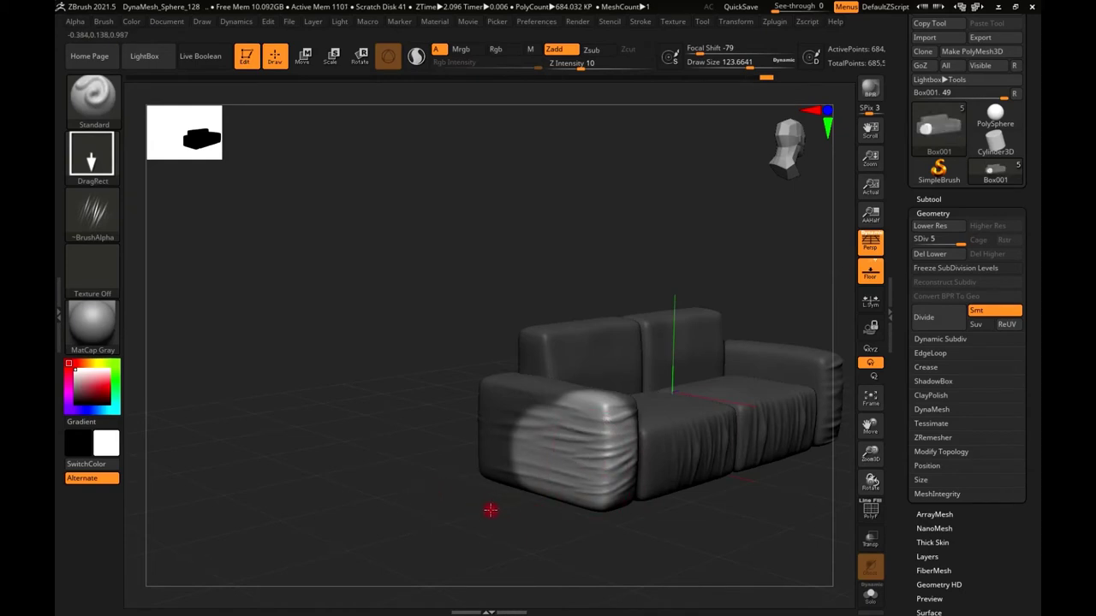
pyautogui.moveTo(587, 453)
pyautogui.mouseDown()
pyautogui.moveTo(609, 484)
pyautogui.moveTo(511, 516)
pyautogui.moveTo(663, 489)
pyautogui.moveTo(705, 453)
pyautogui.moveTo(643, 470)
pyautogui.moveTo(714, 475)
pyautogui.moveTo(605, 494)
pyautogui.moveTo(711, 506)
pyautogui.moveTo(762, 462)
pyautogui.moveTo(714, 497)
pyautogui.moveTo(636, 489)
pyautogui.mouseUp()
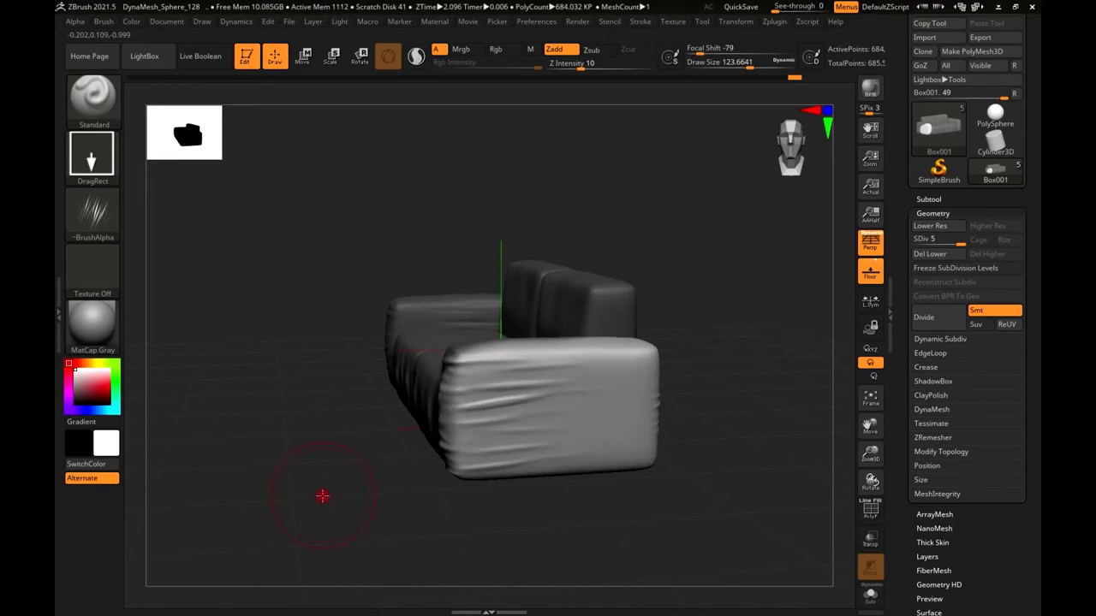
pyautogui.keyDown('ctrl'); pyautogui.click(516, 397); pyautogui.keyUp('ctrl')
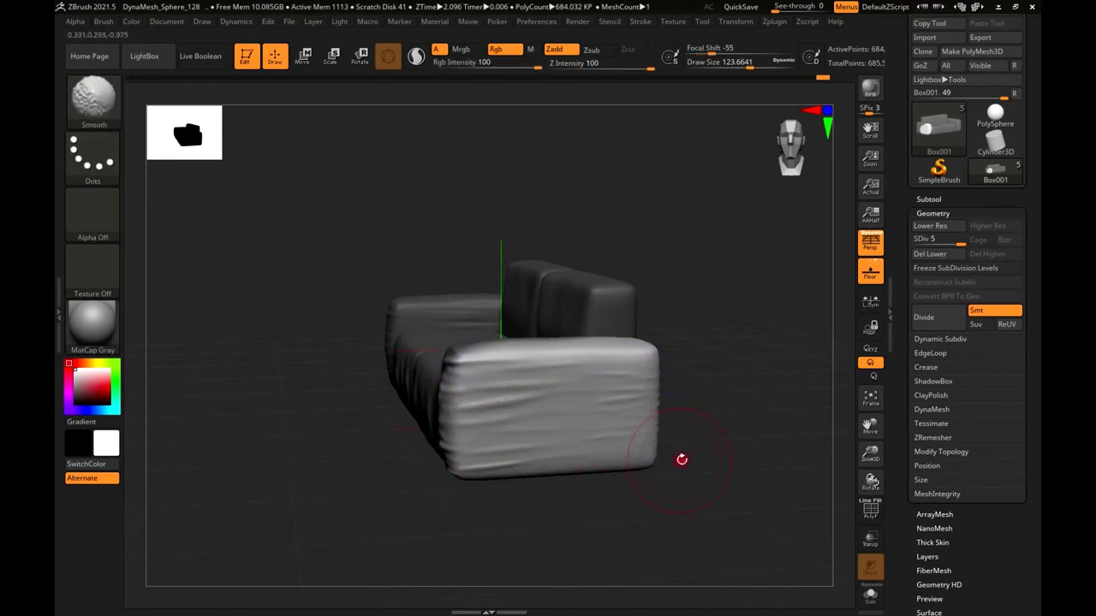
pyautogui.moveTo(680, 457)
pyautogui.mouseDown()
pyautogui.moveTo(560, 421)
pyautogui.moveTo(647, 477)
pyautogui.moveTo(630, 442)
pyautogui.moveTo(702, 433)
pyautogui.moveTo(700, 422)
pyautogui.moveTo(677, 428)
pyautogui.moveTo(631, 476)
pyautogui.moveTo(572, 443)
pyautogui.moveTo(685, 435)
pyautogui.moveTo(594, 455)
pyautogui.moveTo(655, 436)
pyautogui.moveTo(653, 459)
pyautogui.moveTo(570, 465)
pyautogui.moveTo(631, 489)
pyautogui.moveTo(533, 497)
pyautogui.moveTo(576, 468)
pyautogui.moveTo(390, 464)
pyautogui.mouseUp()
pyautogui.press('shift')
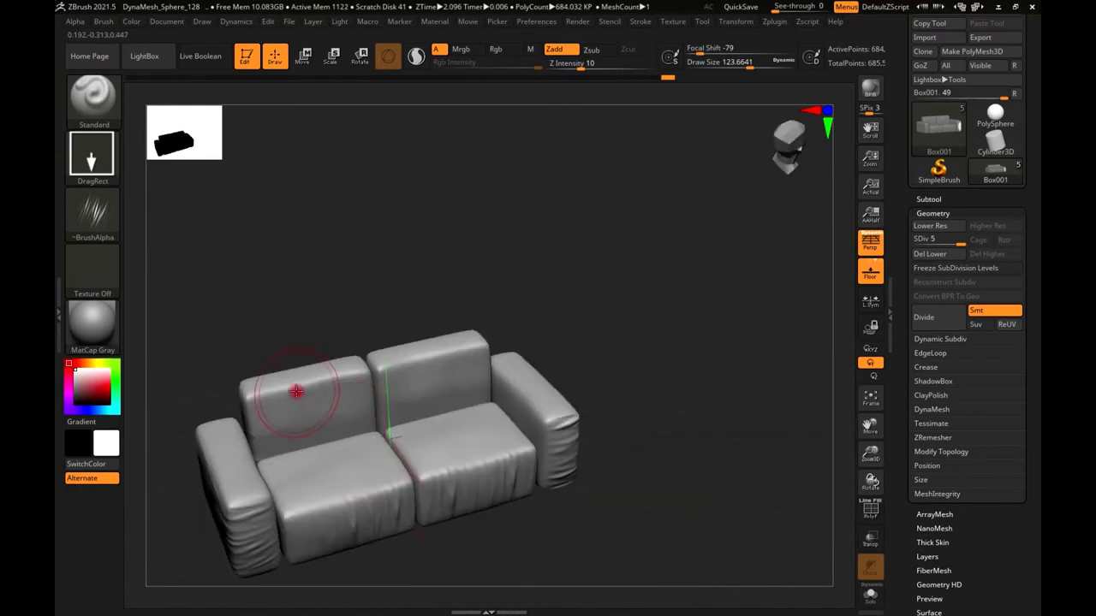
# - Stamp wrinkles onto the back cushions and Shift-smooth them
pyautogui.moveTo(297, 391)
pyautogui.keyDown('shift'); pyautogui.mouseDown()
pyautogui.moveTo(282, 408)
pyautogui.moveTo(298, 440)
pyautogui.mouseUp(); pyautogui.keyUp('shift')
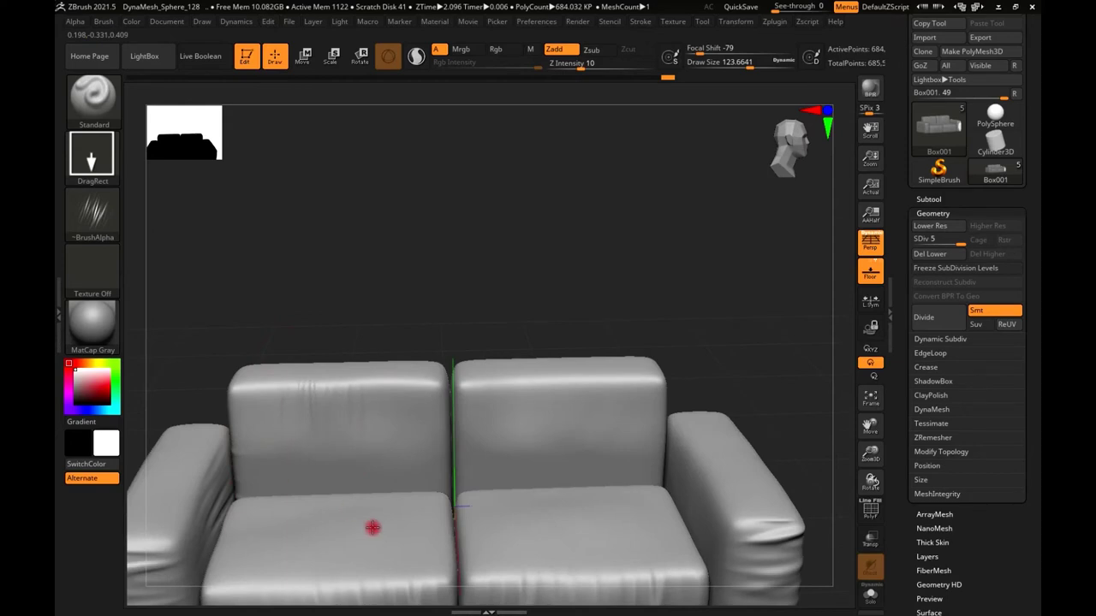
pyautogui.moveTo(372, 527)
pyautogui.mouseDown()
pyautogui.moveTo(467, 452)
pyautogui.moveTo(560, 454)
pyautogui.moveTo(469, 387)
pyautogui.mouseUp()
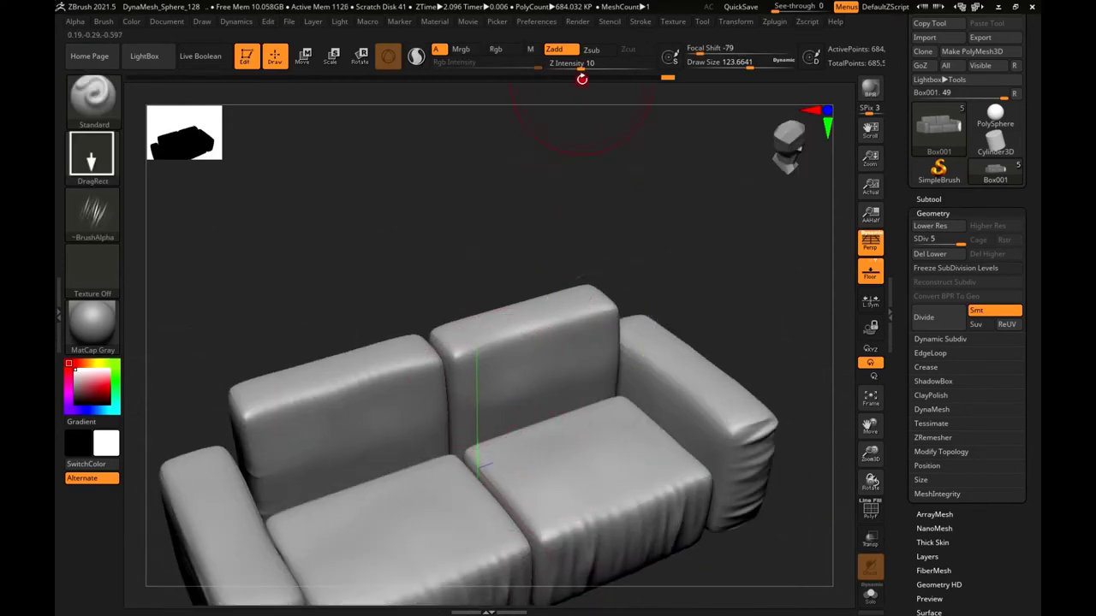
pyautogui.moveTo(315, 410)
pyautogui.mouseDown()
pyautogui.moveTo(318, 457)
pyautogui.moveTo(430, 467)
pyautogui.mouseUp()
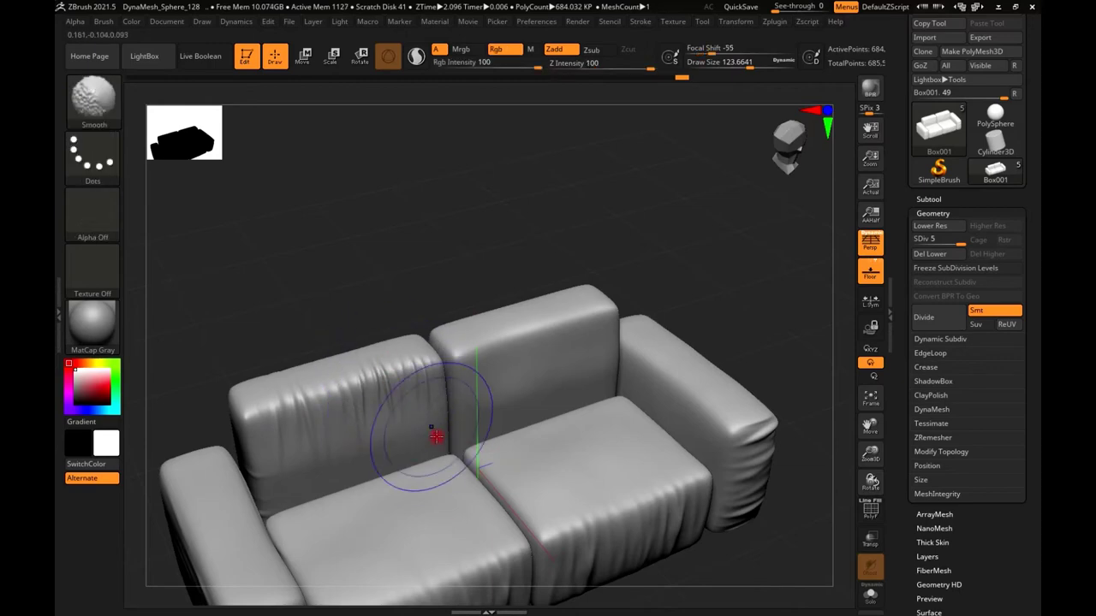
pyautogui.moveTo(435, 436); pyautogui.dragTo(553, 428, button='right')
pyautogui.moveTo(487, 477)
pyautogui.mouseDown(button='right')
pyautogui.moveTo(546, 505)
pyautogui.moveTo(518, 433)
pyautogui.moveTo(626, 469)
pyautogui.moveTo(729, 465)
pyautogui.moveTo(588, 409)
pyautogui.moveTo(584, 453)
pyautogui.mouseUp(button='right')
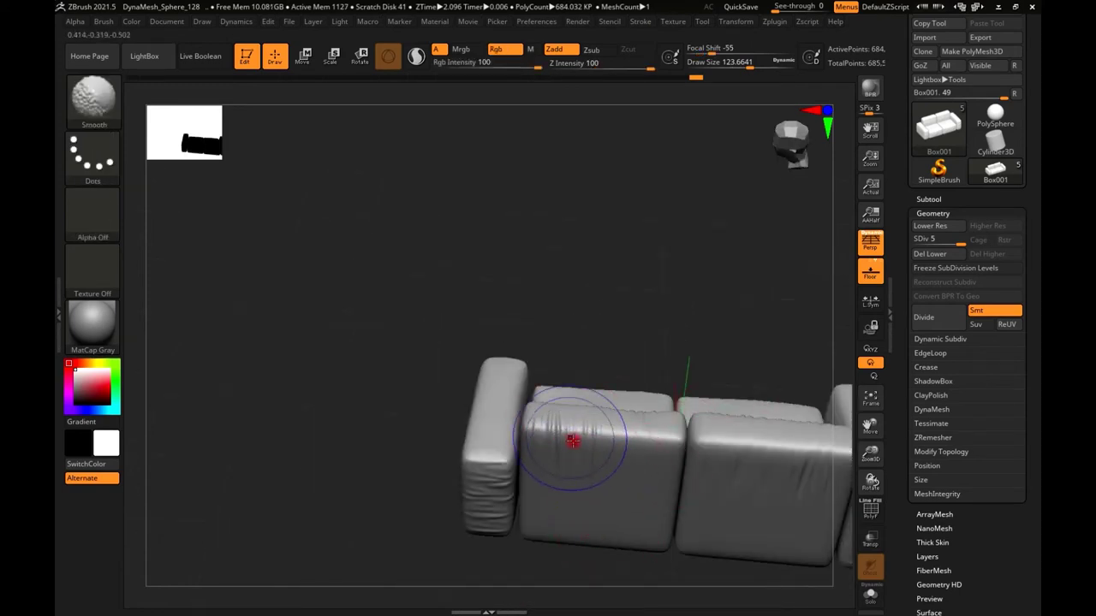
pyautogui.moveTo(797, 479)
pyautogui.mouseDown(button='right')
pyautogui.moveTo(689, 495)
pyautogui.moveTo(702, 533)
pyautogui.moveTo(610, 493)
pyautogui.moveTo(655, 528)
pyautogui.moveTo(479, 504)
pyautogui.moveTo(677, 552)
pyautogui.moveTo(691, 440)
pyautogui.mouseUp(button='right')
pyautogui.press('shift')
pyautogui.press('shift')
# - Paint a mask over both seat cushions
pyautogui.press('shift')
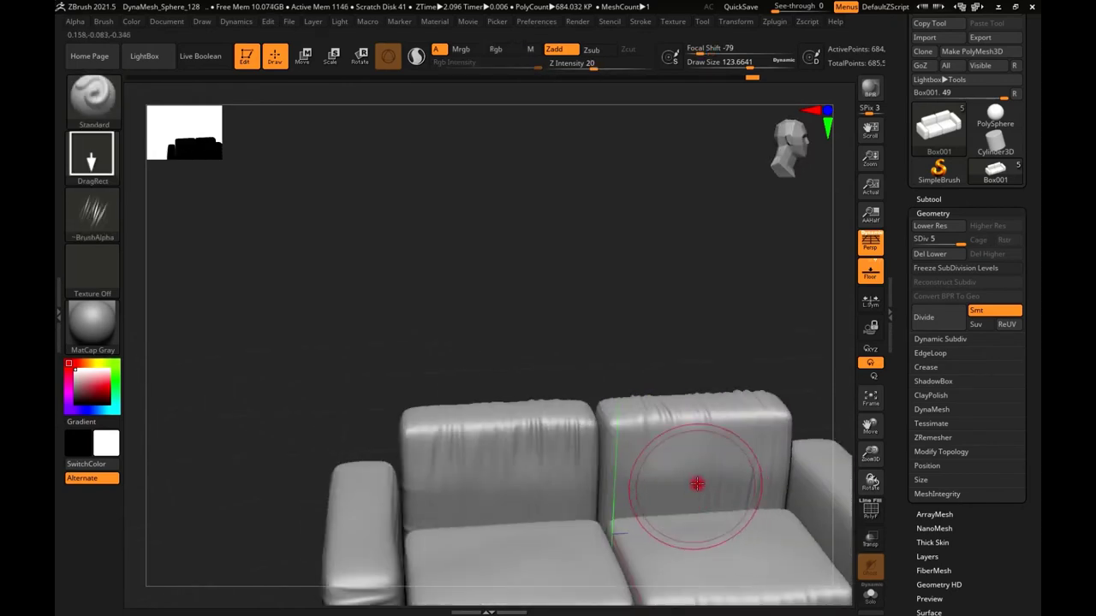
pyautogui.moveTo(698, 484)
pyautogui.mouseDown(button='right')
pyautogui.moveTo(716, 508)
pyautogui.moveTo(768, 526)
pyautogui.moveTo(724, 525)
pyautogui.moveTo(759, 538)
pyautogui.moveTo(678, 496)
pyautogui.moveTo(656, 442)
pyautogui.moveTo(702, 471)
pyautogui.moveTo(697, 445)
pyautogui.moveTo(678, 505)
pyautogui.moveTo(659, 521)
pyautogui.moveTo(682, 433)
pyautogui.mouseUp(button='right')
pyautogui.press('shift')
pyautogui.moveTo(682, 433)
pyautogui.keyDown('ctrl'); pyautogui.mouseDown()
pyautogui.moveTo(643, 410)
pyautogui.moveTo(535, 481)
pyautogui.moveTo(576, 433)
pyautogui.mouseUp(); pyautogui.keyUp('ctrl')
# - Invert the mask to isolate the seat cushions and import fabric alpha 09.tif
pyautogui.keyDown('ctrl'); pyautogui.click(680, 538); pyautogui.keyUp('ctrl')
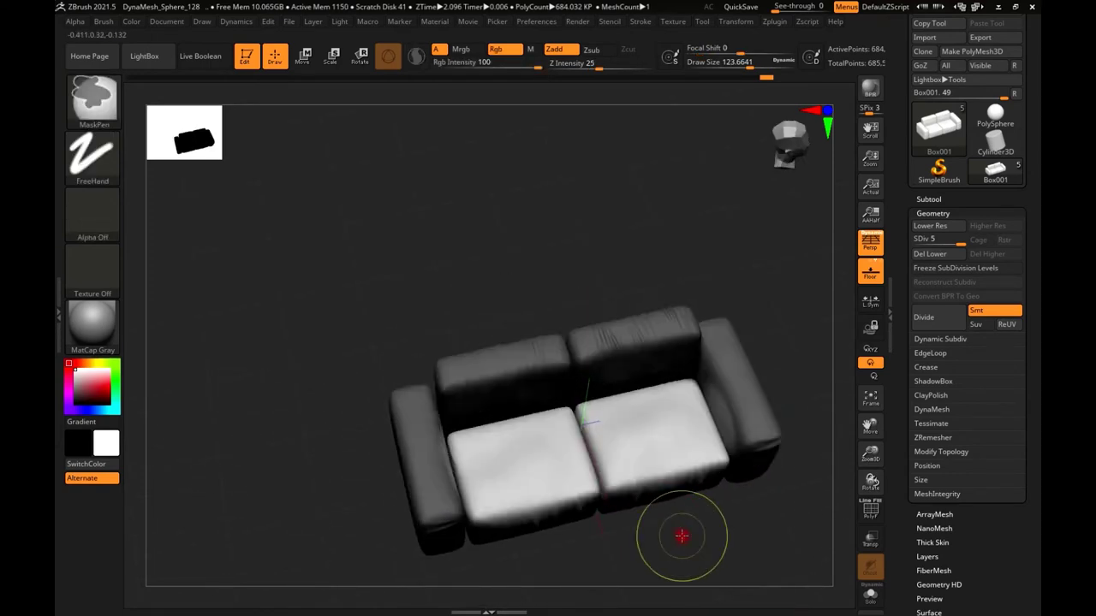
pyautogui.moveTo(680, 538); pyautogui.dragTo(565, 432, button='right')
pyautogui.click(95, 224)
pyautogui.click(159, 445)
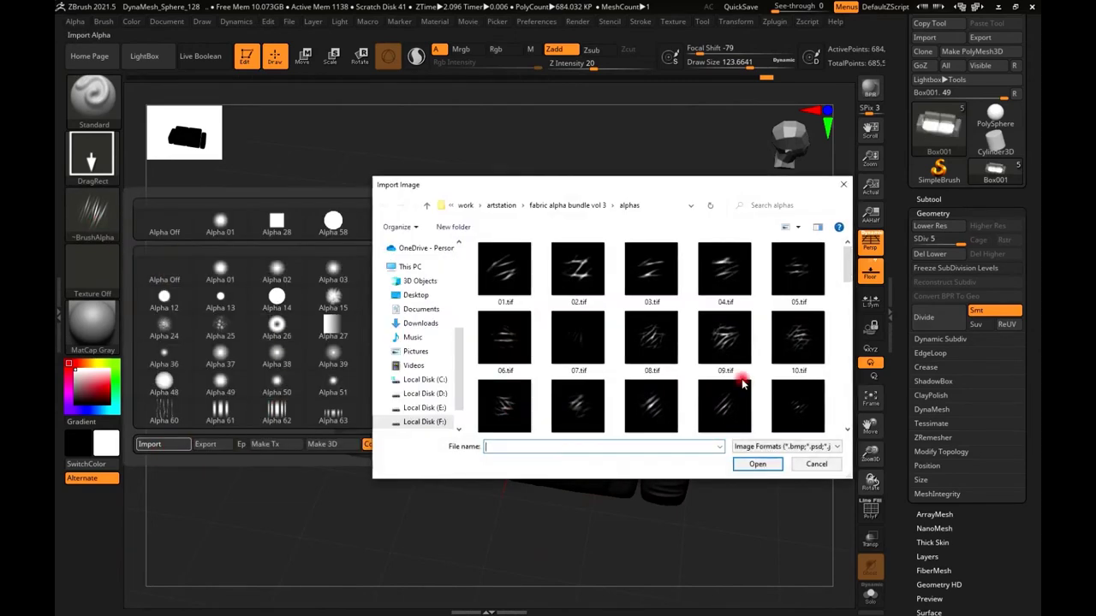
pyautogui.click(758, 464)
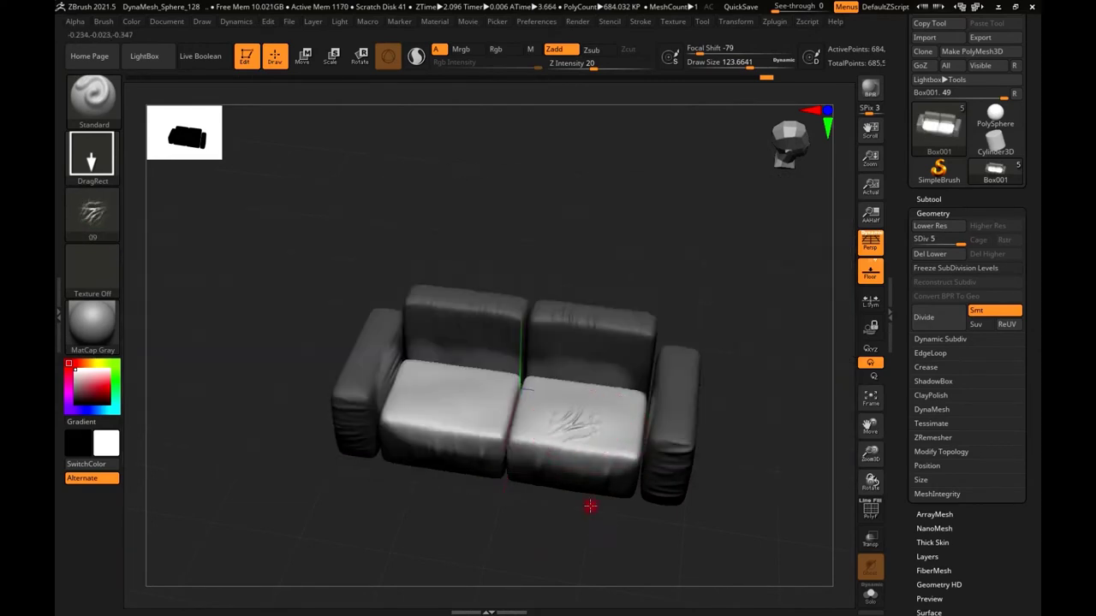
# - Lower Z Intensity to 10 and frame the sofa for wrinkling the seats
pyautogui.moveTo(668, 555); pyautogui.dragTo(648, 484)
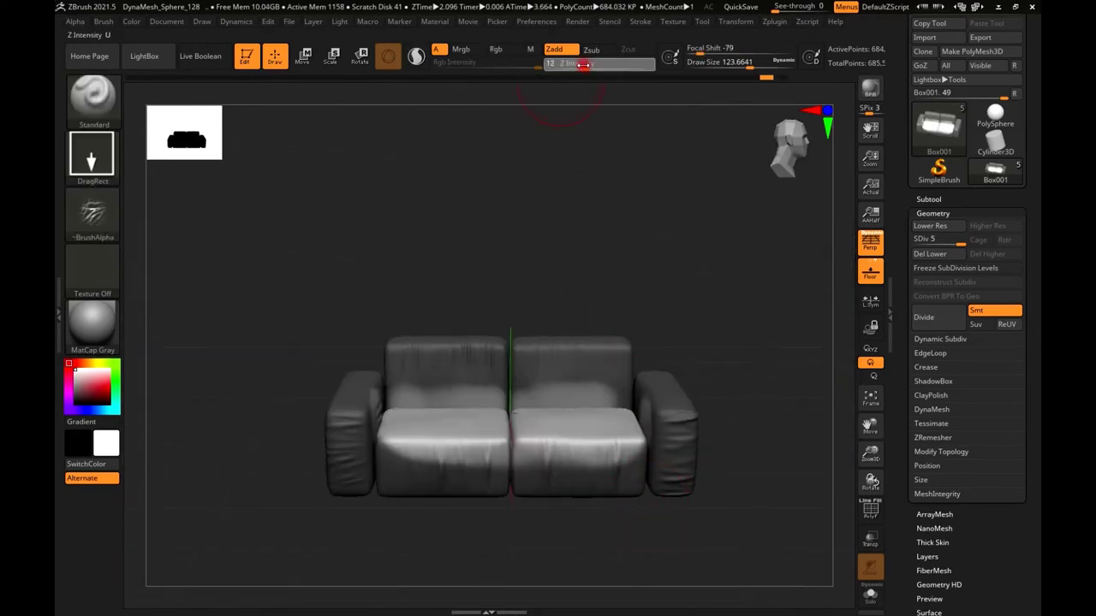
pyautogui.moveTo(590, 63); pyautogui.dragTo(581, 63)
pyautogui.press('f')
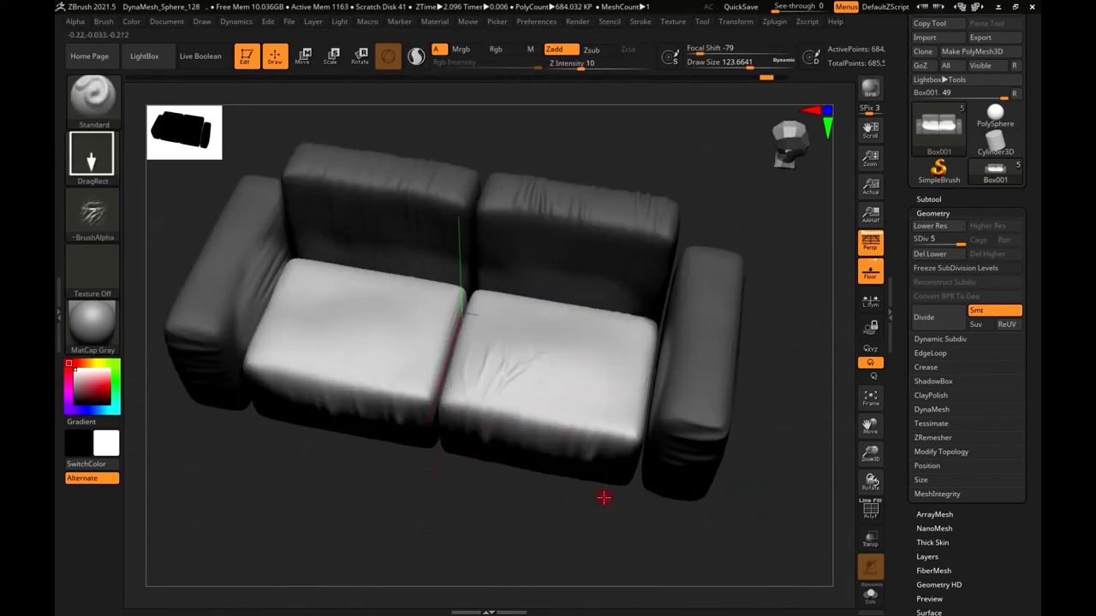
pyautogui.moveTo(482, 280)
pyautogui.mouseDown(button='right')
pyautogui.moveTo(553, 465)
pyautogui.moveTo(536, 482)
pyautogui.mouseUp(button='right')
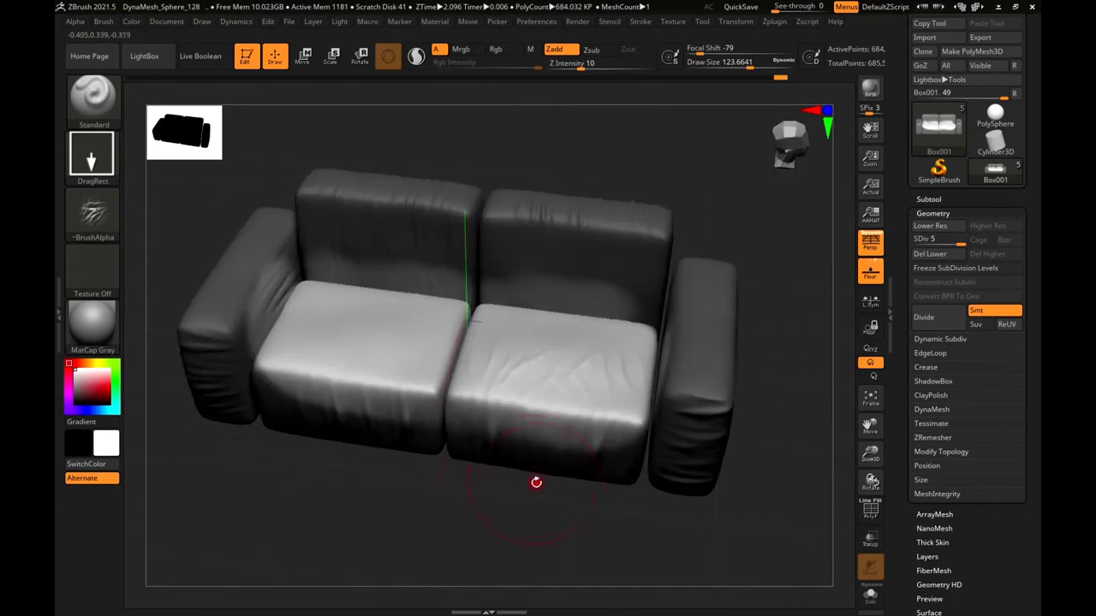
pyautogui.moveTo(425, 459); pyautogui.dragTo(482, 403, button='right')
# - Load fabric alpha 28.tif into the brush and review the whole sofa from the front and top
pyautogui.click(93, 214)
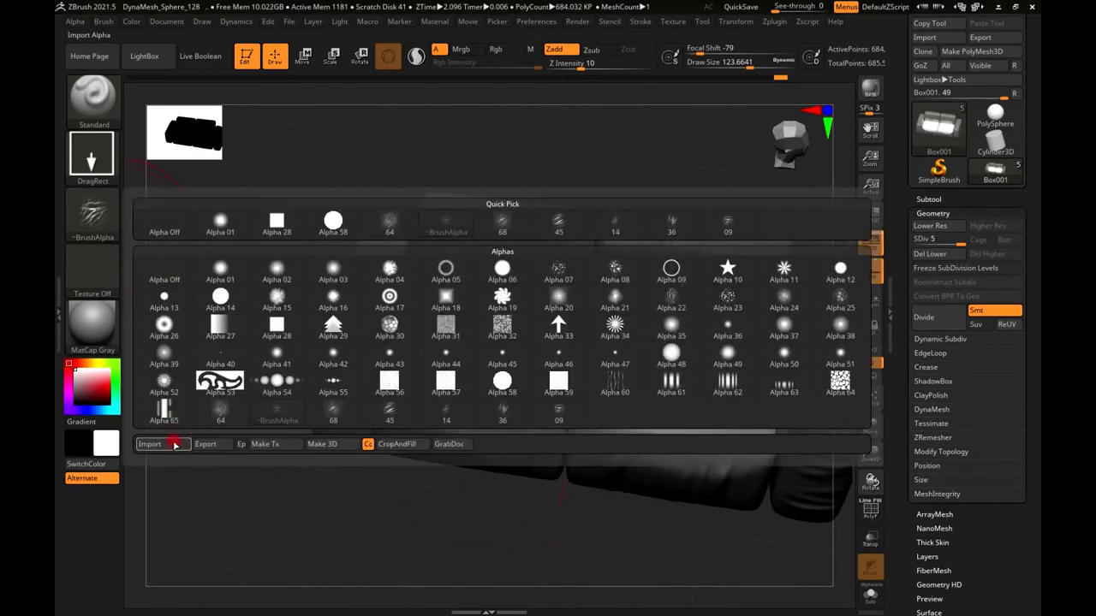
pyautogui.click(149, 443)
pyautogui.scroll(-5, 845, 326)
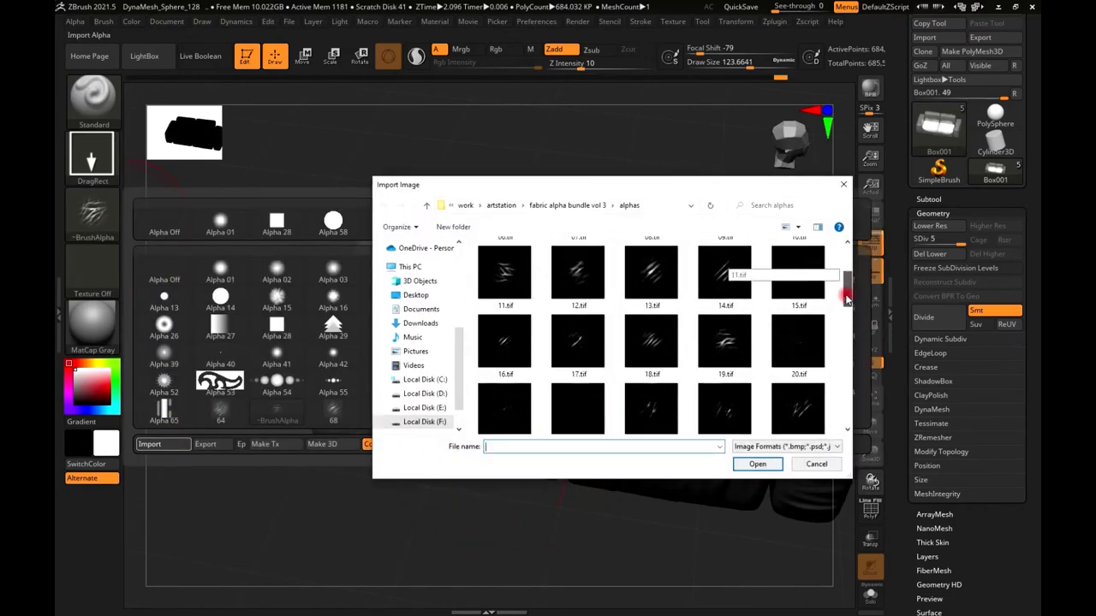
pyautogui.click(760, 465)
pyautogui.moveTo(524, 545)
pyautogui.mouseDown(button='right')
pyautogui.moveTo(572, 440)
pyautogui.moveTo(534, 342)
pyautogui.moveTo(592, 483)
pyautogui.mouseUp(button='right')
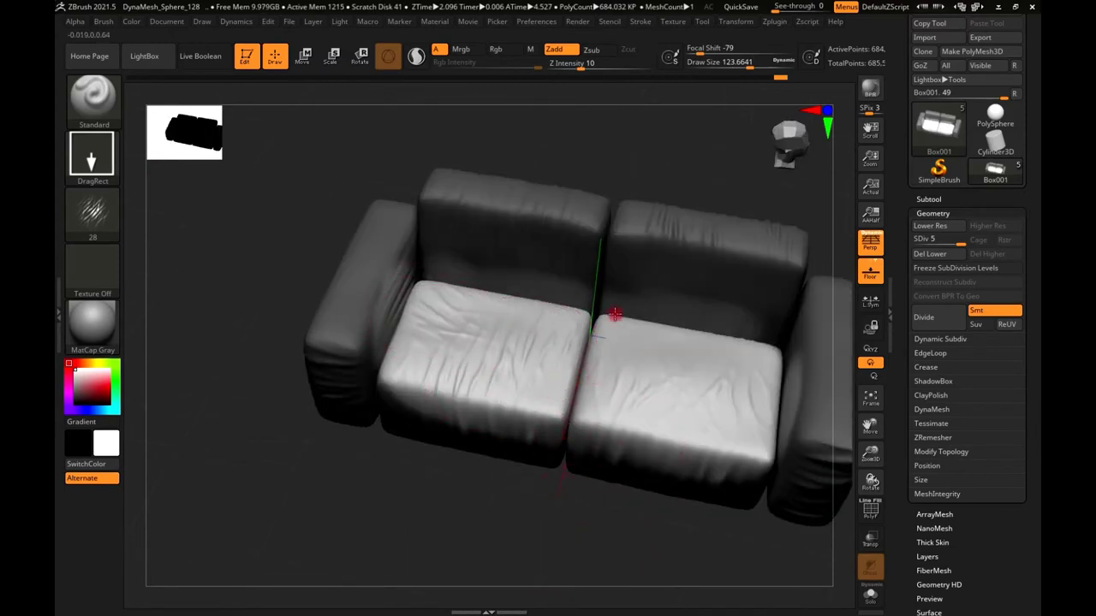
pyautogui.moveTo(464, 330)
pyautogui.mouseDown(button='right')
pyautogui.moveTo(726, 386)
pyautogui.moveTo(667, 348)
pyautogui.moveTo(694, 493)
pyautogui.moveTo(667, 519)
pyautogui.moveTo(707, 492)
pyautogui.moveTo(663, 521)
pyautogui.moveTo(551, 471)
pyautogui.moveTo(563, 508)
pyautogui.mouseUp(button='right')
# - Import a fabric wrinkle alpha, mask and invert to isolate the armrest, and set brush size to about 60
pyautogui.click(92, 212)
pyautogui.click(150, 444)
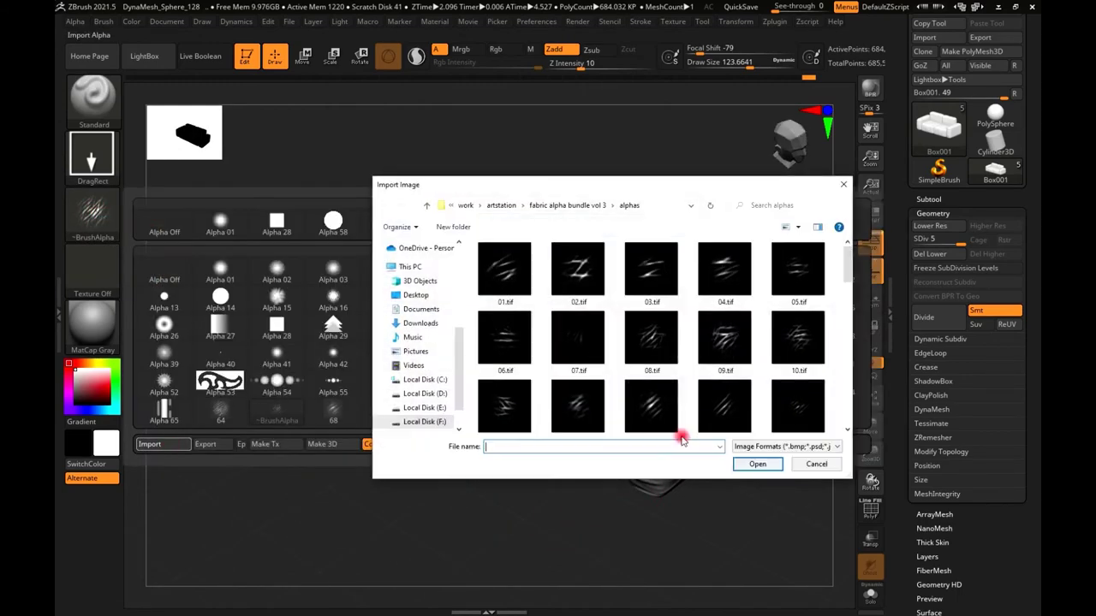
pyautogui.click(747, 432)
pyautogui.click(758, 464)
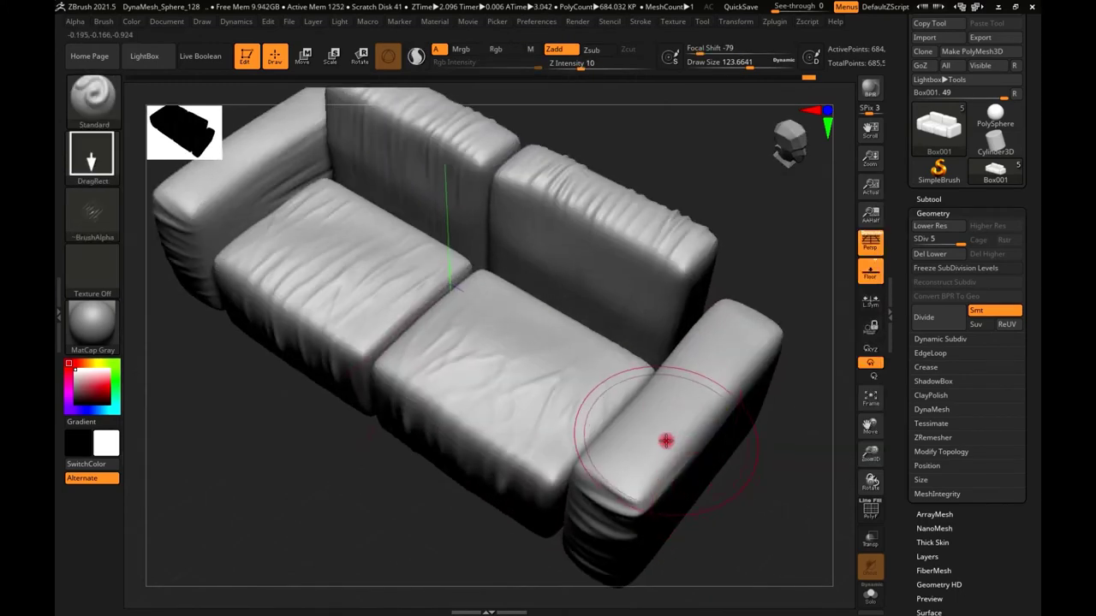
pyautogui.keyDown('ctrl'); pyautogui.moveTo(692, 420); pyautogui.dragTo(636, 472); pyautogui.keyUp('ctrl')
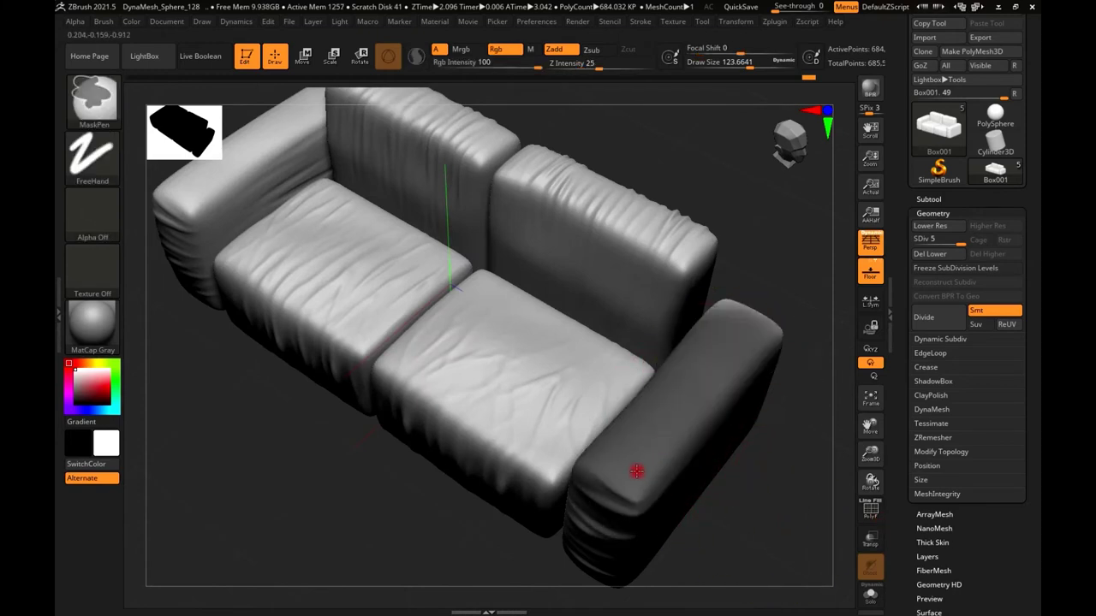
pyautogui.keyDown('ctrl'); pyautogui.click(786, 268); pyautogui.keyUp('ctrl')
pyautogui.press('space')
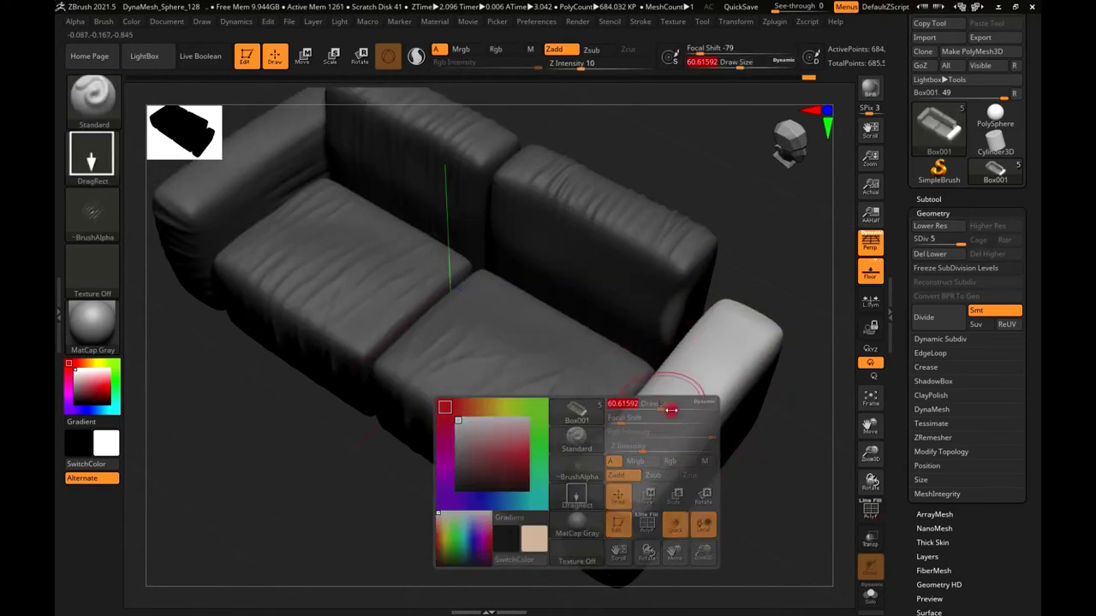
# - Orbit around the isolated armrest from above, low and front angles, refining the mask
pyautogui.moveTo(838, 451)
pyautogui.mouseDown()
pyautogui.moveTo(687, 459)
pyautogui.moveTo(582, 442)
pyautogui.mouseUp()
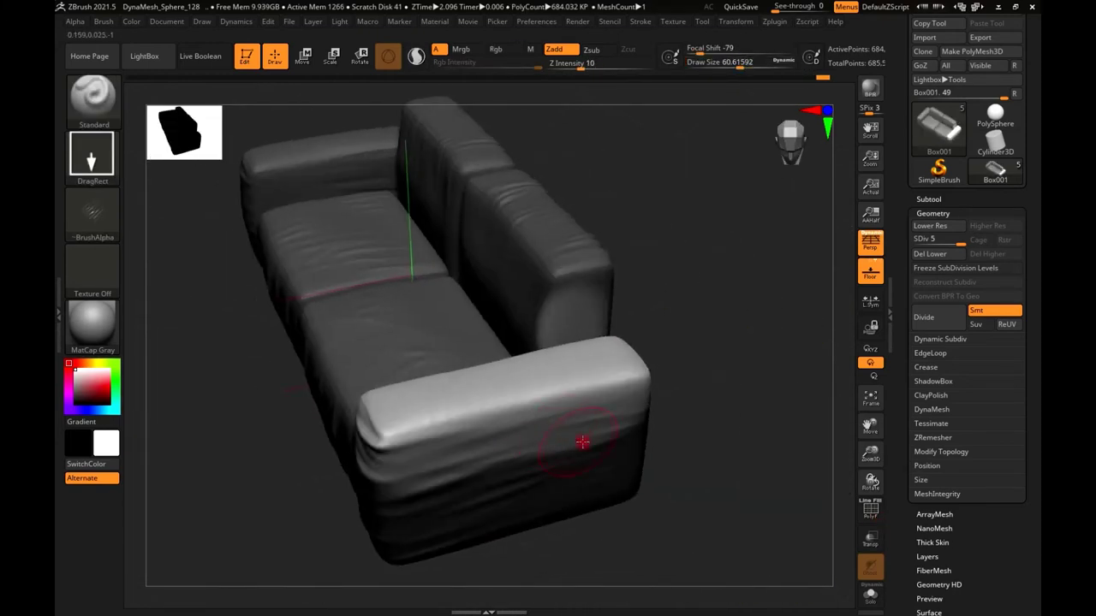
pyautogui.moveTo(586, 179); pyautogui.dragTo(492, 454)
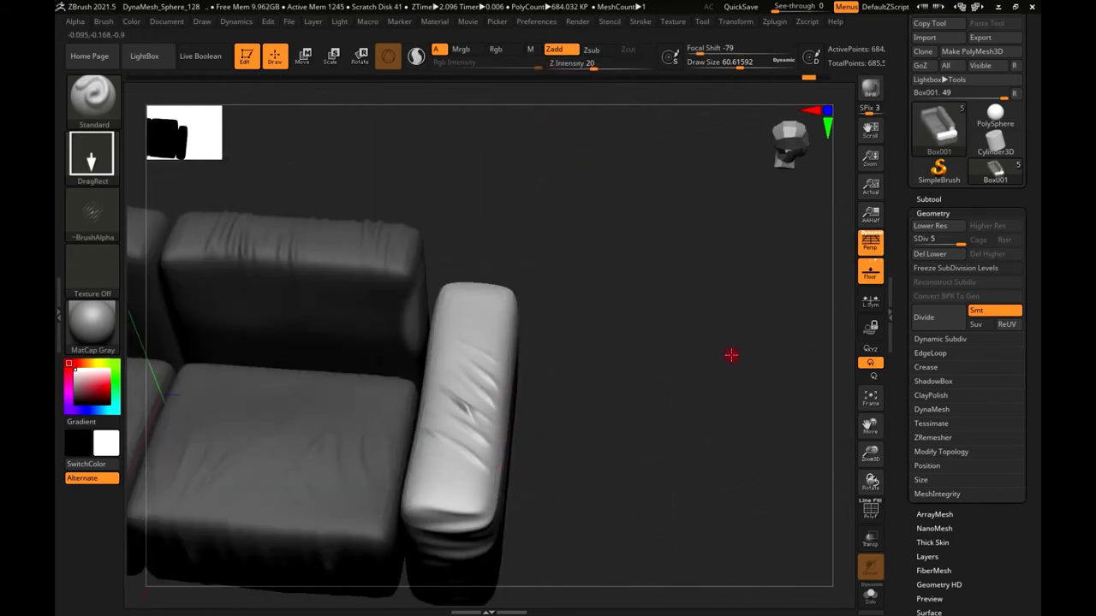
pyautogui.moveTo(740, 381)
pyautogui.mouseDown()
pyautogui.moveTo(534, 437)
pyautogui.moveTo(539, 359)
pyautogui.moveTo(553, 436)
pyautogui.moveTo(623, 389)
pyautogui.moveTo(534, 372)
pyautogui.moveTo(645, 445)
pyautogui.moveTo(613, 476)
pyautogui.mouseUp()
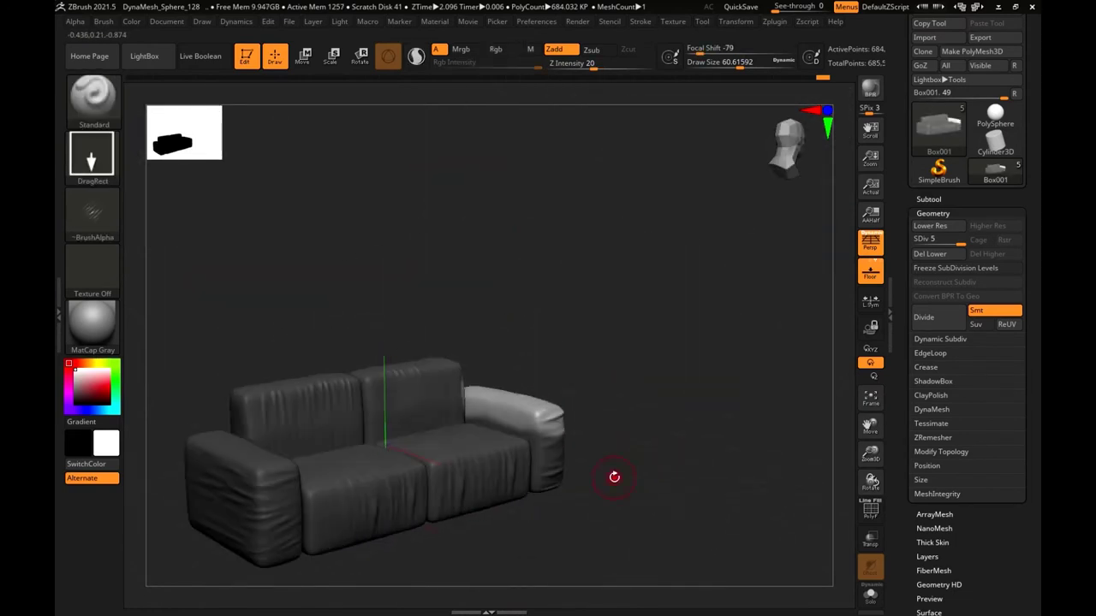
pyautogui.moveTo(545, 484)
pyautogui.mouseDown()
pyautogui.moveTo(587, 440)
pyautogui.moveTo(509, 453)
pyautogui.moveTo(522, 371)
pyautogui.moveTo(496, 406)
pyautogui.mouseUp()
pyautogui.moveTo(543, 496)
pyautogui.mouseDown()
pyautogui.moveTo(489, 367)
pyautogui.moveTo(557, 420)
pyautogui.moveTo(519, 420)
pyautogui.moveTo(535, 390)
pyautogui.moveTo(667, 381)
pyautogui.moveTo(761, 420)
pyautogui.moveTo(721, 396)
pyautogui.moveTo(648, 410)
pyautogui.moveTo(678, 409)
pyautogui.mouseUp()
pyautogui.press('ctrl')
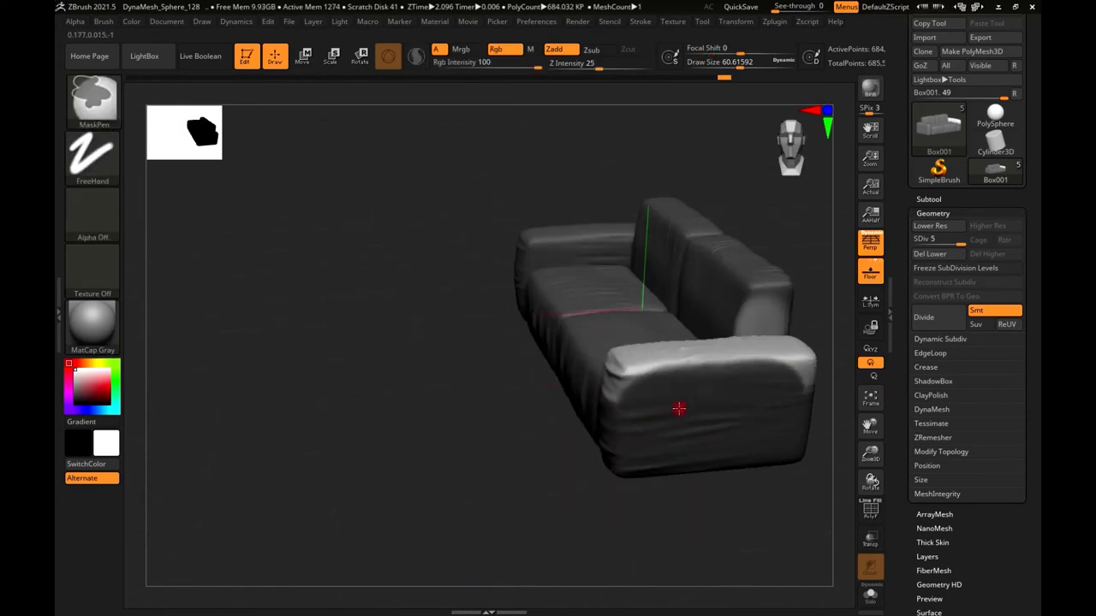
pyautogui.moveTo(794, 386)
pyautogui.mouseDown()
pyautogui.moveTo(685, 440)
pyautogui.moveTo(618, 427)
pyautogui.mouseUp()
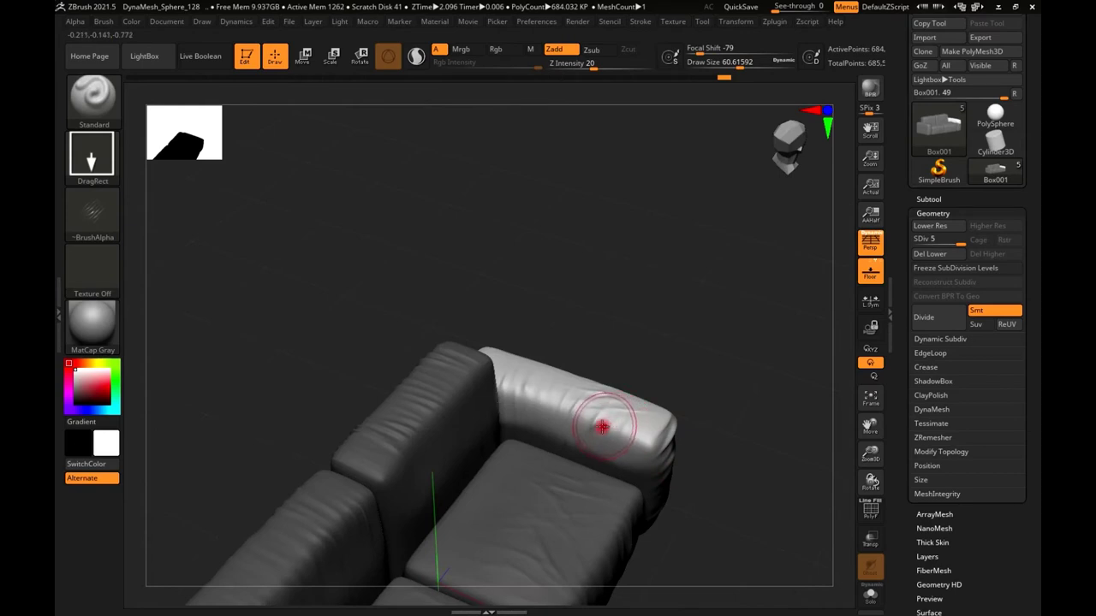
pyautogui.moveTo(557, 409); pyautogui.dragTo(709, 440)
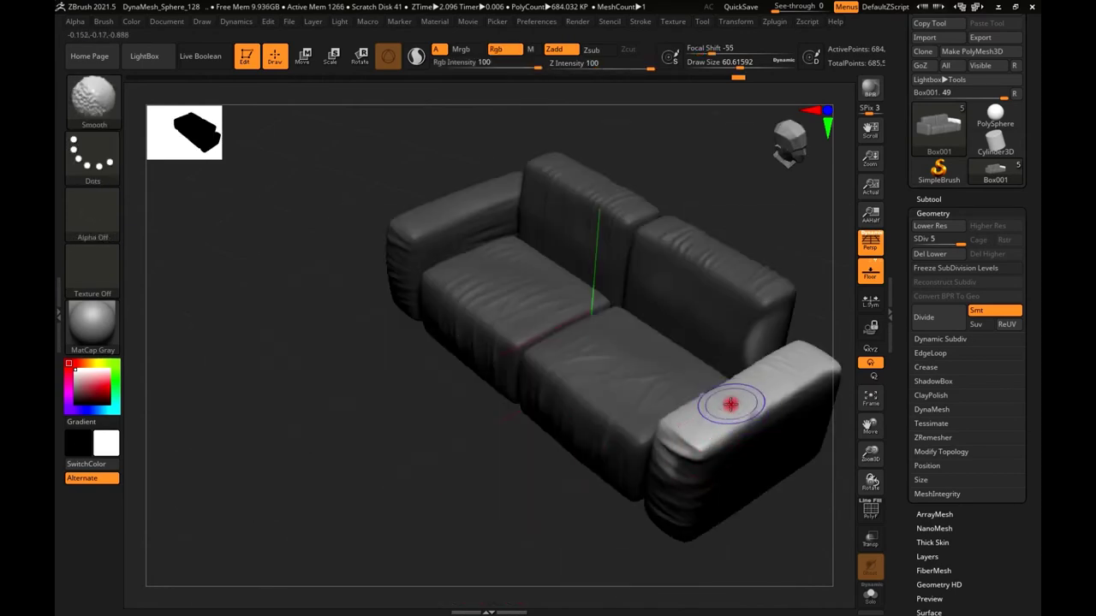
pyautogui.moveTo(728, 403); pyautogui.dragTo(630, 459)
# - Import wrinkle alpha 36.tif, then mask the armrest top and invert so only it is free
pyautogui.click(92, 214)
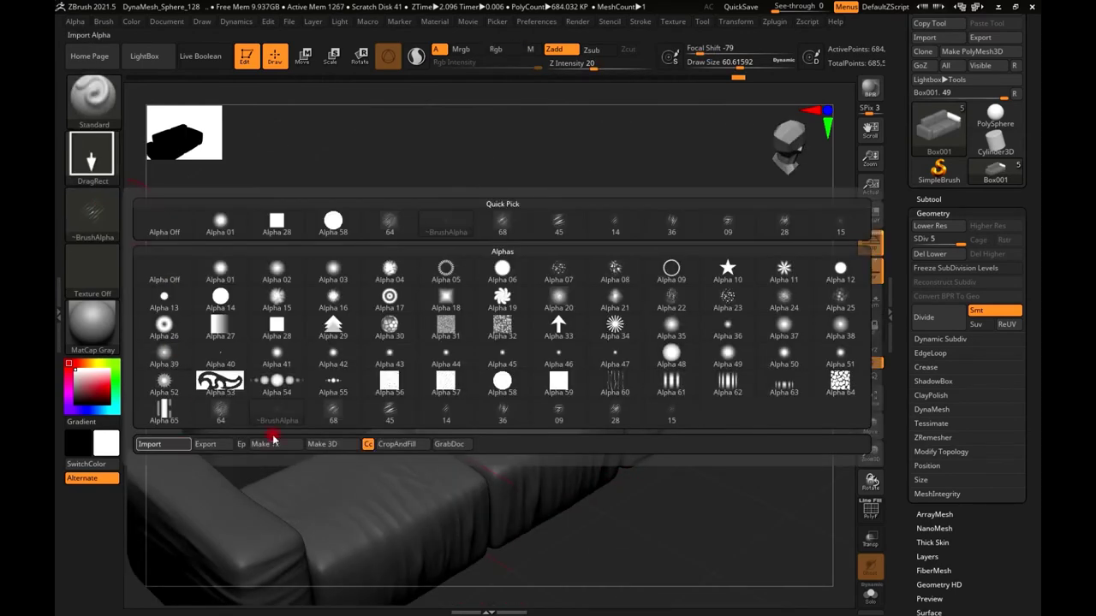
pyautogui.click(149, 443)
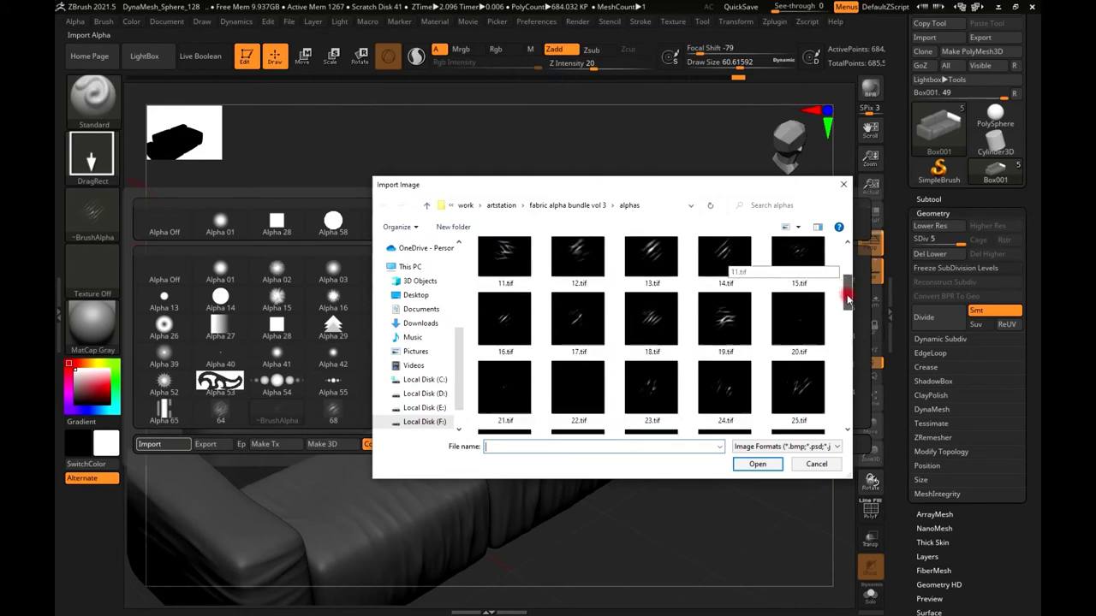
pyautogui.moveTo(845, 272); pyautogui.dragTo(846, 349)
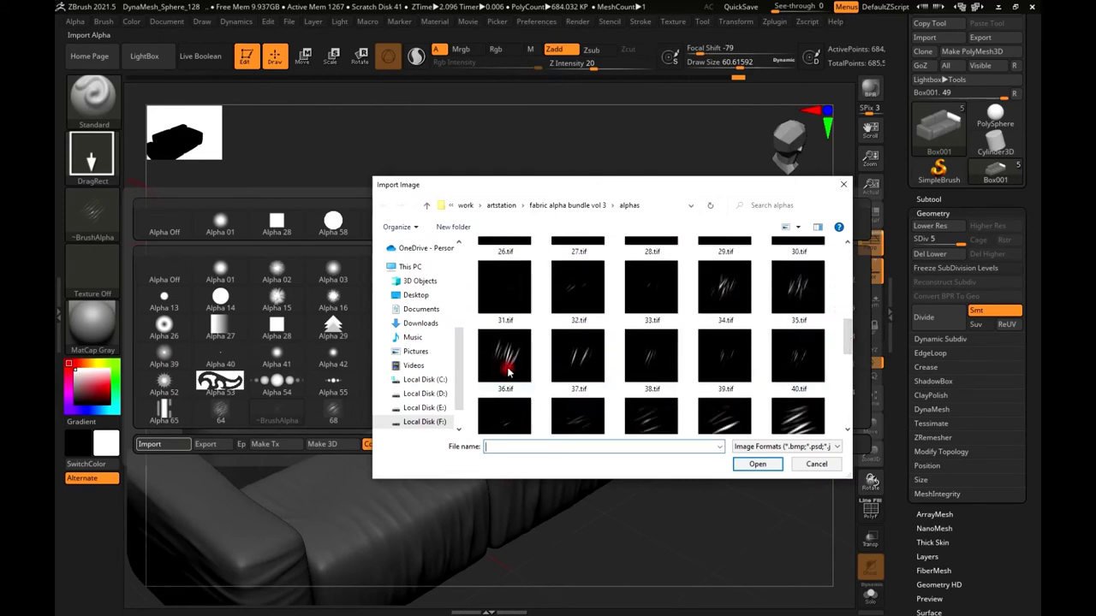
pyautogui.doubleClick(800, 363)
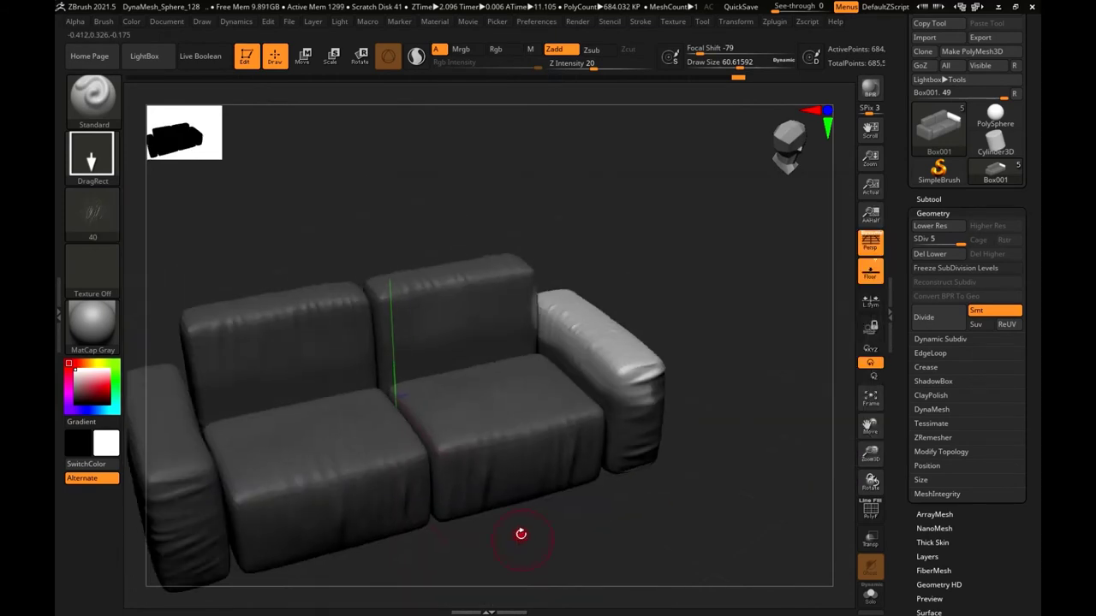
pyautogui.moveTo(655, 468)
pyautogui.mouseDown()
pyautogui.moveTo(508, 384)
pyautogui.moveTo(521, 425)
pyautogui.moveTo(465, 399)
pyautogui.moveTo(309, 459)
pyautogui.moveTo(429, 432)
pyautogui.mouseUp()
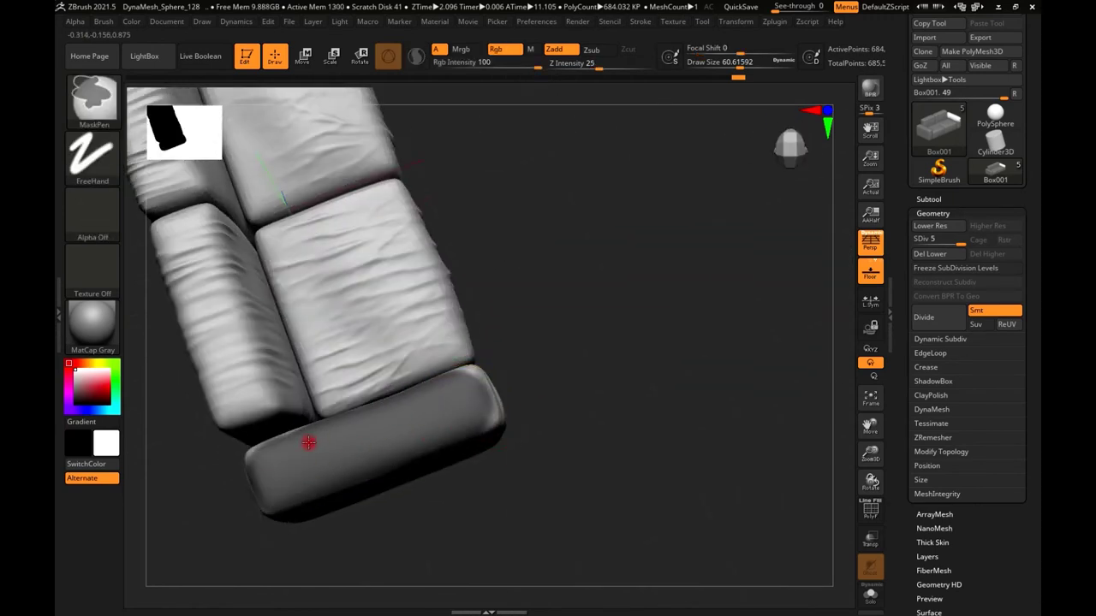
pyautogui.moveTo(471, 385)
pyautogui.mouseDown()
pyautogui.moveTo(562, 416)
pyautogui.moveTo(366, 443)
pyautogui.mouseUp()
pyautogui.keyDown('ctrl'); pyautogui.click(366, 442); pyautogui.keyUp('ctrl')
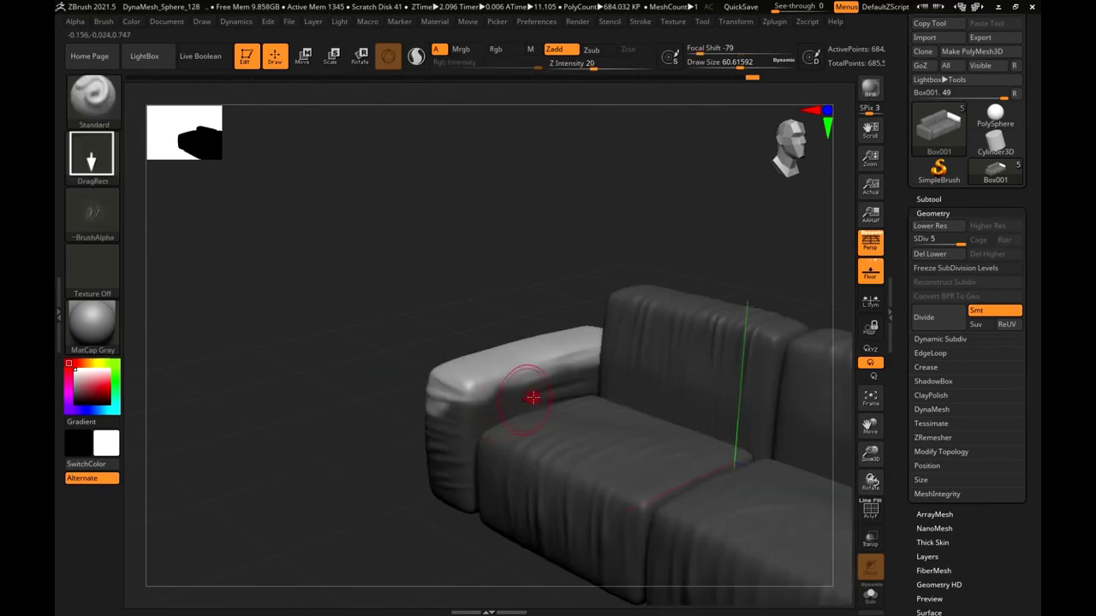
# - Orbit the sofa through overhead, side and straight front views to check the armrest wrinkles
pyautogui.moveTo(436, 413); pyautogui.dragTo(538, 455)
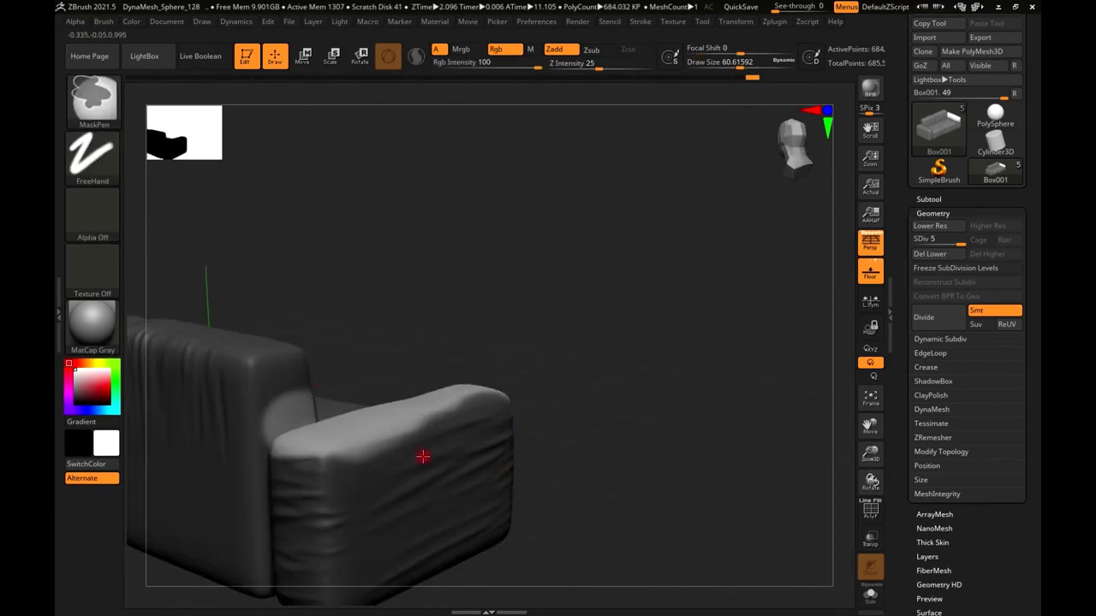
pyautogui.moveTo(471, 416)
pyautogui.mouseDown()
pyautogui.moveTo(480, 389)
pyautogui.moveTo(405, 457)
pyautogui.moveTo(568, 440)
pyautogui.moveTo(579, 340)
pyautogui.moveTo(482, 327)
pyautogui.moveTo(765, 391)
pyautogui.mouseUp()
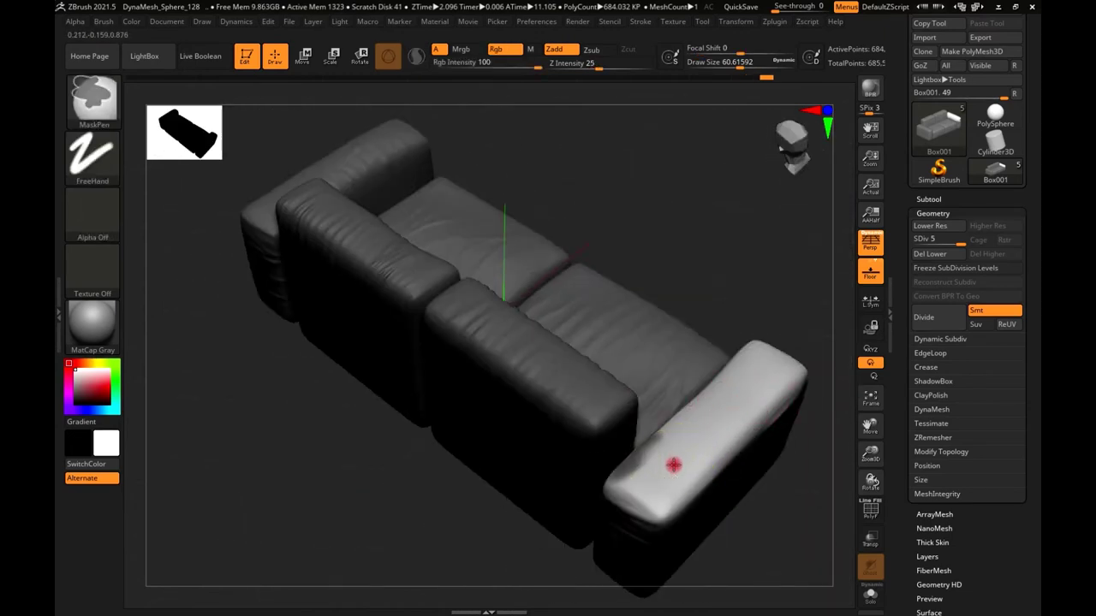
pyautogui.moveTo(644, 485)
pyautogui.mouseDown()
pyautogui.moveTo(734, 420)
pyautogui.moveTo(546, 480)
pyautogui.mouseUp()
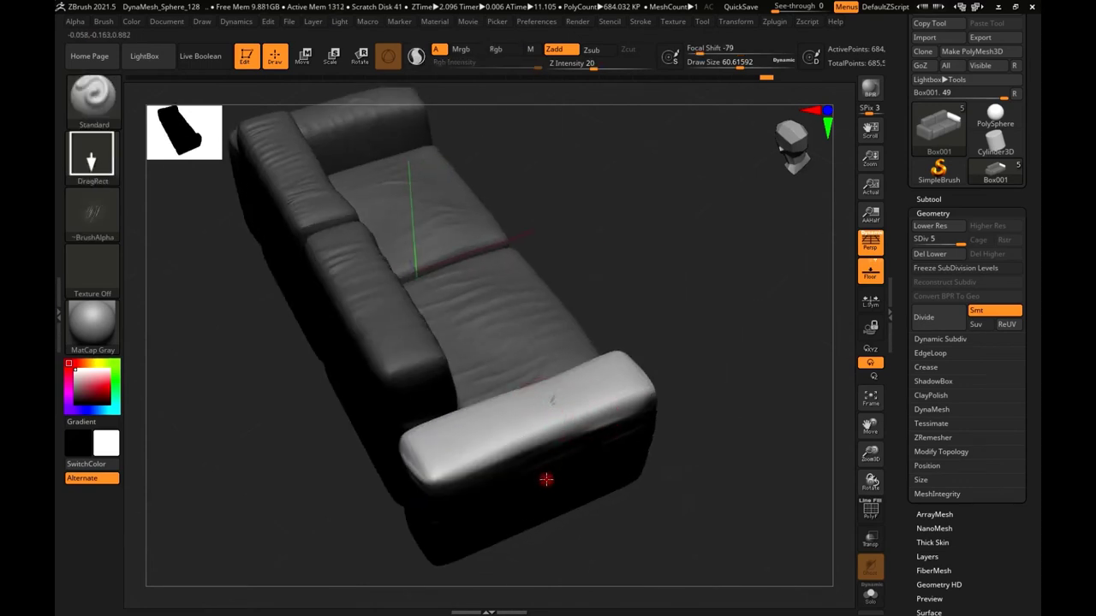
pyautogui.moveTo(658, 463)
pyautogui.keyDown('shift'); pyautogui.mouseDown()
pyautogui.moveTo(520, 403)
pyautogui.moveTo(642, 425)
pyautogui.moveTo(665, 455)
pyautogui.moveTo(619, 442)
pyautogui.mouseUp(); pyautogui.keyUp('shift')
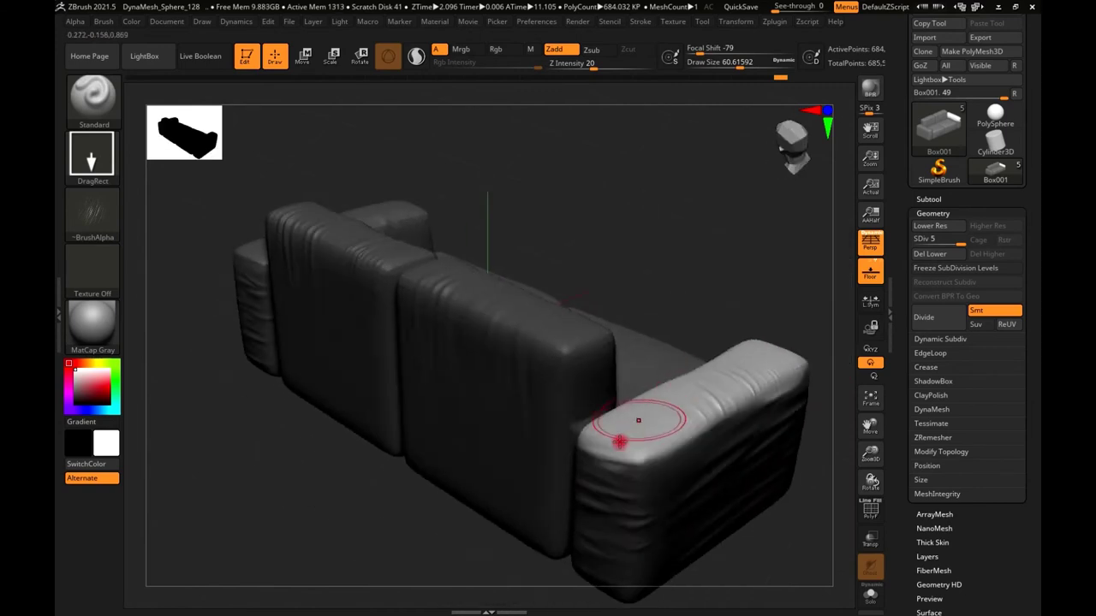
pyautogui.keyDown('shift'); pyautogui.moveTo(710, 444); pyautogui.dragTo(548, 457); pyautogui.keyUp('shift')
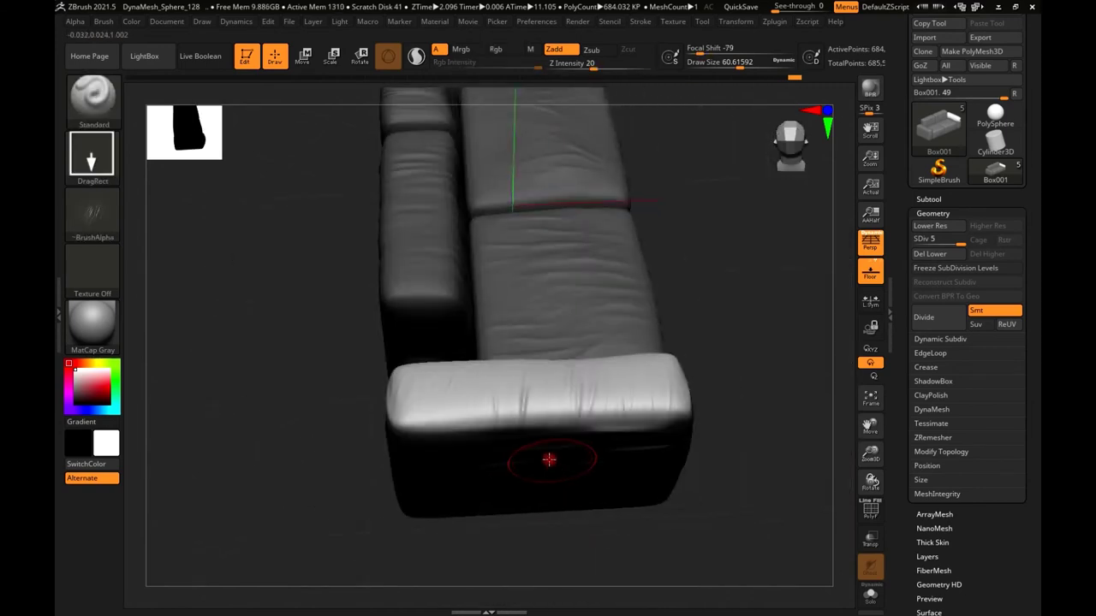
pyautogui.moveTo(489, 408)
pyautogui.mouseDown()
pyautogui.moveTo(699, 513)
pyautogui.moveTo(672, 453)
pyautogui.moveTo(579, 476)
pyautogui.mouseUp()
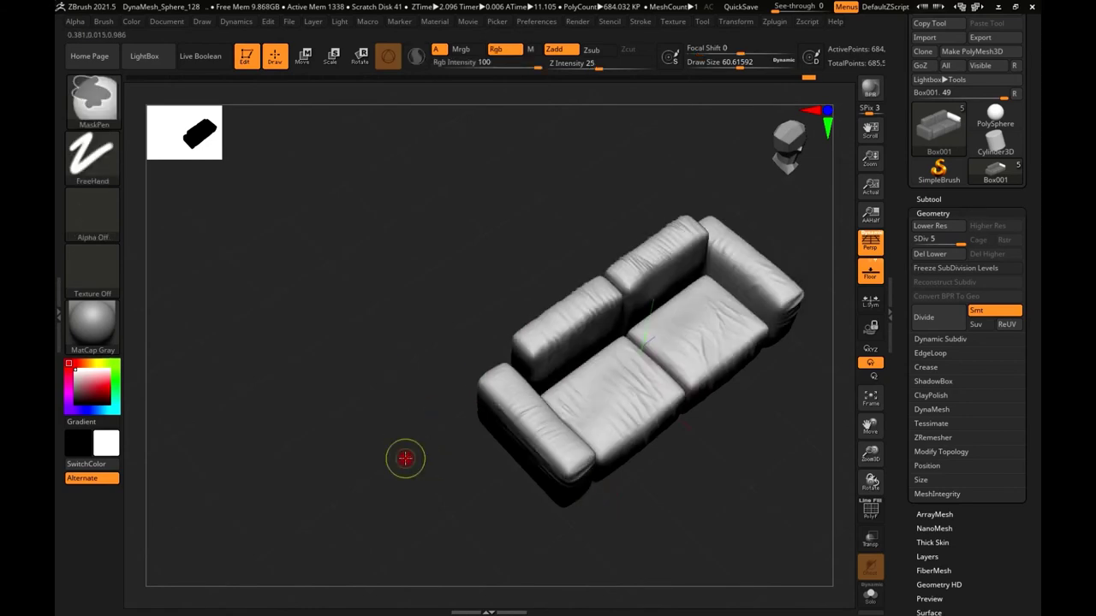
pyautogui.moveTo(403, 457)
pyautogui.keyDown('shift'); pyautogui.mouseDown()
pyautogui.moveTo(693, 408)
pyautogui.moveTo(386, 435)
pyautogui.moveTo(641, 462)
pyautogui.moveTo(631, 441)
pyautogui.mouseUp(); pyautogui.keyUp('shift')
pyautogui.moveTo(544, 417)
pyautogui.mouseDown()
pyautogui.moveTo(582, 387)
pyautogui.moveTo(616, 385)
pyautogui.moveTo(642, 423)
pyautogui.moveTo(655, 419)
pyautogui.mouseUp()
# - Show the throw pillow Box002 on the left cushion and make it the active subtool
pyautogui.click(961, 204)
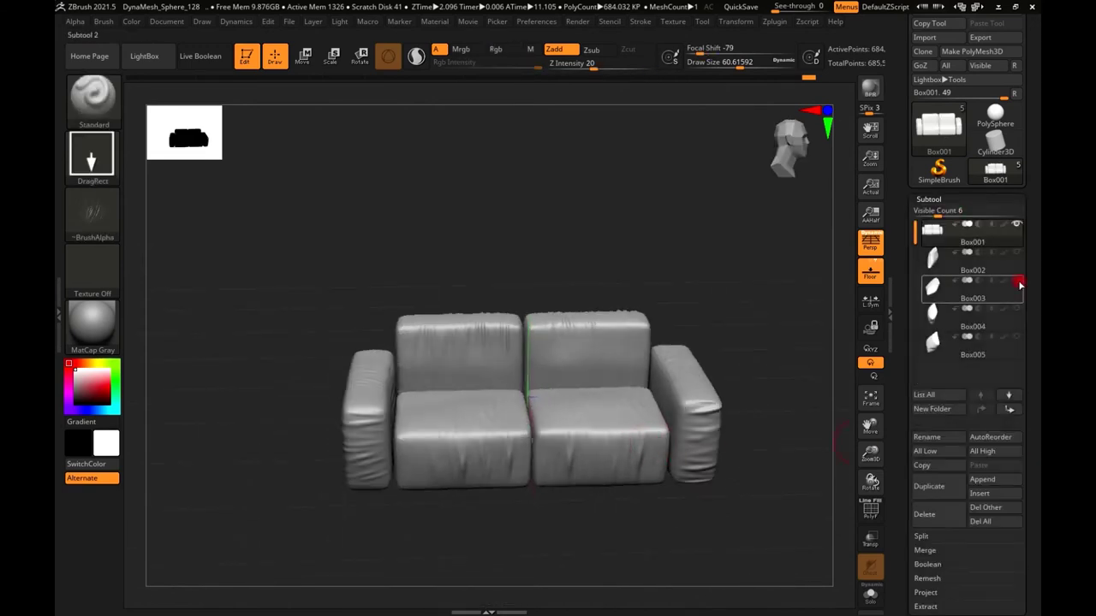
pyautogui.click(1017, 255)
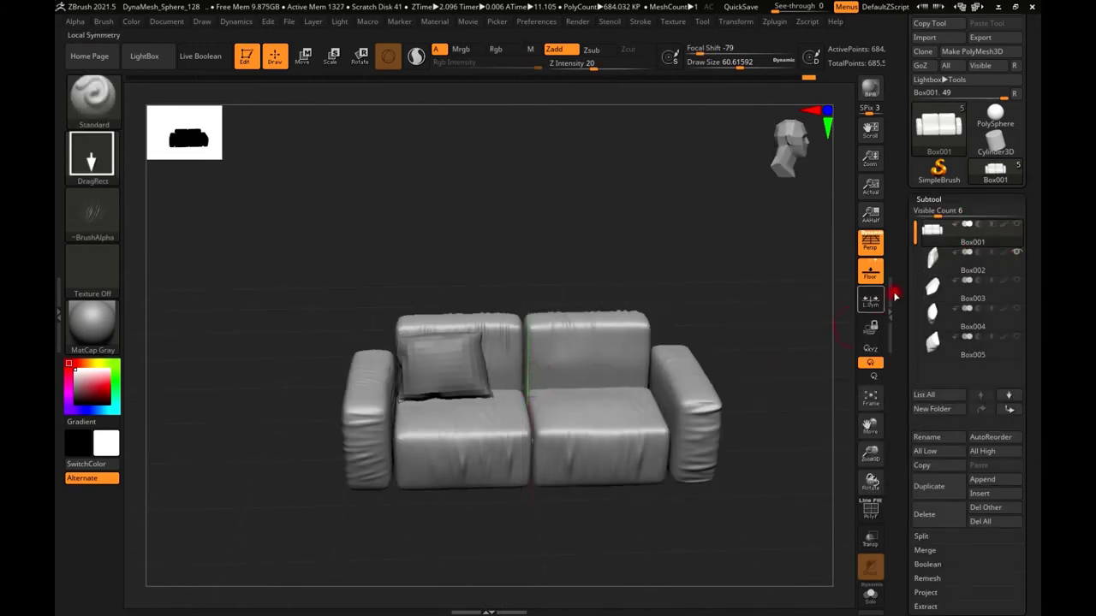
pyautogui.click(1012, 227)
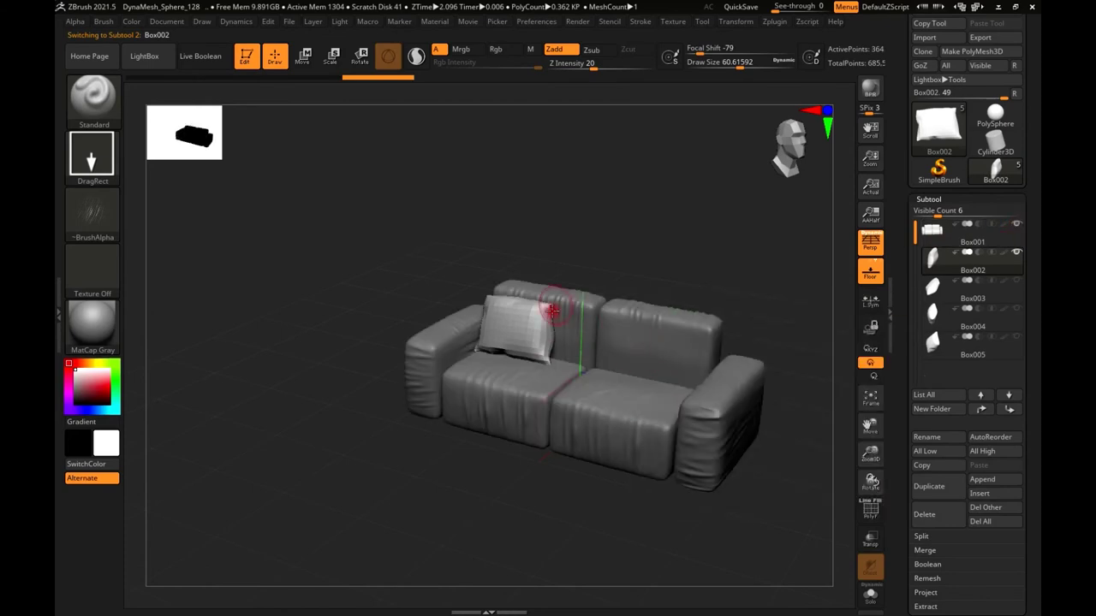
pyautogui.click(872, 512)
pyautogui.click(871, 512)
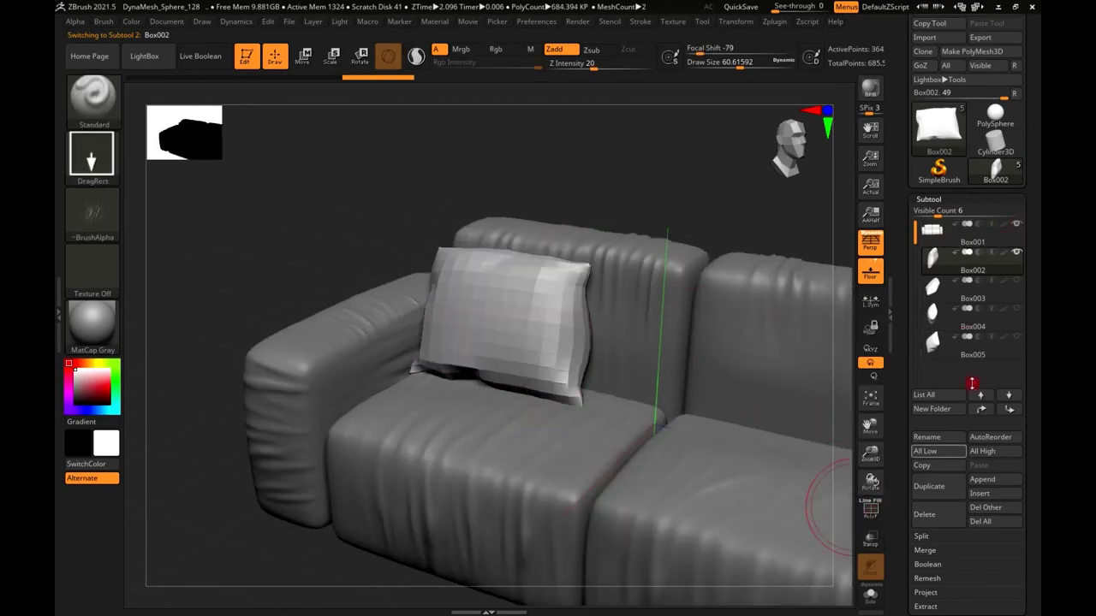
# - Divide the pillow up to SDiv 4, checking its wireframe density
pyautogui.click(929, 198)
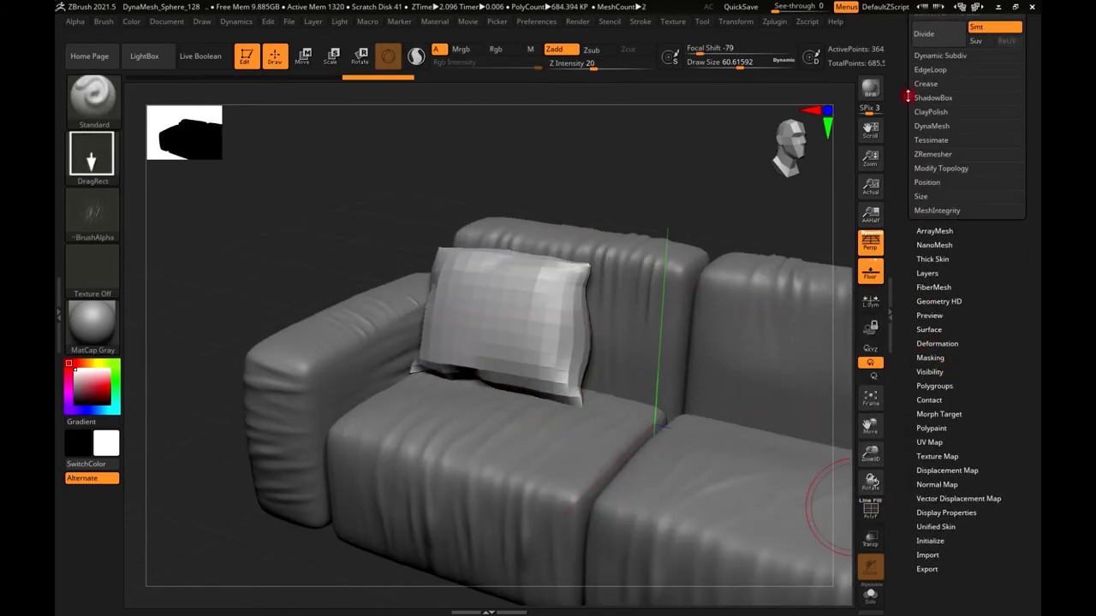
pyautogui.moveTo(907, 97); pyautogui.dragTo(909, 203)
pyautogui.click(942, 150)
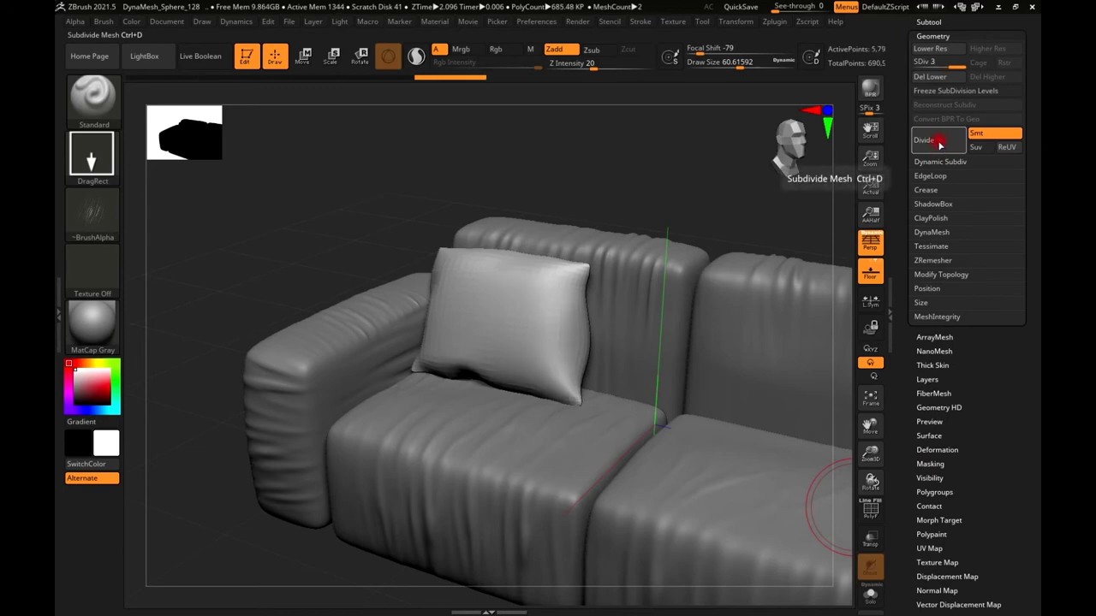
pyautogui.hotkey('shift', 'f')
pyautogui.click(942, 147)
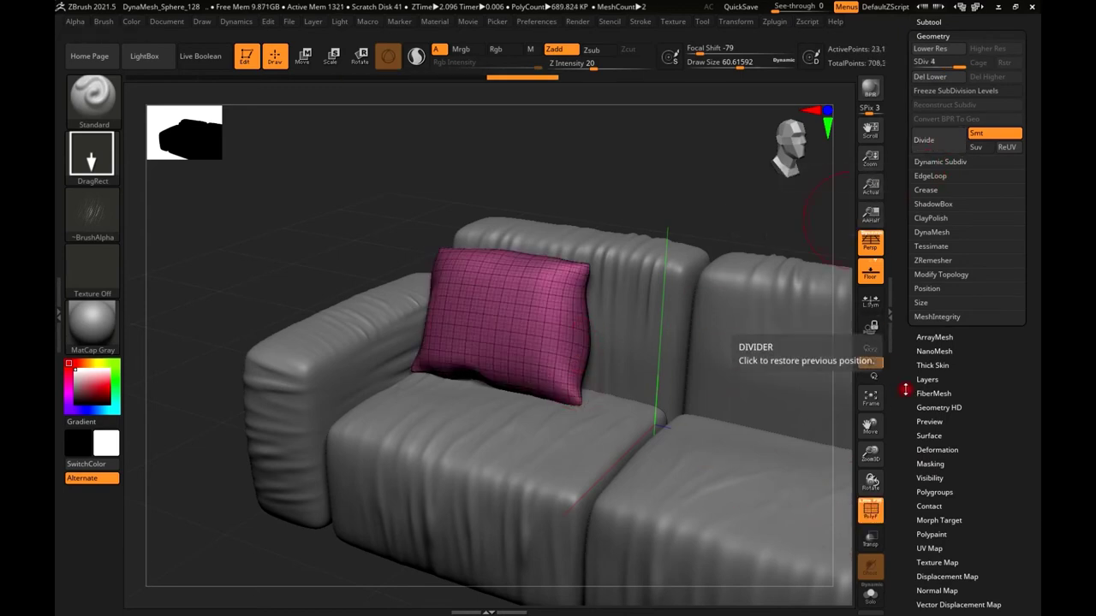
pyautogui.click(870, 512)
# - Mask and clear the pillow, then Solo it so the pillow is the only part displayed
pyautogui.moveTo(533, 340)
pyautogui.mouseDown(button='right')
pyautogui.moveTo(502, 330)
pyautogui.moveTo(590, 314)
pyautogui.mouseUp(button='right')
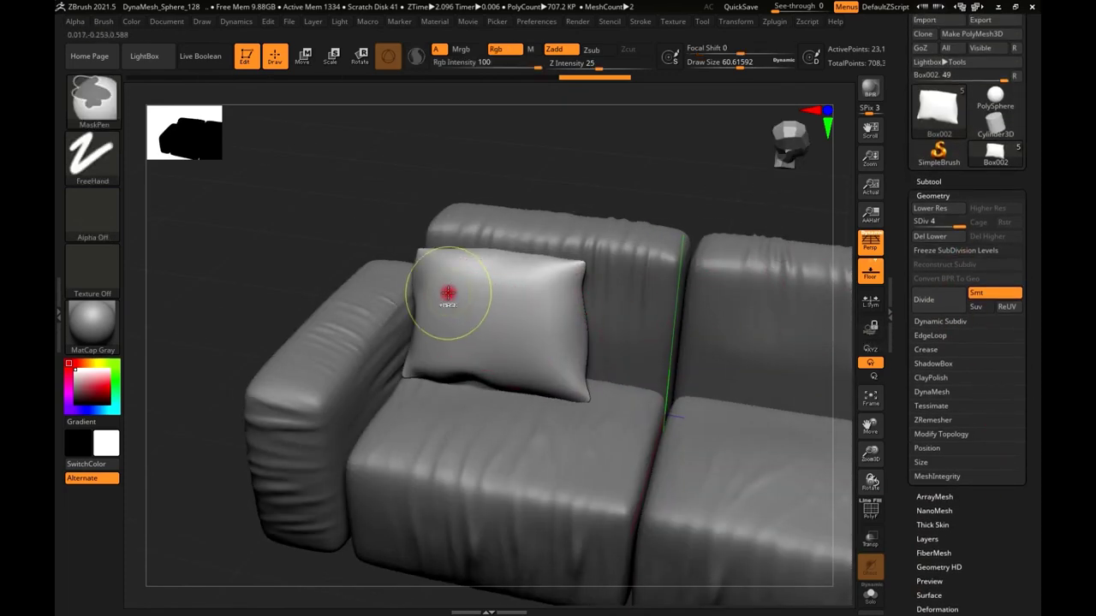
pyautogui.moveTo(451, 294)
pyautogui.keyDown('ctrl'); pyautogui.mouseDown()
pyautogui.moveTo(440, 334)
pyautogui.moveTo(548, 292)
pyautogui.mouseUp(); pyautogui.keyUp('ctrl')
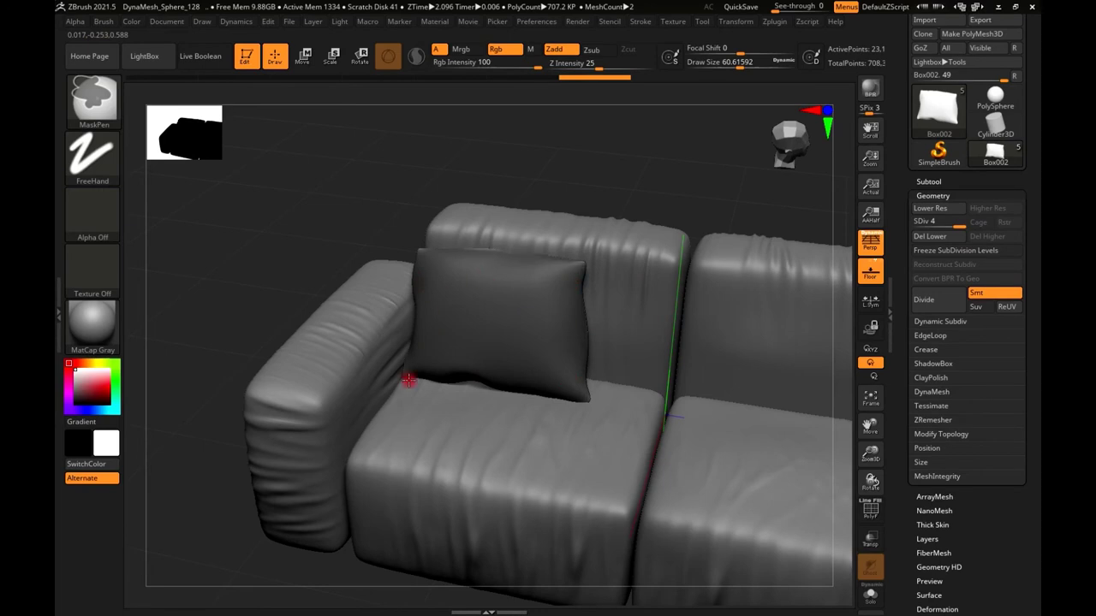
pyautogui.hotkey('ctrl', 'shift', 'a')
pyautogui.scroll(-1, 973, 479)
pyautogui.scroll(2, 975, 460)
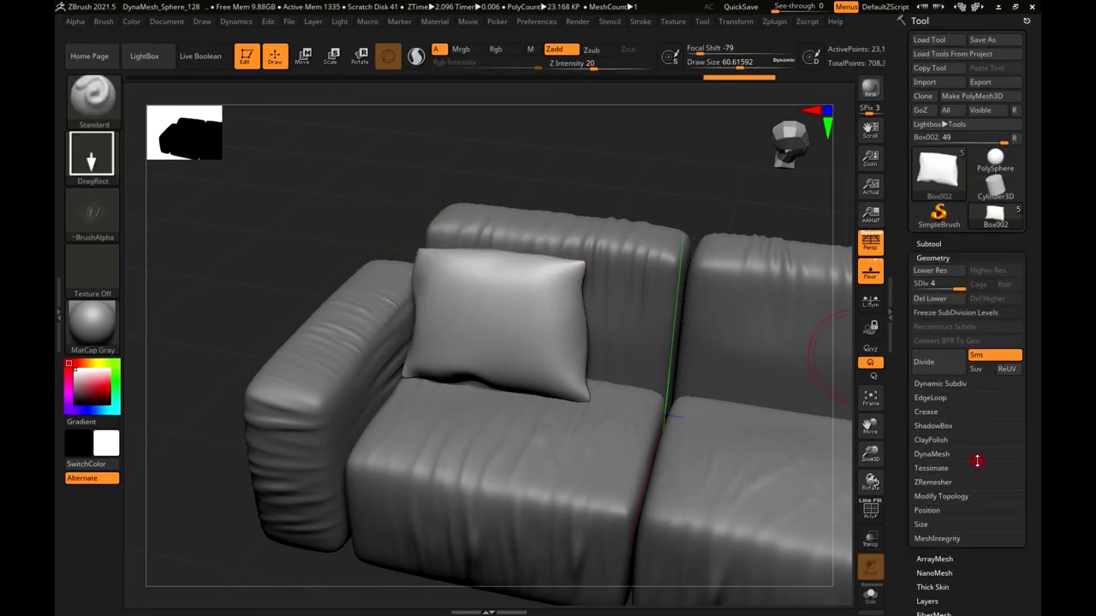
pyautogui.click(929, 244)
pyautogui.keyDown('shift'); pyautogui.click(1016, 296); pyautogui.keyUp('shift')
pyautogui.moveTo(648, 313); pyautogui.dragTo(648, 317)
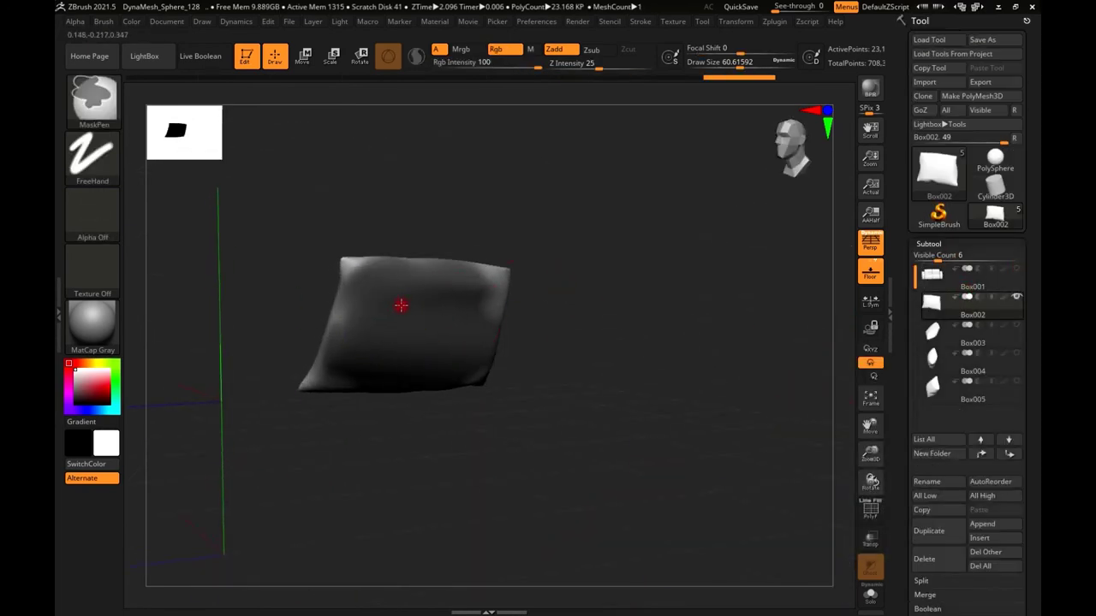
# - Turn the solo pillow to frontal views and smooth out the wrinkles sculpted on it
pyautogui.moveTo(400, 305)
pyautogui.mouseDown()
pyautogui.moveTo(335, 367)
pyautogui.moveTo(538, 384)
pyautogui.moveTo(631, 334)
pyautogui.mouseUp()
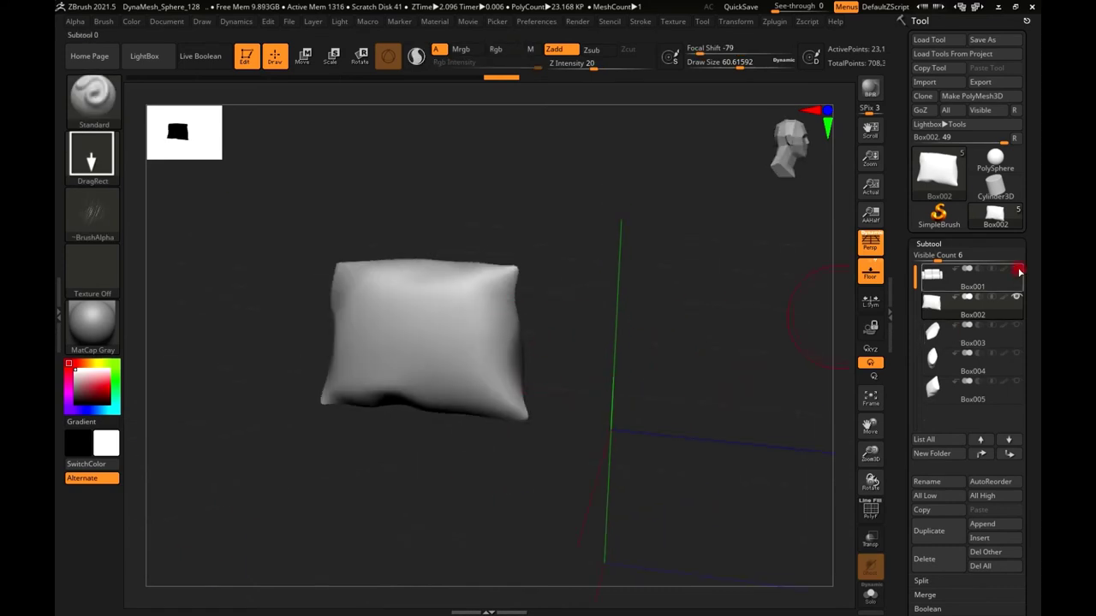
pyautogui.scroll(-5, 1019, 271)
pyautogui.click(869, 511)
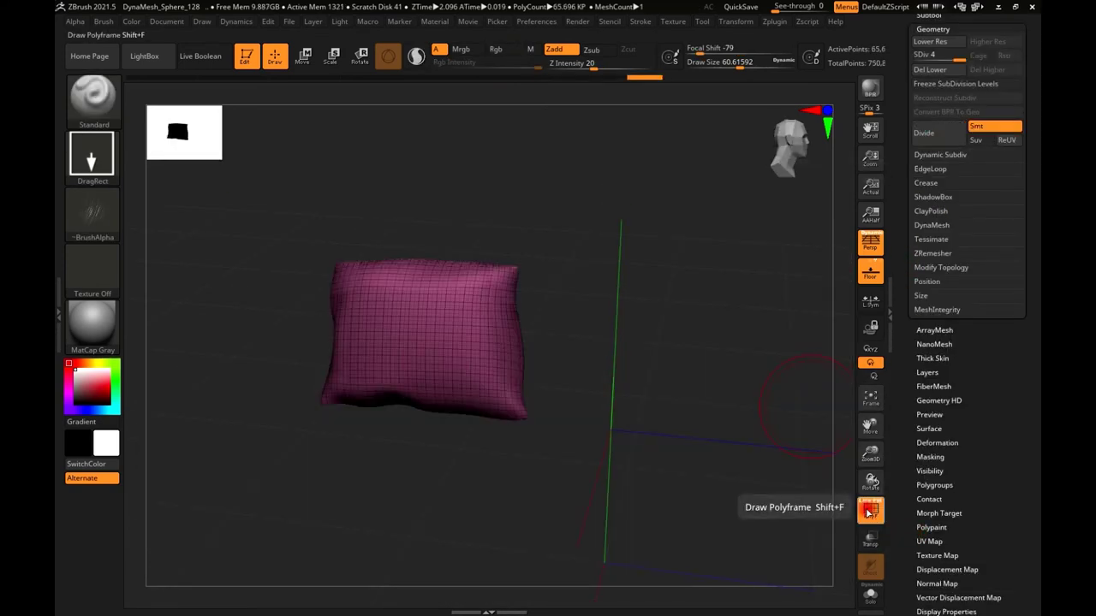
pyautogui.click(870, 510)
pyautogui.moveTo(428, 334)
pyautogui.mouseDown(button='right')
pyautogui.moveTo(520, 398)
pyautogui.moveTo(504, 414)
pyautogui.mouseUp(button='right')
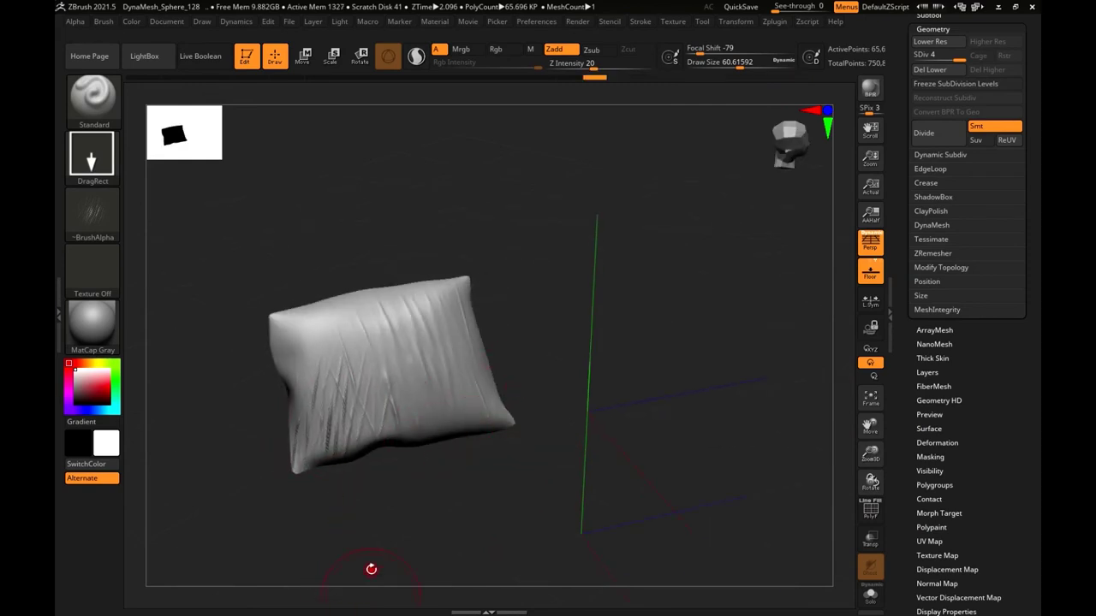
pyautogui.moveTo(377, 391)
pyautogui.mouseDown(button='right')
pyautogui.moveTo(570, 423)
pyautogui.moveTo(542, 418)
pyautogui.mouseUp(button='right')
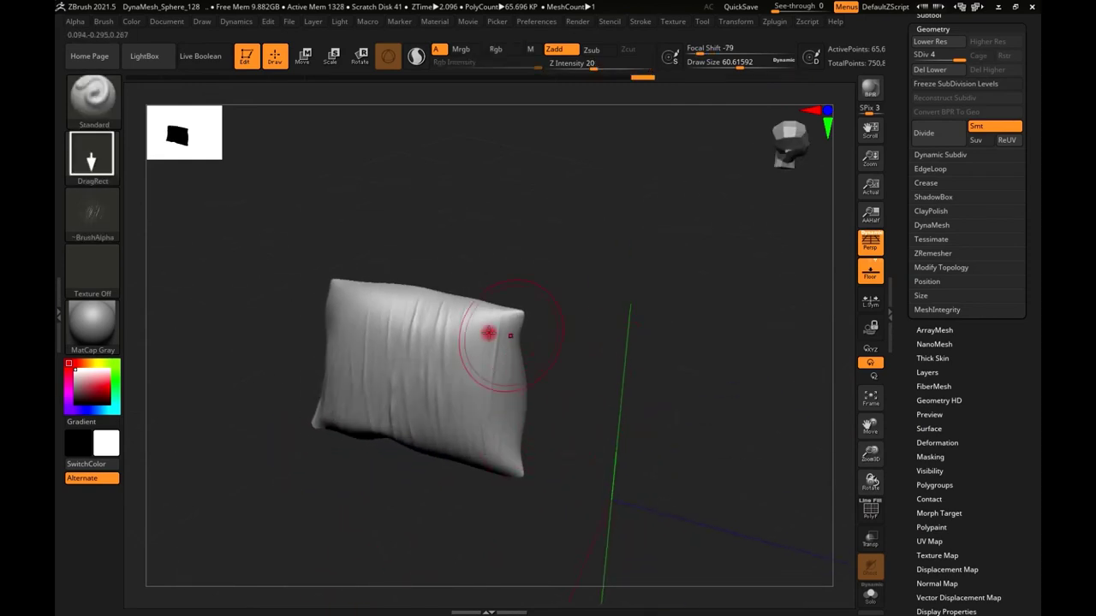
pyautogui.moveTo(489, 330)
pyautogui.mouseDown(button='right')
pyautogui.moveTo(638, 306)
pyautogui.moveTo(589, 425)
pyautogui.mouseUp(button='right')
pyautogui.moveTo(561, 437)
pyautogui.keyDown('shift'); pyautogui.mouseDown()
pyautogui.moveTo(543, 416)
pyautogui.moveTo(485, 434)
pyautogui.mouseUp(); pyautogui.keyUp('shift')
pyautogui.moveTo(503, 441)
pyautogui.mouseDown(button='right')
pyautogui.moveTo(629, 416)
pyautogui.moveTo(531, 396)
pyautogui.moveTo(920, 375)
pyautogui.mouseUp(button='right')
# - Turn Solo off to show the pillow back on the sofa and zoom to a close front view
pyautogui.scroll(5, 953, 329)
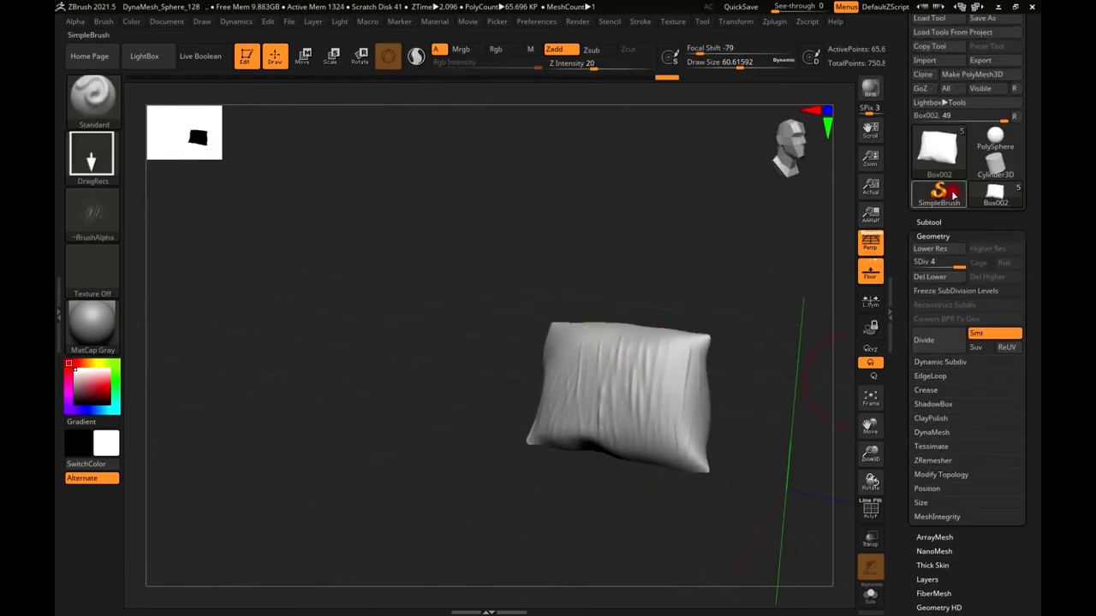
pyautogui.click(929, 222)
pyautogui.click(1016, 248)
pyautogui.moveTo(599, 360)
pyautogui.keyDown('ctrl'); pyautogui.mouseDown(button='right')
pyautogui.moveTo(654, 276)
pyautogui.moveTo(644, 443)
pyautogui.mouseUp(button='right'); pyautogui.keyUp('ctrl')
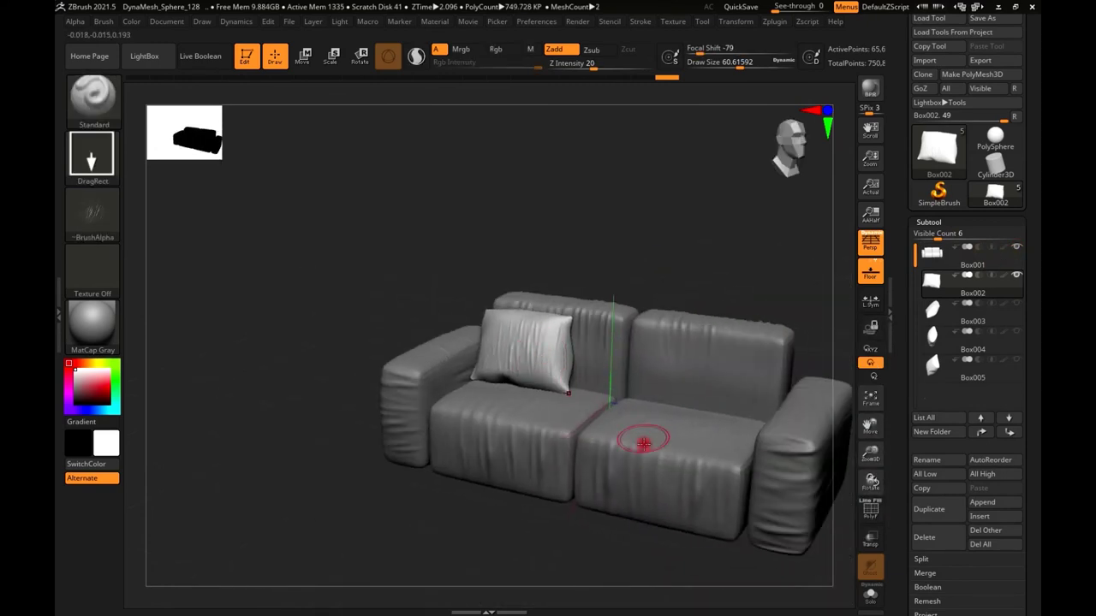
pyautogui.moveTo(545, 380)
pyautogui.mouseDown(button='right')
pyautogui.moveTo(557, 372)
pyautogui.moveTo(448, 354)
pyautogui.moveTo(587, 325)
pyautogui.mouseUp(button='right')
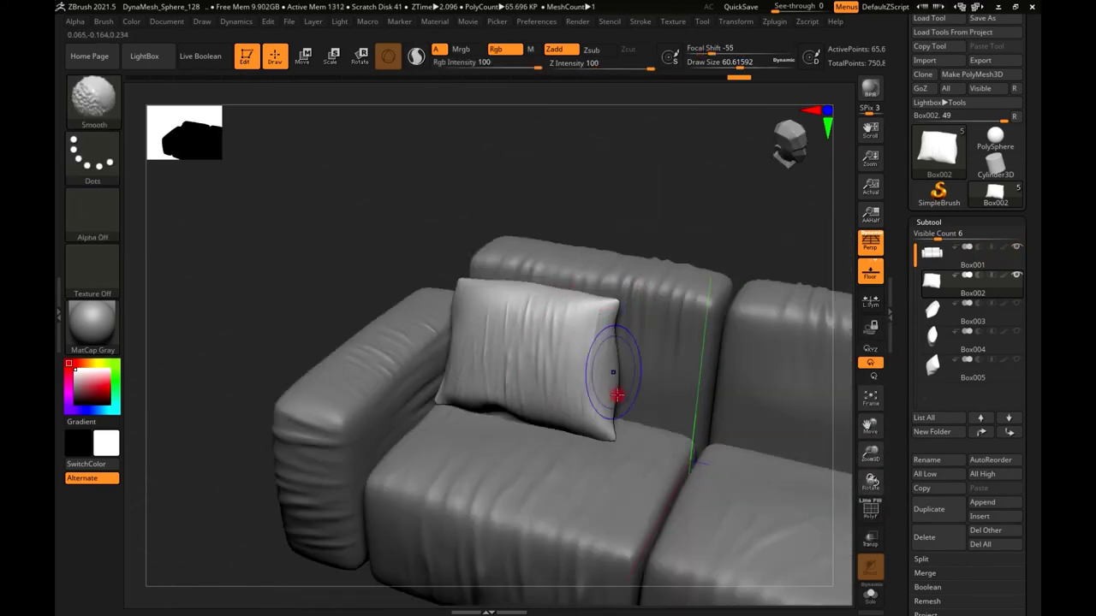
pyautogui.moveTo(616, 396)
pyautogui.mouseDown(button='right')
pyautogui.moveTo(631, 384)
pyautogui.moveTo(561, 400)
pyautogui.moveTo(489, 345)
pyautogui.moveTo(496, 331)
pyautogui.moveTo(521, 335)
pyautogui.mouseUp(button='right')
pyautogui.click(108, 214)
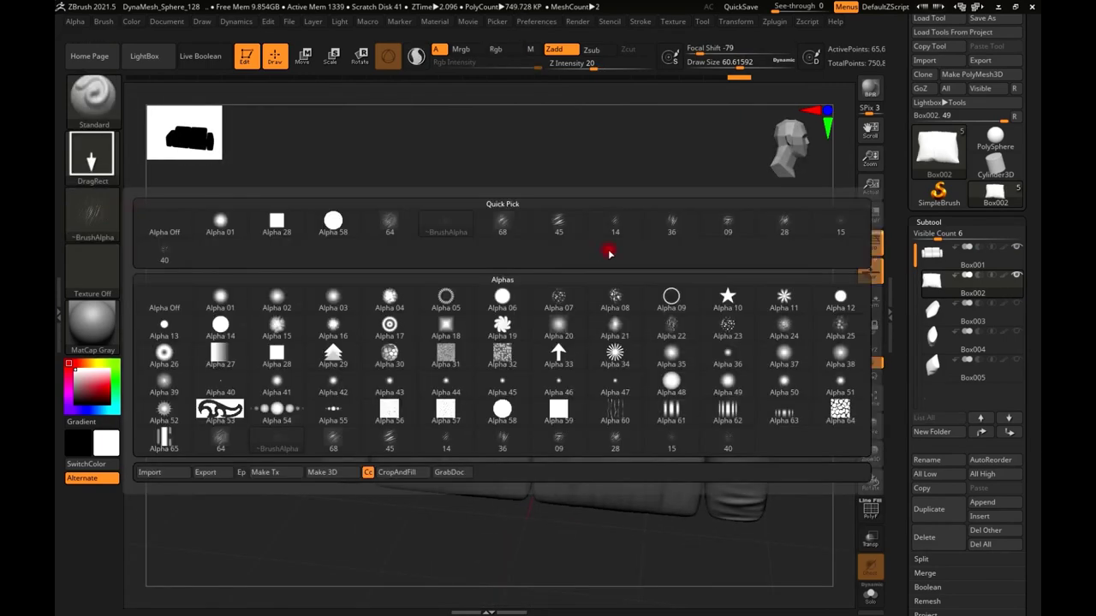
# - Pick Alpha 28, select the right pillow Box003 and divide it to SDiv 5
pyautogui.click(765, 232)
pyautogui.click(957, 313)
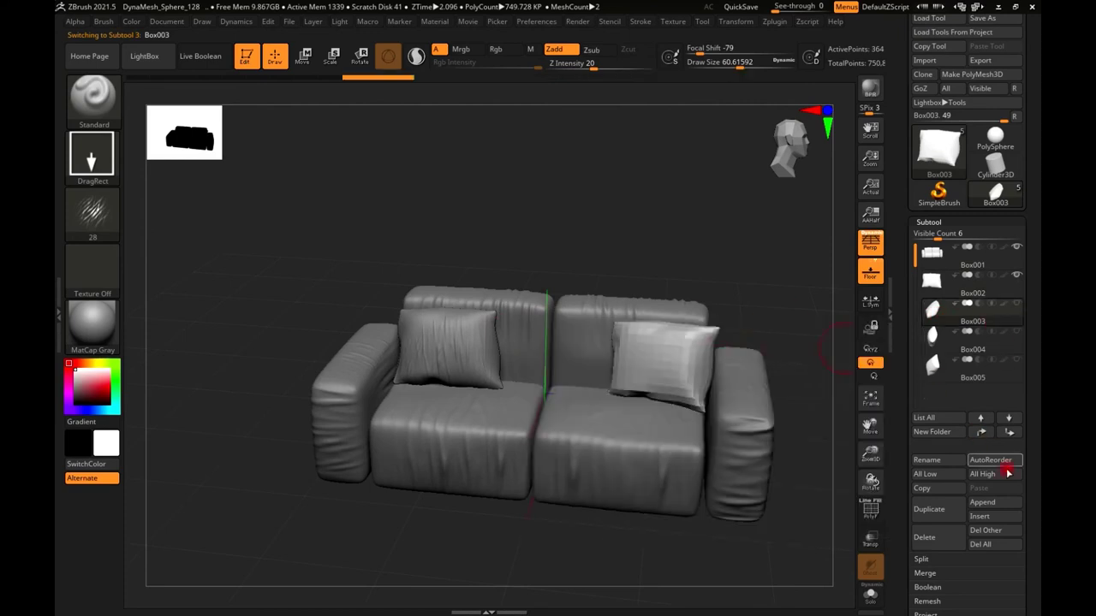
pyautogui.scroll(-5, 1033, 547)
pyautogui.click(928, 460)
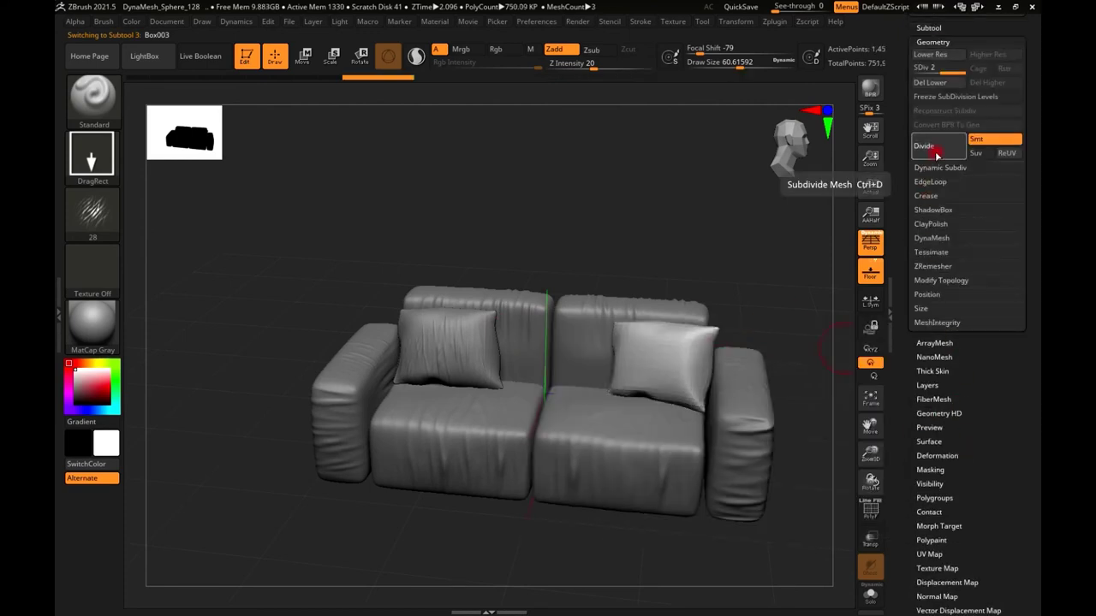
pyautogui.click(936, 149)
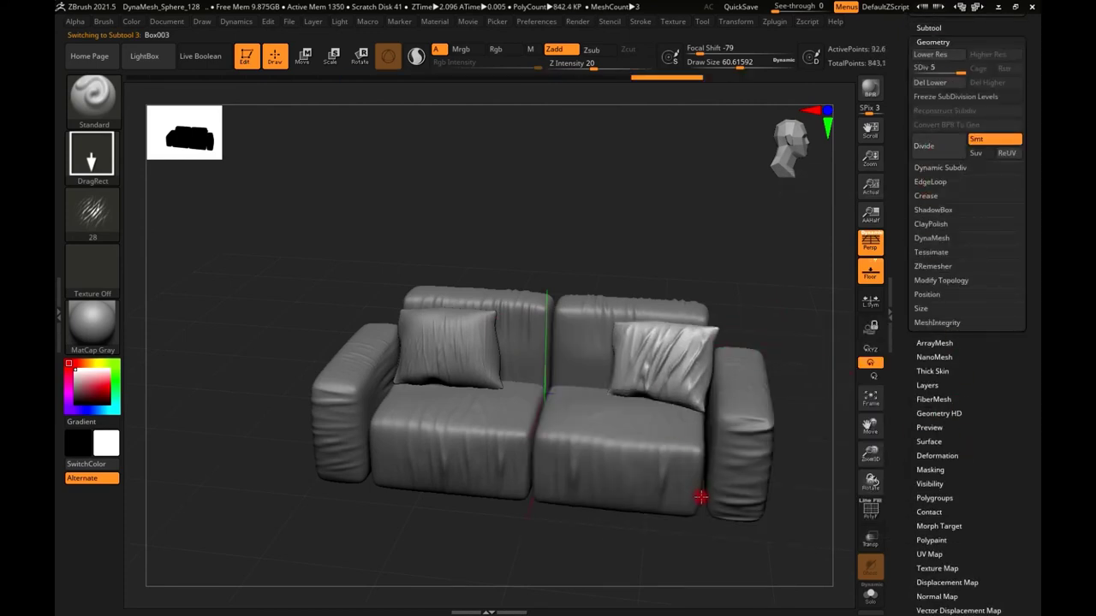
# - Lower the brush's Z Intensity to 14
pyautogui.scroll(5, 693, 471)
pyautogui.press('space')
pyautogui.moveTo(659, 415); pyautogui.dragTo(644, 414)
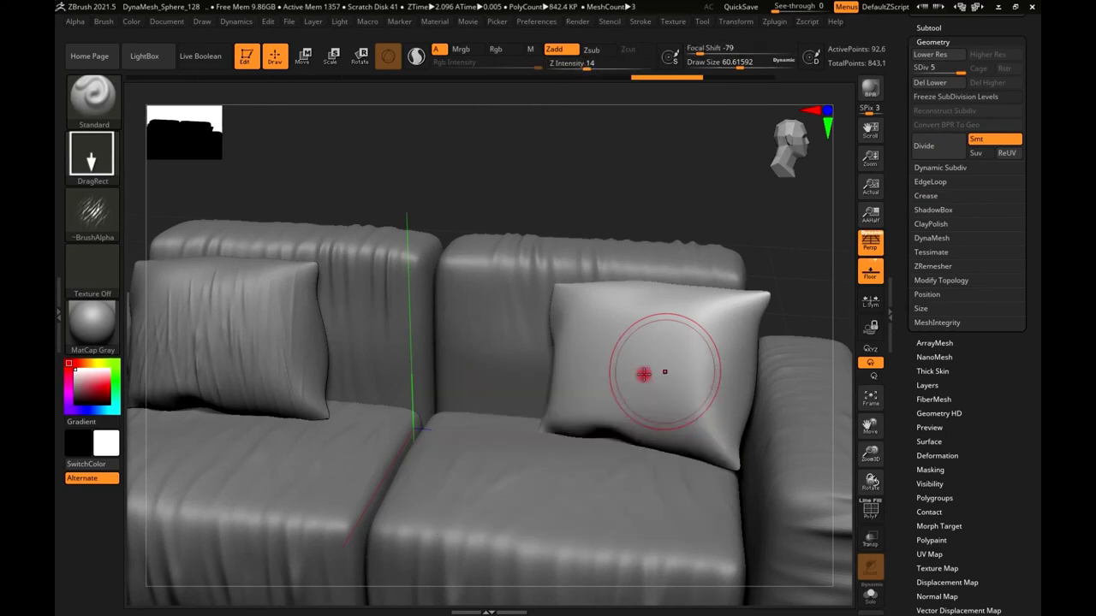
pyautogui.scroll(-3, 678, 402)
pyautogui.scroll(-3, 676, 395)
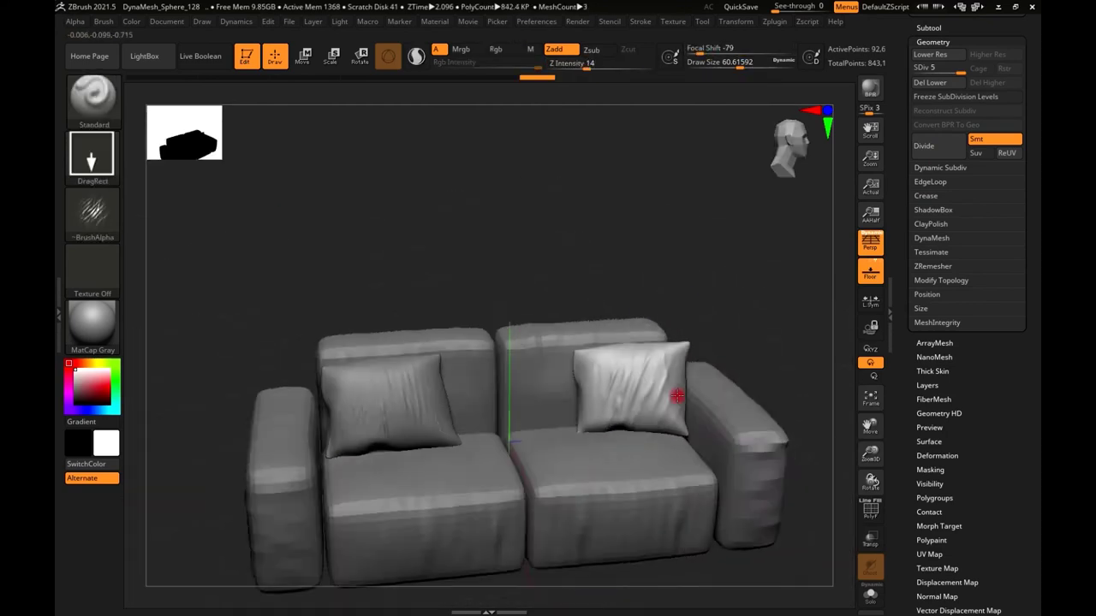
pyautogui.moveTo(676, 395); pyautogui.dragTo(665, 440)
# - Switch the brush to Alpha 45 and orbit above and in front to inspect the pillow
pyautogui.click(92, 212)
pyautogui.click(162, 215)
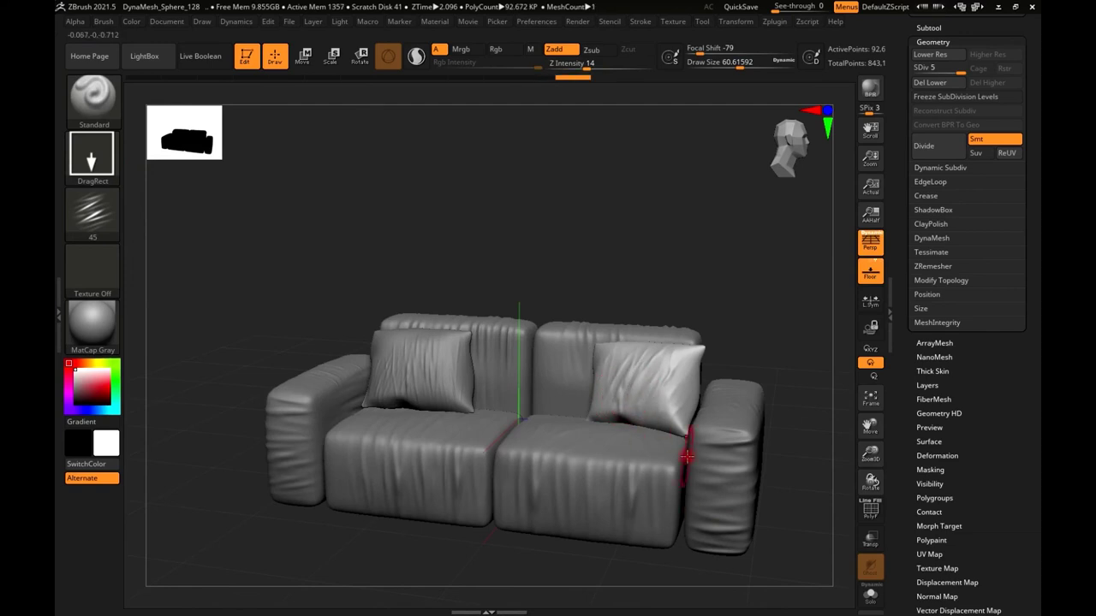
pyautogui.scroll(2, 629, 428)
pyautogui.moveTo(631, 386); pyautogui.dragTo(656, 379)
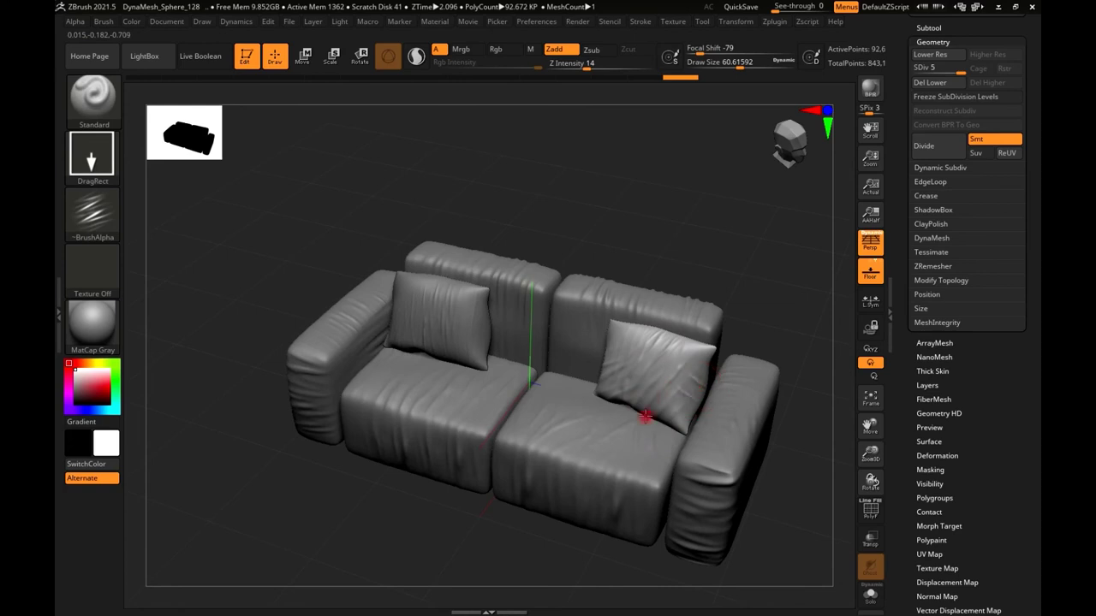
pyautogui.moveTo(690, 397); pyautogui.dragTo(631, 391)
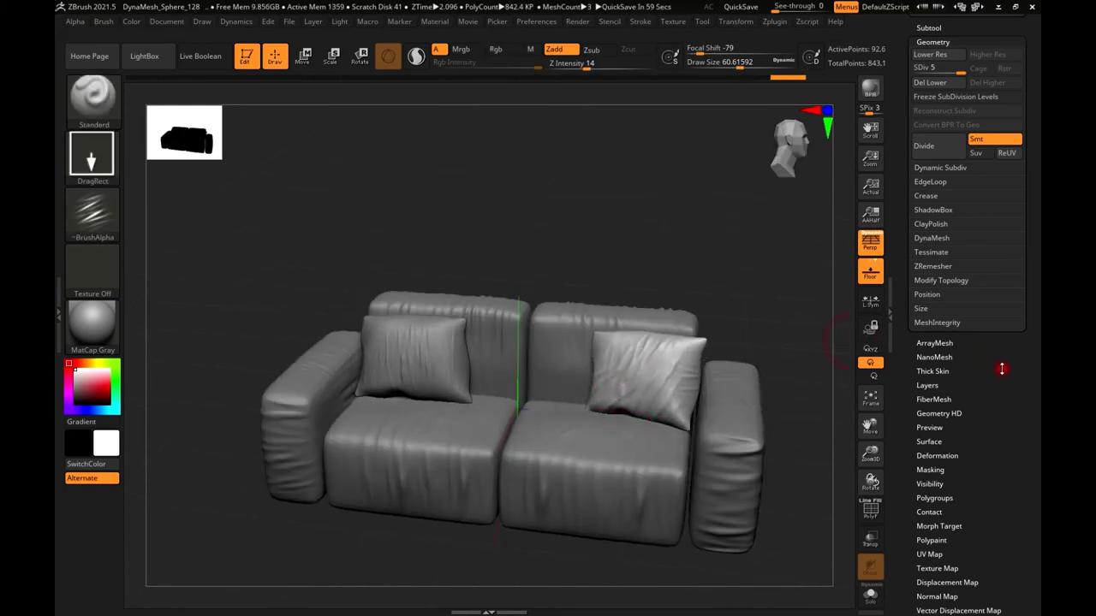
pyautogui.moveTo(1002, 369); pyautogui.dragTo(993, 445)
# - Select the small front pillow Box004 and divide it three times to SDiv 5
pyautogui.click(931, 243)
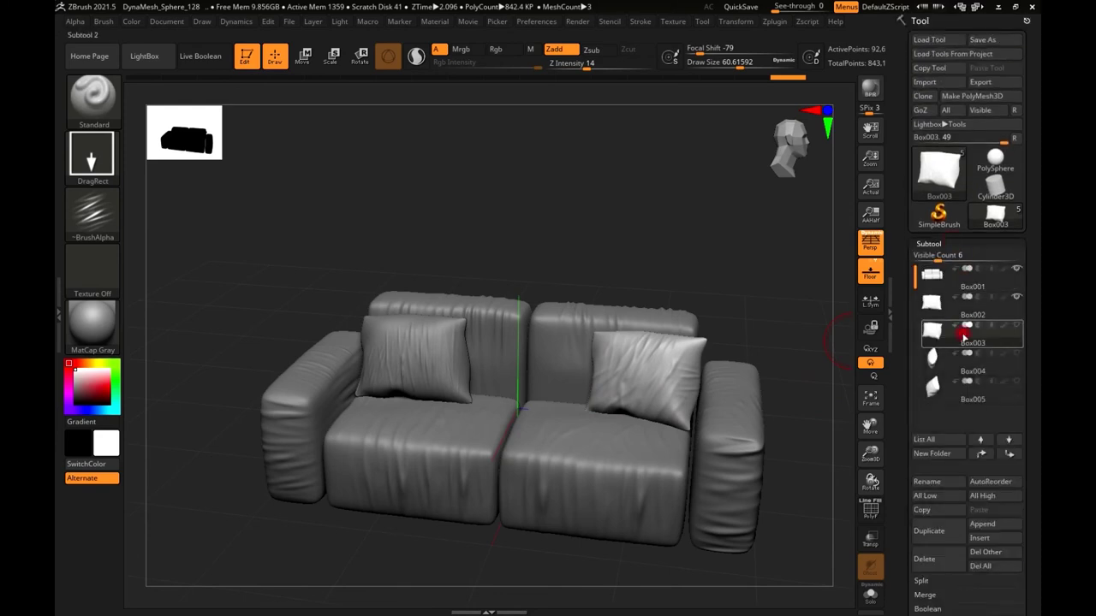
pyautogui.click(965, 360)
pyautogui.moveTo(648, 443); pyautogui.dragTo(657, 416)
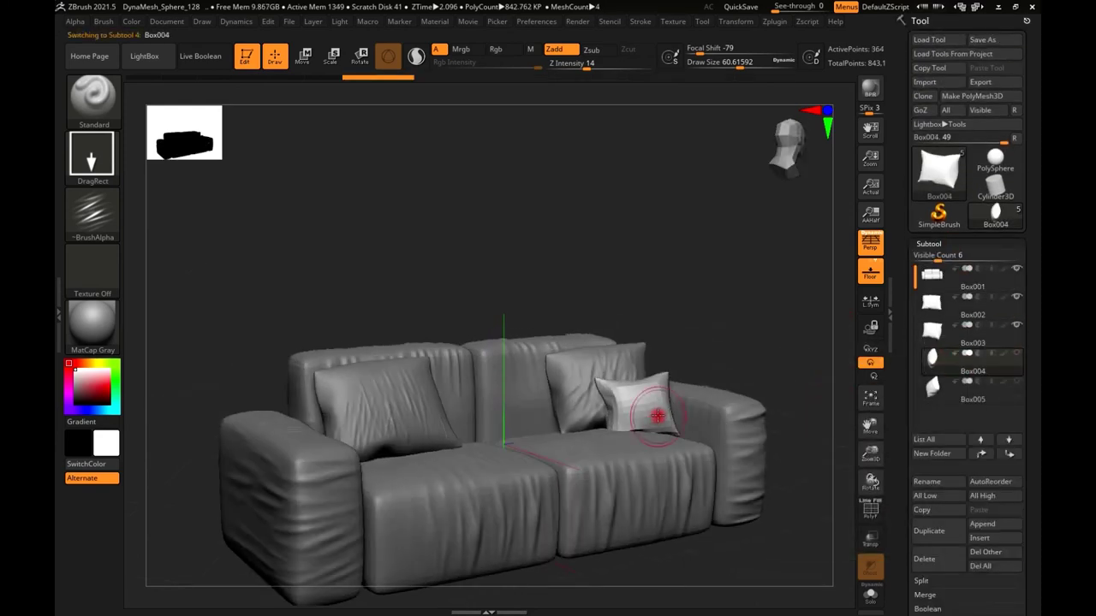
pyautogui.moveTo(657, 416)
pyautogui.keyDown('alt'); pyautogui.mouseDown(button='right')
pyautogui.moveTo(633, 482)
pyautogui.moveTo(626, 411)
pyautogui.moveTo(813, 432)
pyautogui.mouseUp(button='right'); pyautogui.keyUp('alt')
pyautogui.scroll(-1, 946, 486)
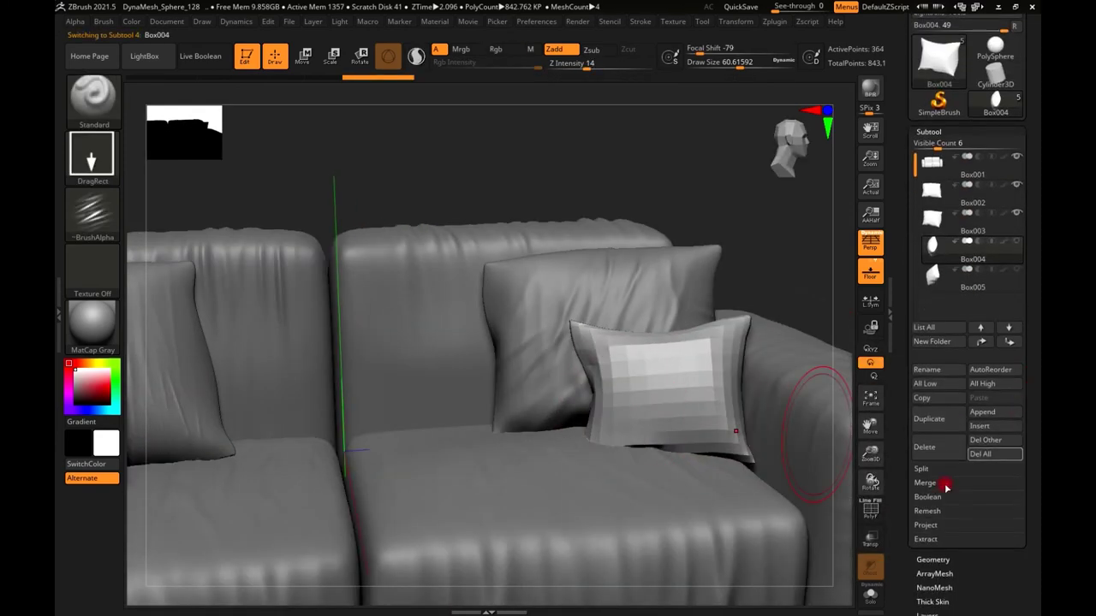
pyautogui.click(933, 560)
pyautogui.click(931, 251)
pyautogui.click(931, 251)
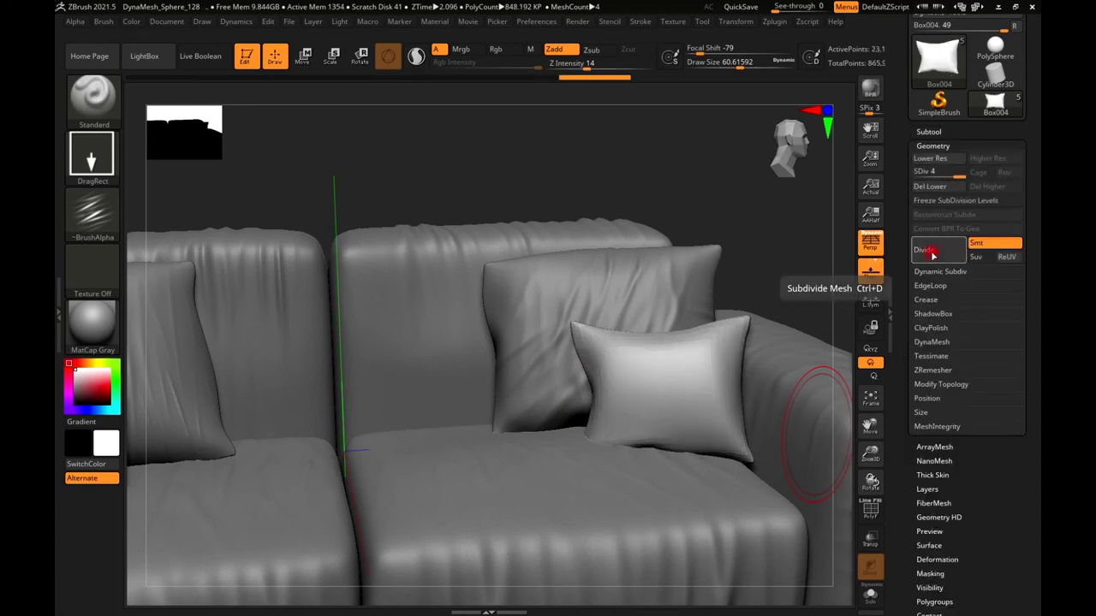
pyautogui.click(931, 251)
# - Reshape the small pillow with the Move brush
pyautogui.click(92, 96)
pyautogui.click(334, 115)
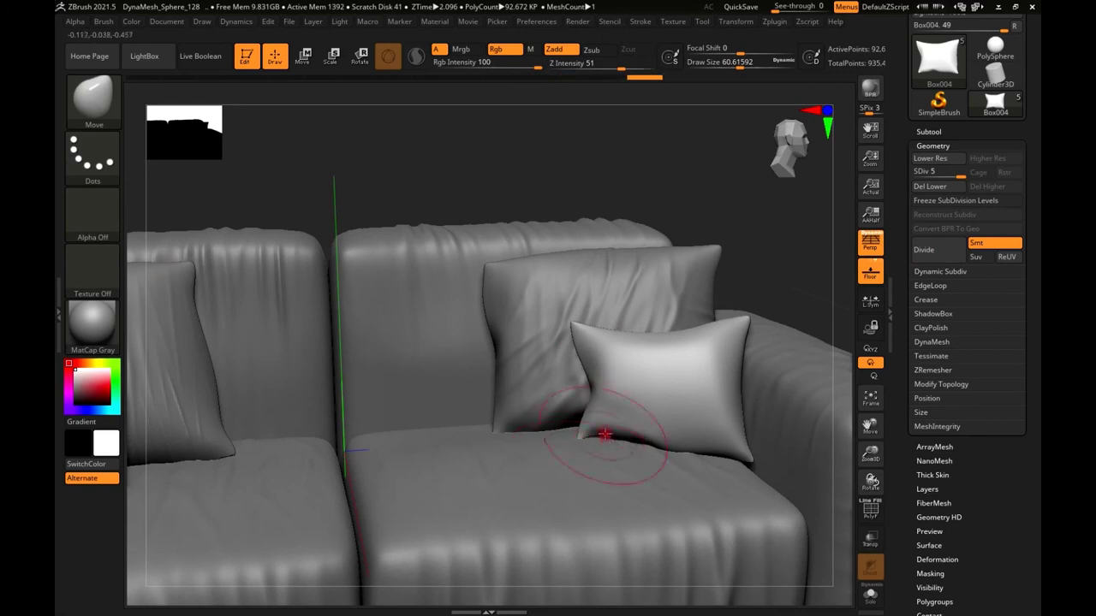
pyautogui.moveTo(685, 454); pyautogui.dragTo(651, 446, button='right')
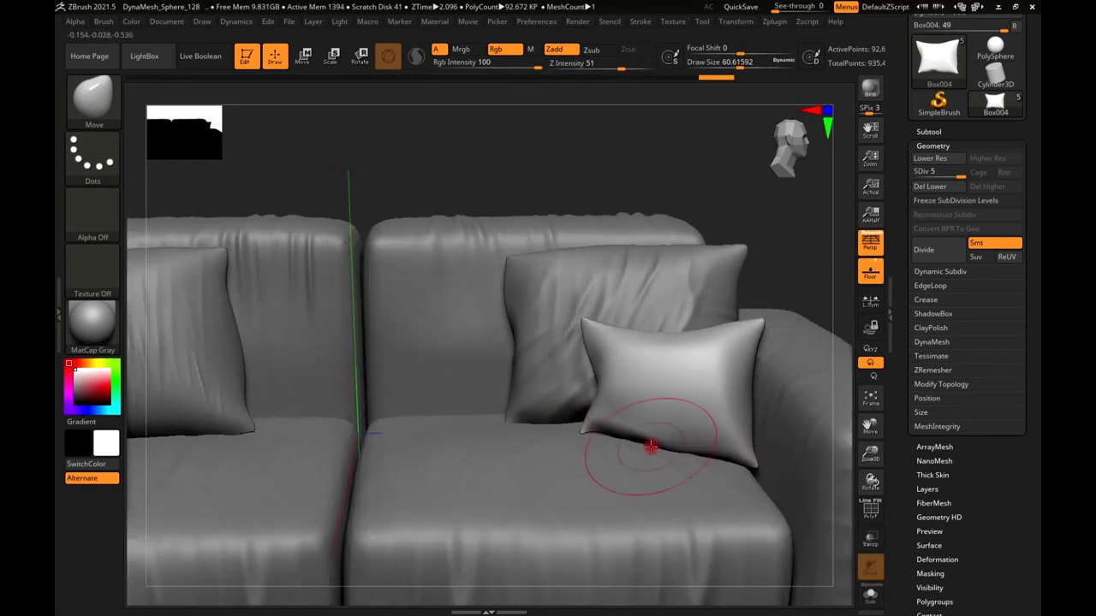
# - With the Standard brush at Z Intensity 24, pull two wrinkle creases into the front pillow
pyautogui.click(98, 127)
pyautogui.click(446, 106)
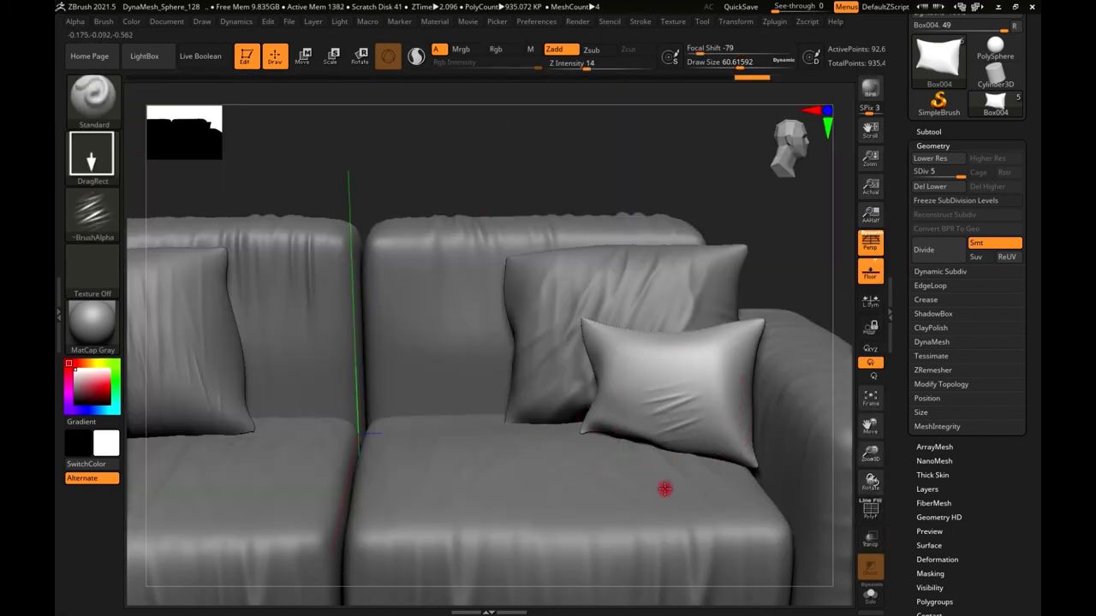
pyautogui.press('space')
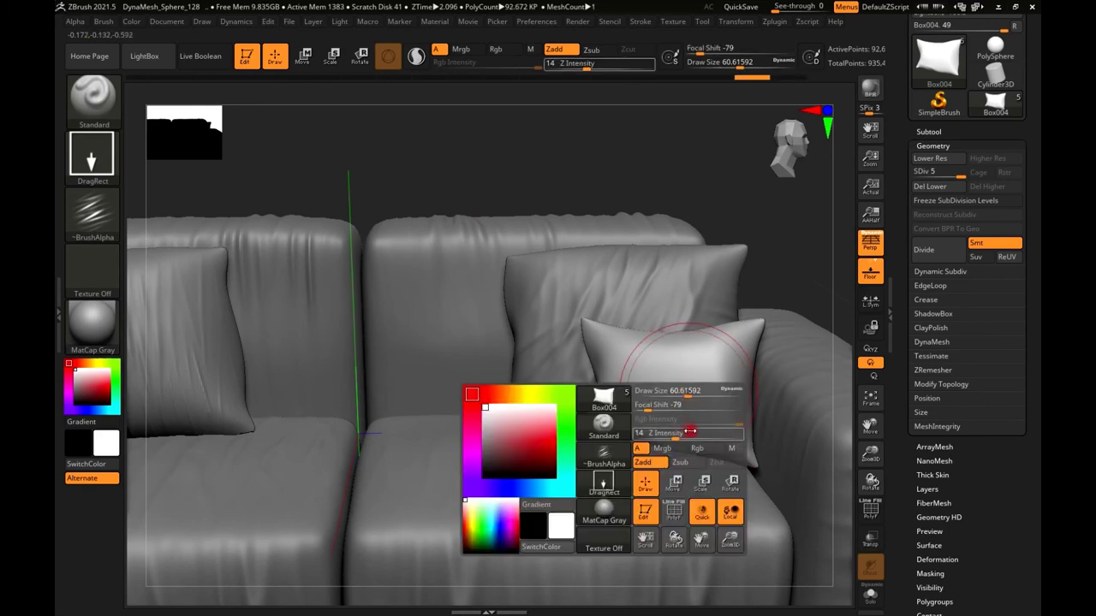
pyautogui.moveTo(681, 432); pyautogui.dragTo(690, 432)
pyautogui.moveTo(630, 354)
pyautogui.mouseDown()
pyautogui.moveTo(678, 421)
pyautogui.moveTo(668, 445)
pyautogui.mouseUp()
pyautogui.moveTo(742, 387); pyautogui.dragTo(743, 459)
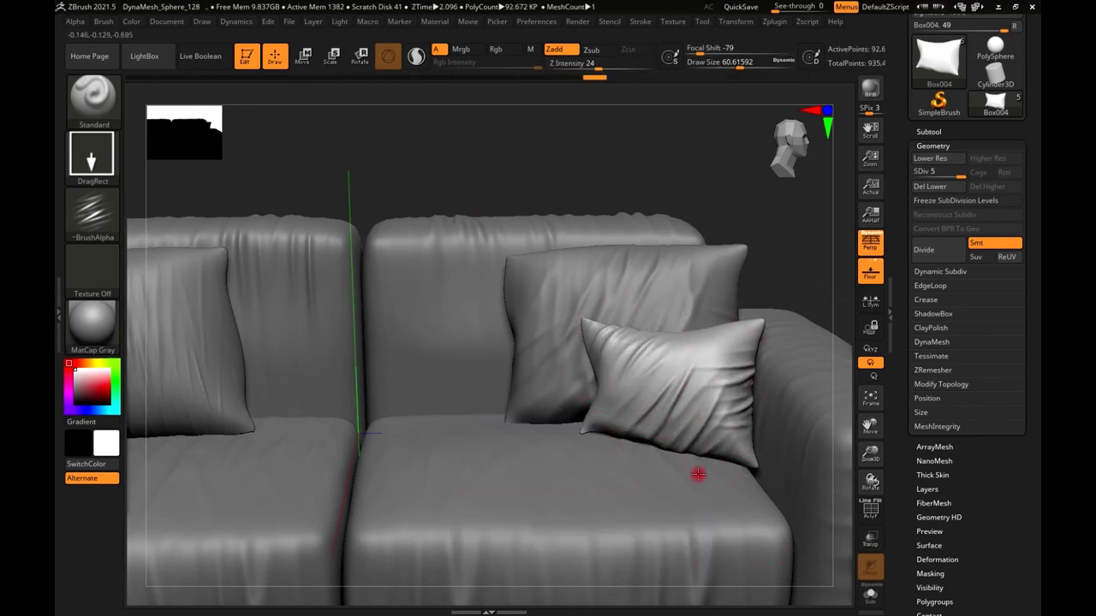
pyautogui.scroll(-3, 660, 396)
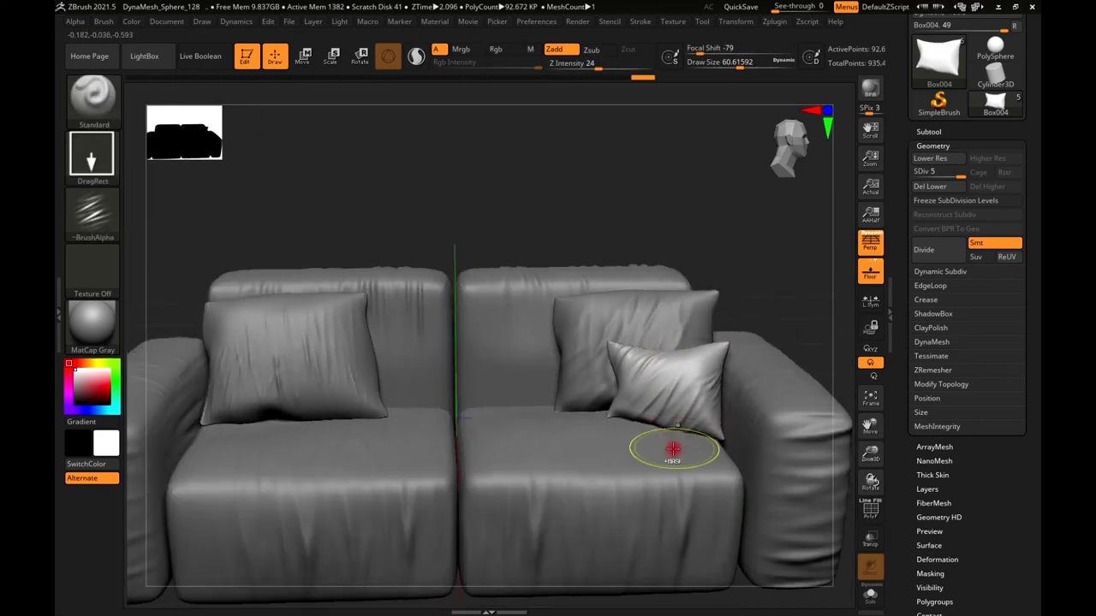
pyautogui.scroll(-3, 673, 448)
pyautogui.scroll(-2, 650, 442)
pyautogui.click(928, 131)
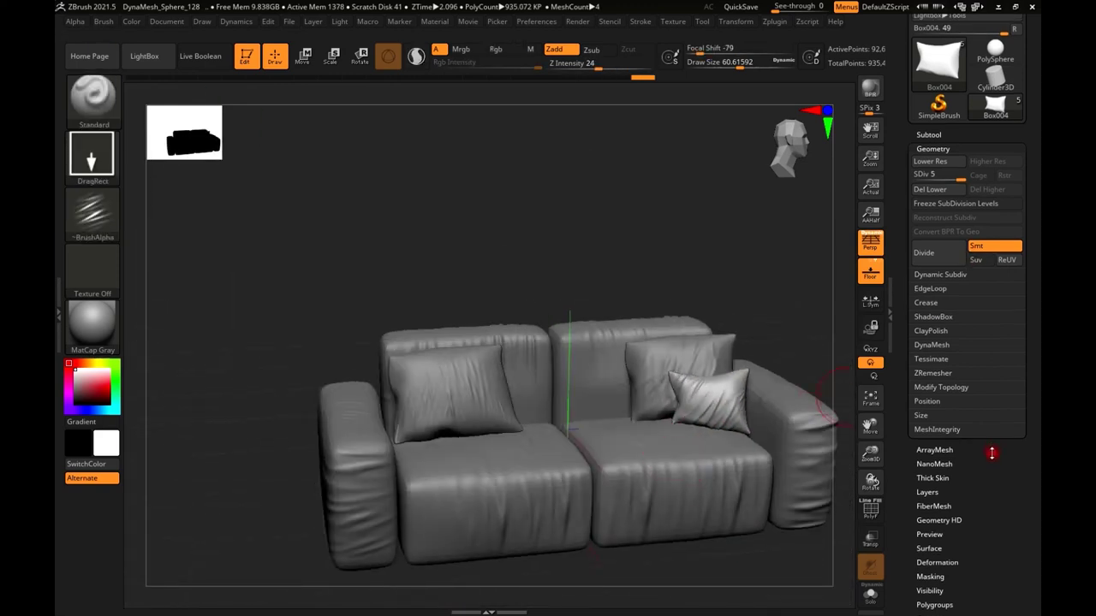
# - Select the left-seat pillow Box005 and frame the view on it
pyautogui.click(1012, 321)
pyautogui.click(1014, 339)
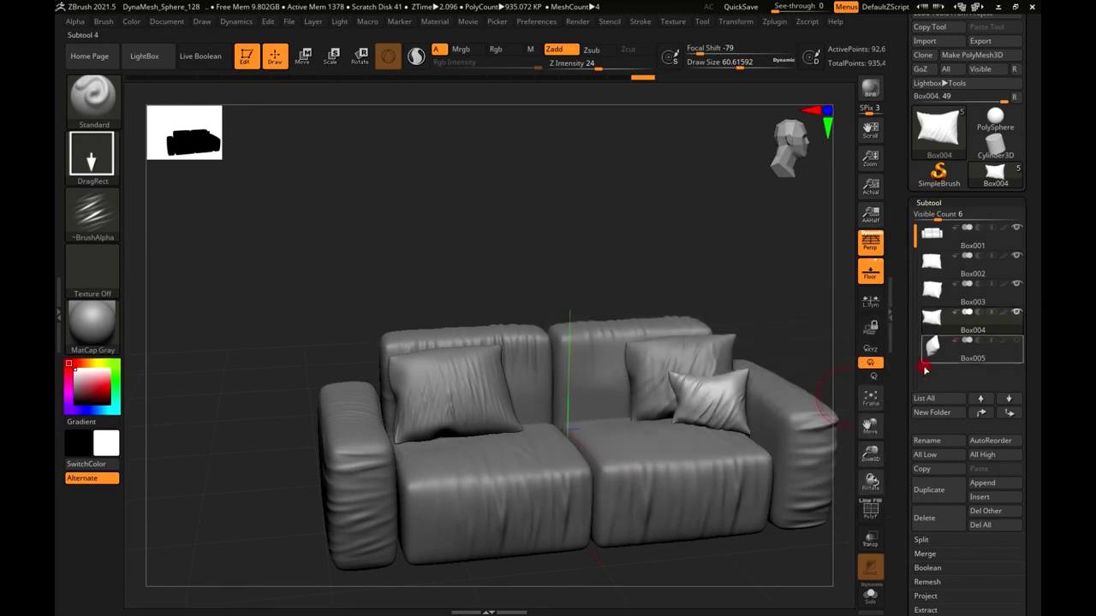
pyautogui.click(1017, 342)
pyautogui.click(931, 351)
pyautogui.press('f')
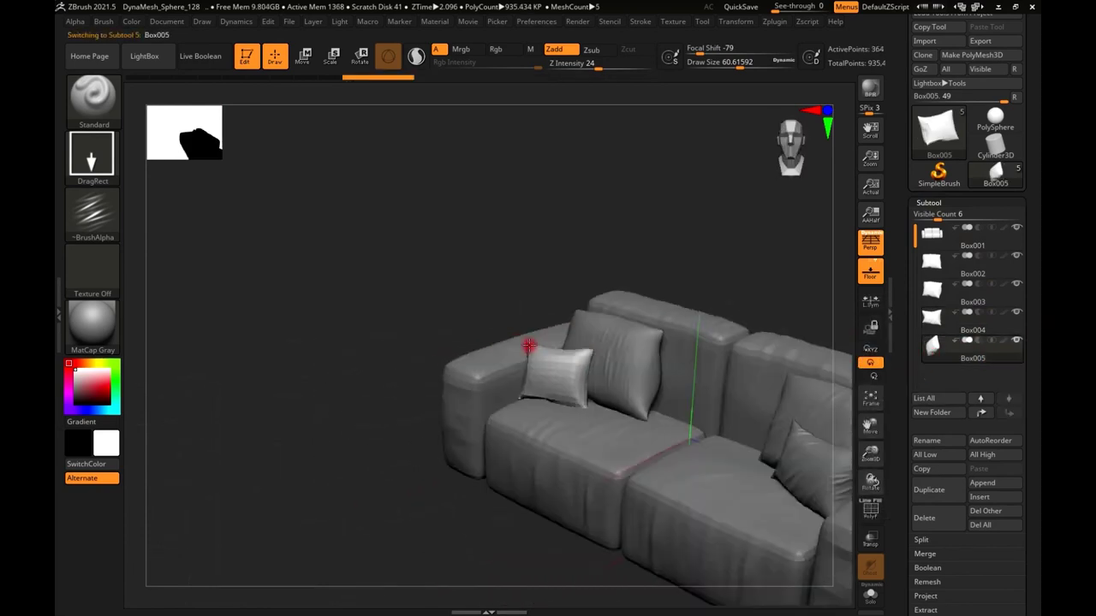
# - Divide Box005 up to SDiv 5 and orbit to a frontal view of both seats
pyautogui.scroll(-3, 1027, 432)
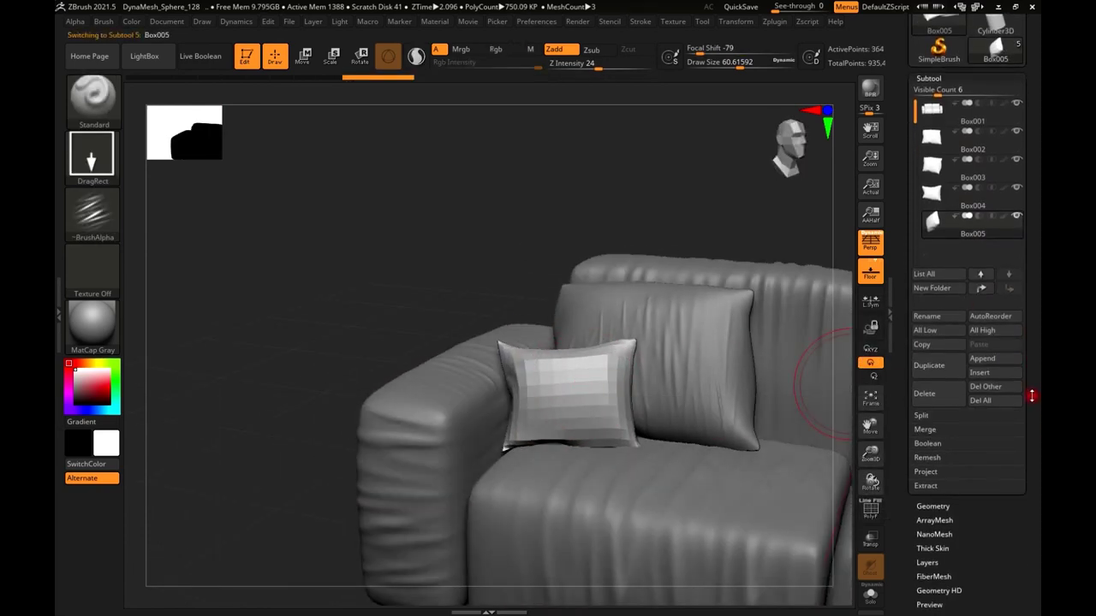
pyautogui.click(933, 506)
pyautogui.click(932, 198)
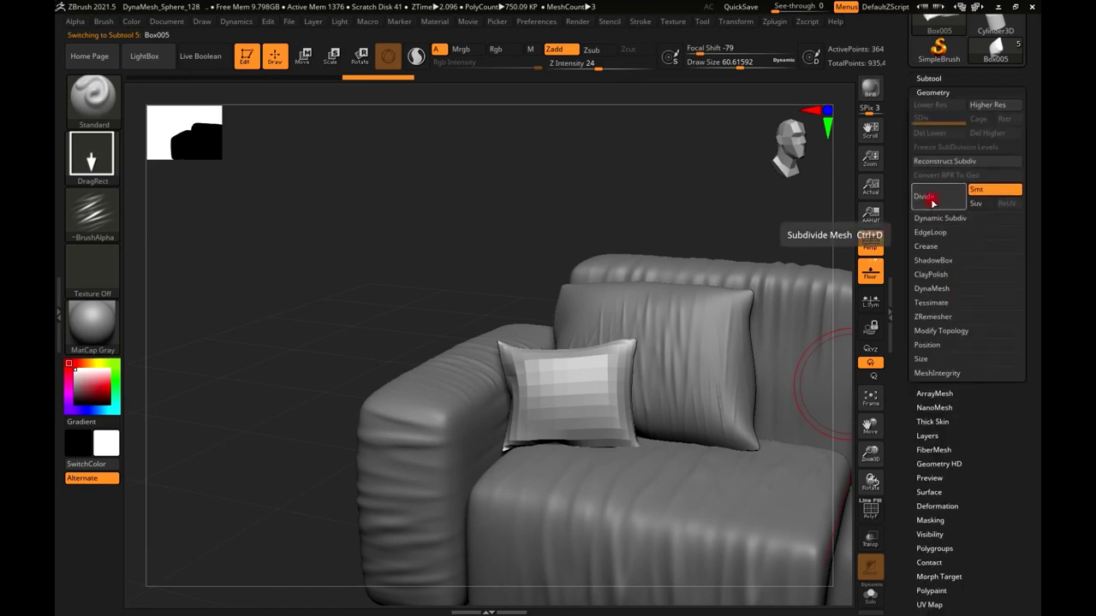
pyautogui.click(932, 198)
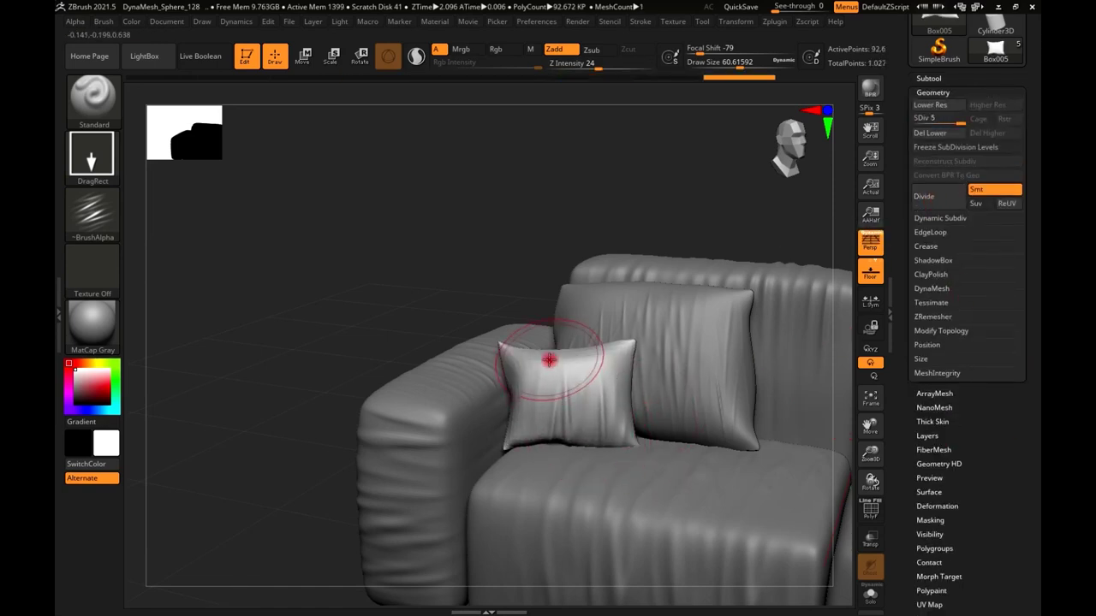
pyautogui.moveTo(619, 425); pyautogui.dragTo(614, 431, button='right')
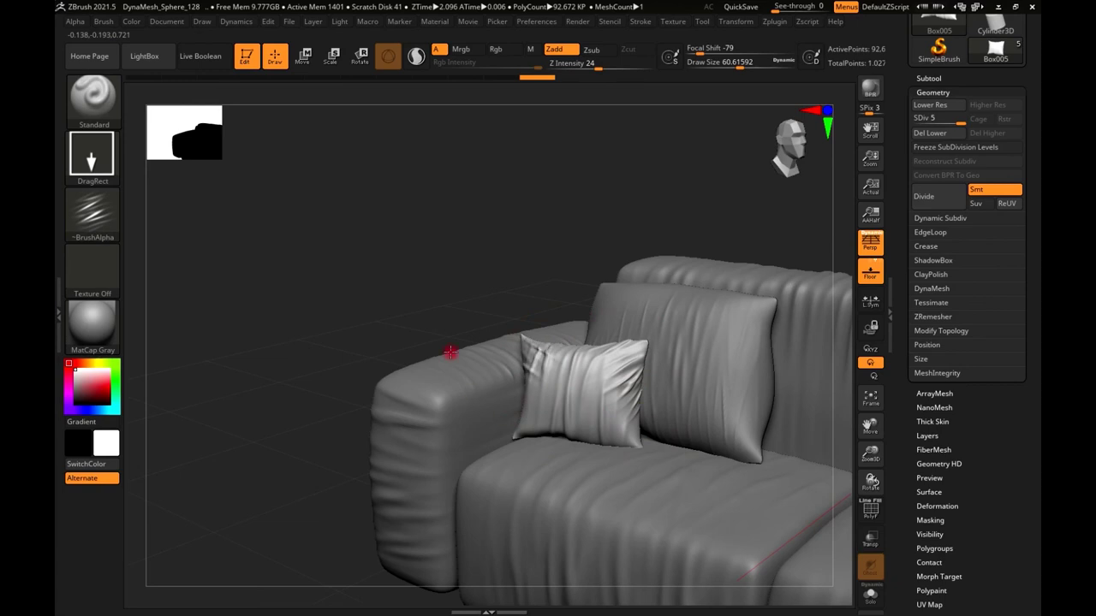
pyautogui.moveTo(451, 322)
pyautogui.mouseDown(button='right')
pyautogui.moveTo(531, 371)
pyautogui.moveTo(576, 445)
pyautogui.mouseUp(button='right')
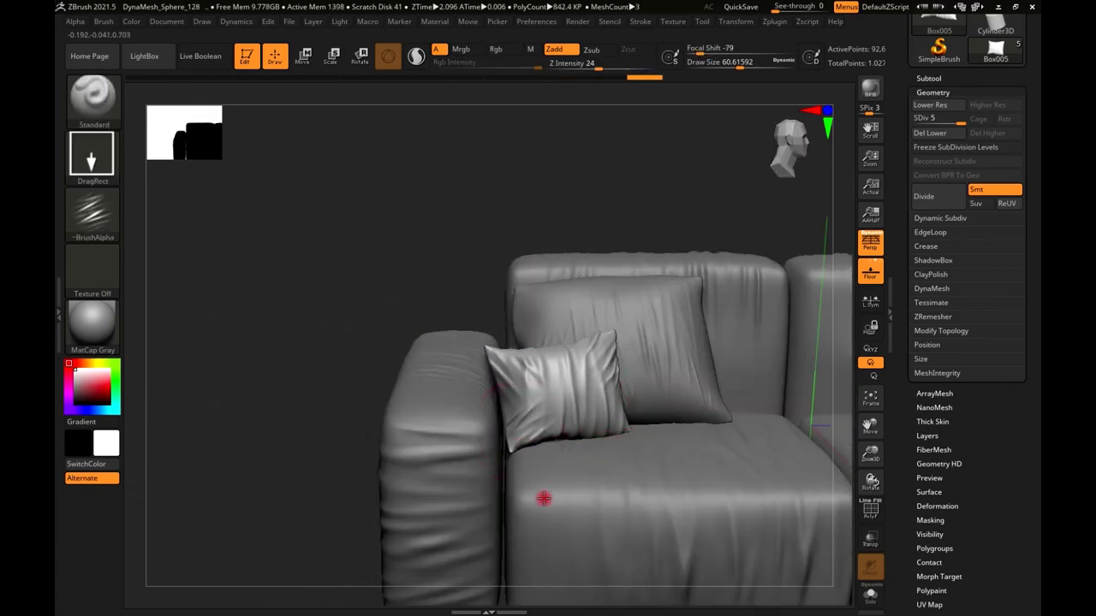
pyautogui.moveTo(543, 499)
pyautogui.mouseDown(button='right')
pyautogui.moveTo(591, 408)
pyautogui.moveTo(591, 313)
pyautogui.moveTo(631, 408)
pyautogui.moveTo(547, 390)
pyautogui.moveTo(606, 384)
pyautogui.mouseUp(button='right')
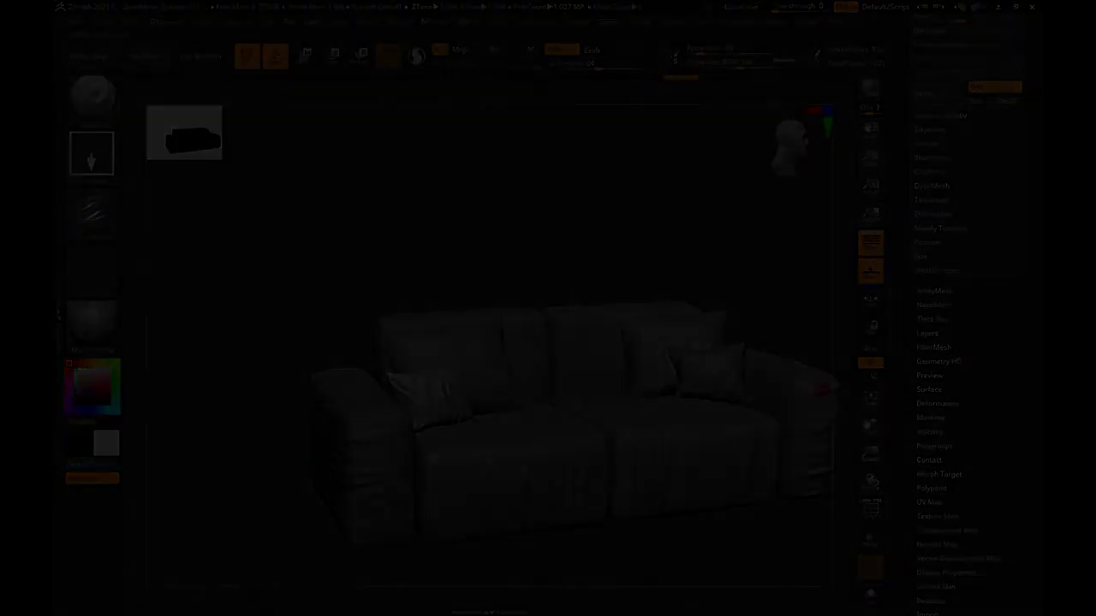